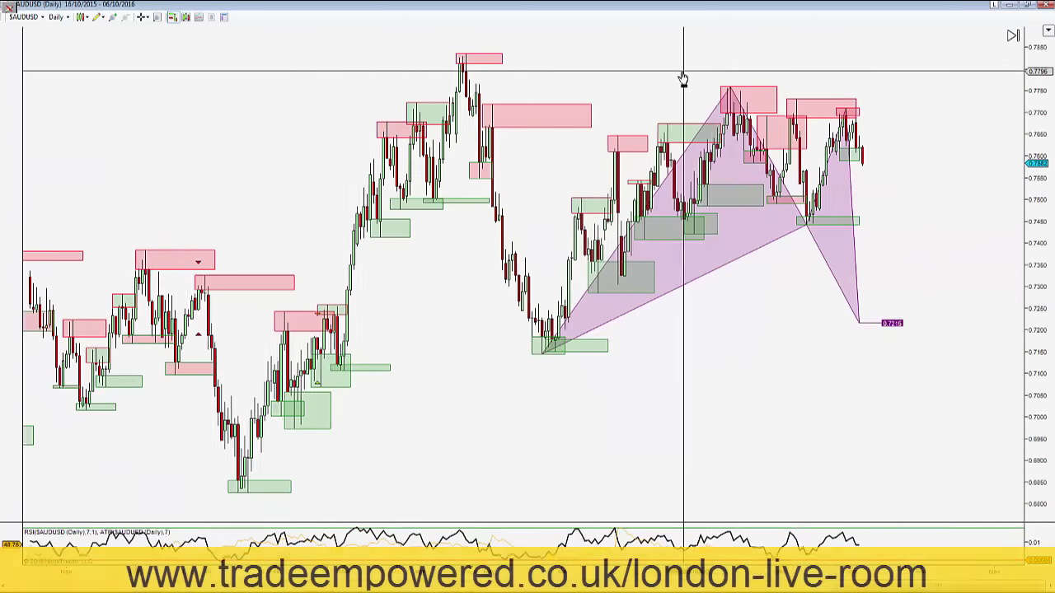
# Mark the recent swing highs and lows on the AUDUSD daily chart with short blue lines.
pyautogui.moveTo(878, 97); pyautogui.dragTo(884, 97)
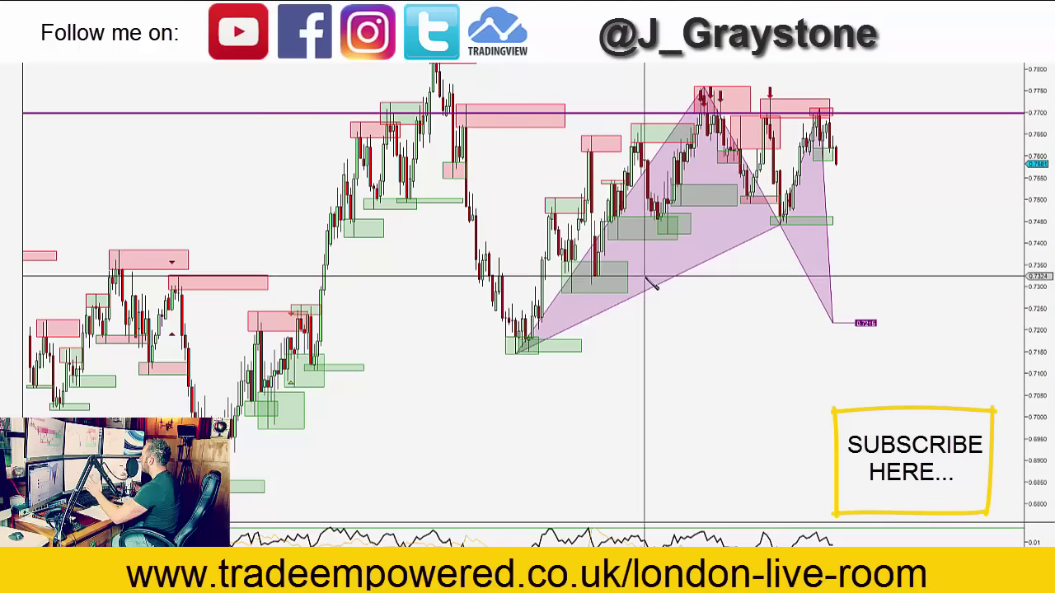
pyautogui.click(559, 149)
pyautogui.click(598, 150)
pyautogui.click(677, 100)
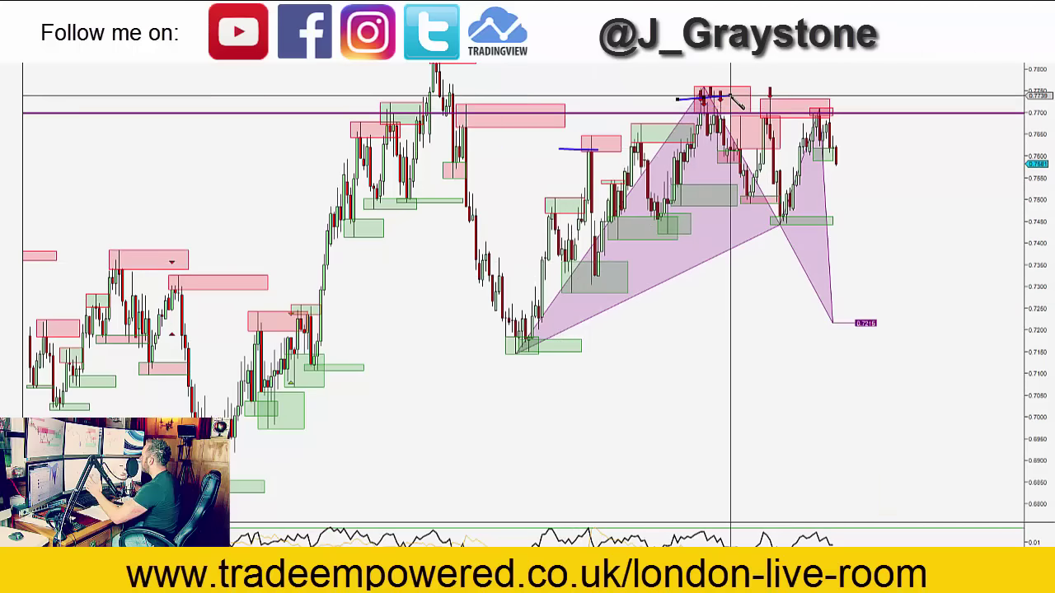
pyautogui.moveTo(768, 203); pyautogui.dragTo(767, 204)
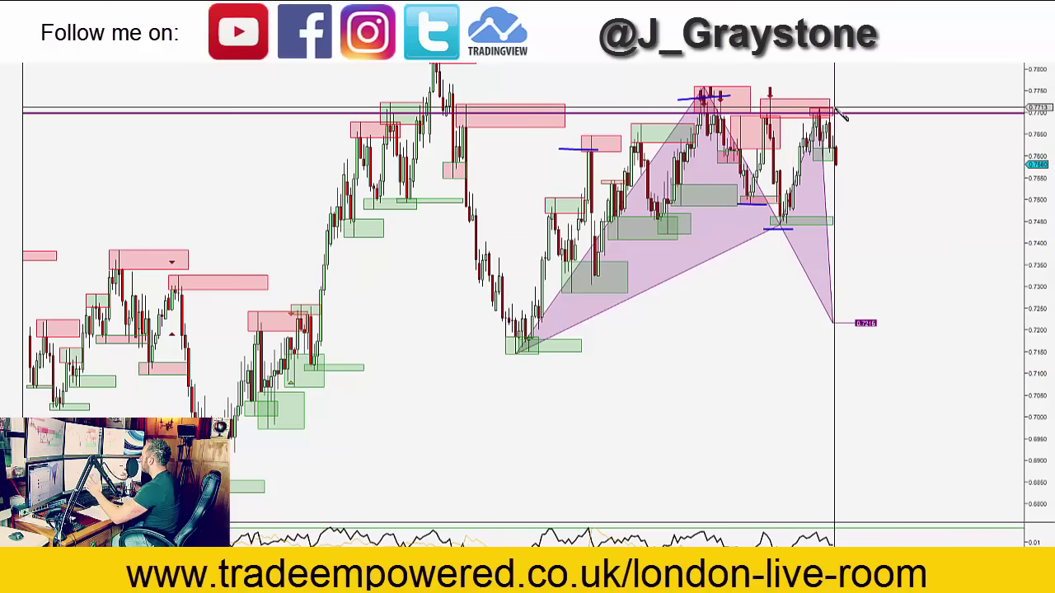
pyautogui.moveTo(812, 105); pyautogui.dragTo(845, 105)
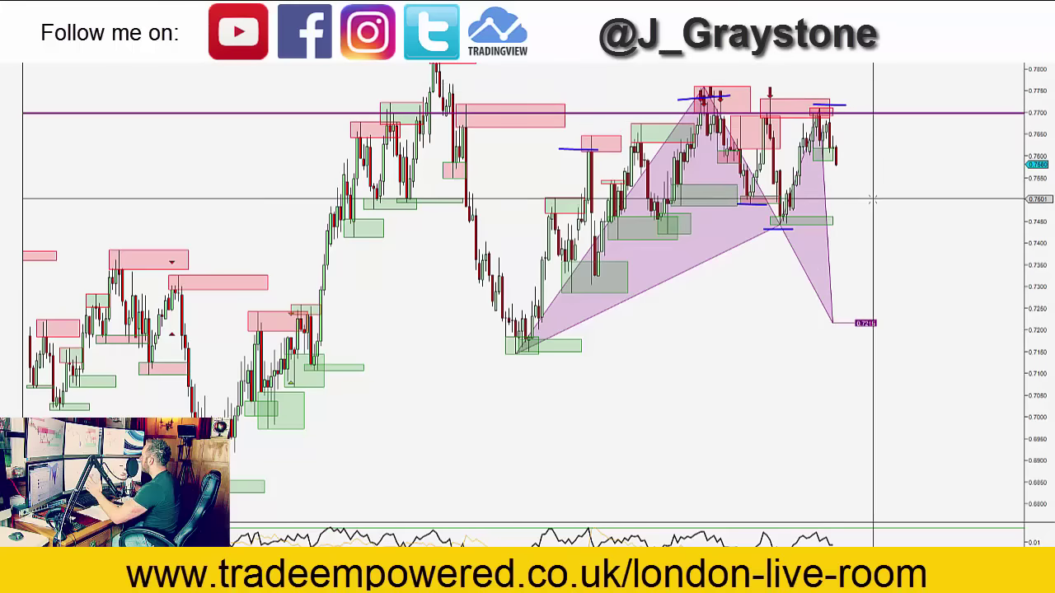
# Switch the AUDUSD chart to a lower timeframe covering the recent swing highs and lows.
pyautogui.press('Return')
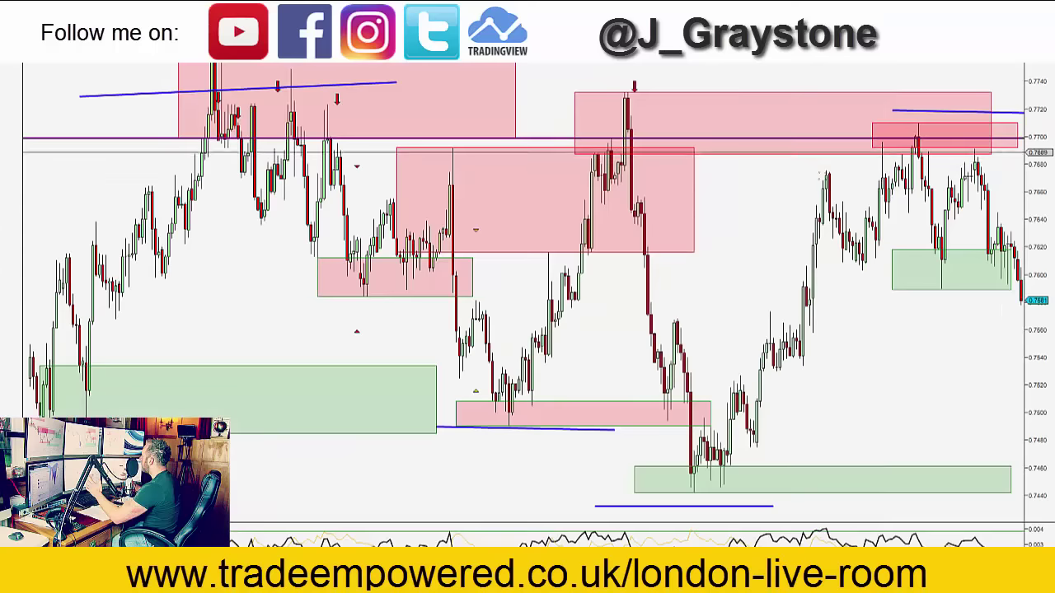
pyautogui.scroll(4, 499, 202)
pyautogui.scroll(1, 862, 140)
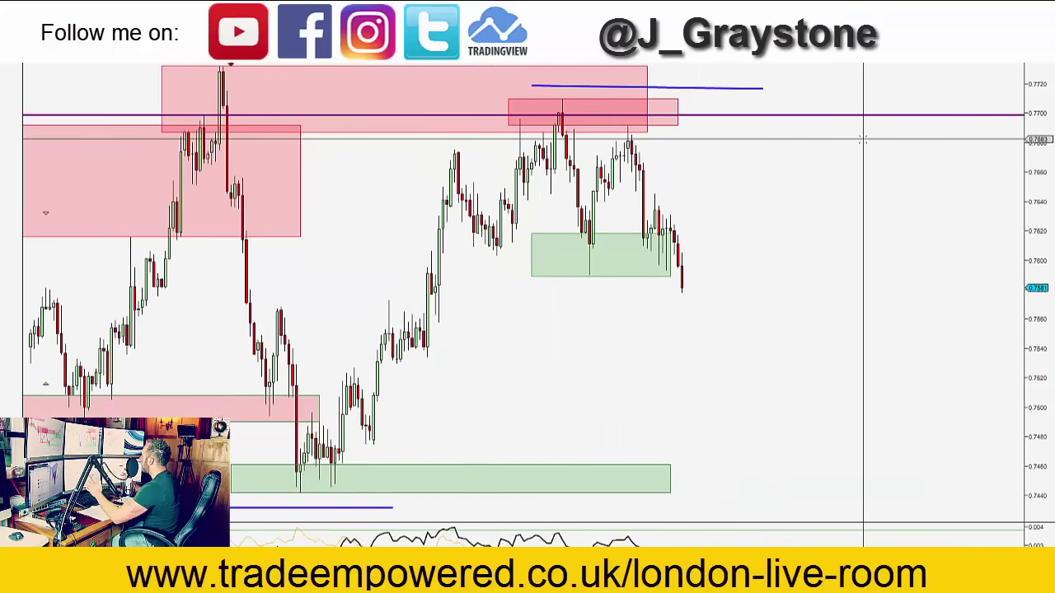
pyautogui.moveTo(596, 365); pyautogui.dragTo(777, 365)
# Trace the recent head and shoulders pattern with connected blue lines through its three peaks and two troughs.
pyautogui.press('F2')
pyautogui.click(566, 376)
pyautogui.click(636, 151)
pyautogui.click(674, 248)
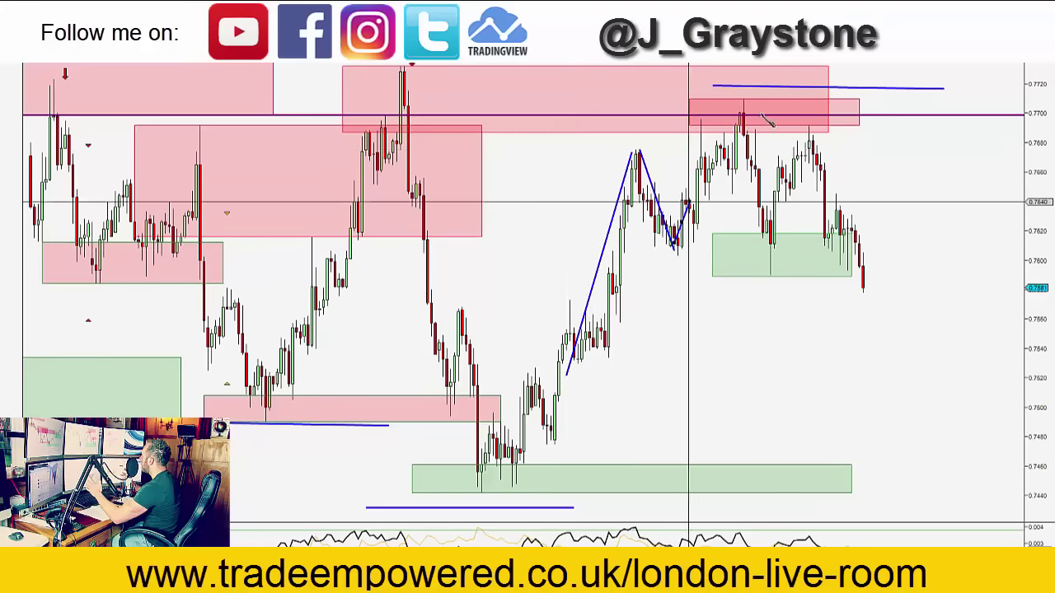
pyautogui.click(737, 115)
pyautogui.click(772, 244)
pyautogui.click(809, 135)
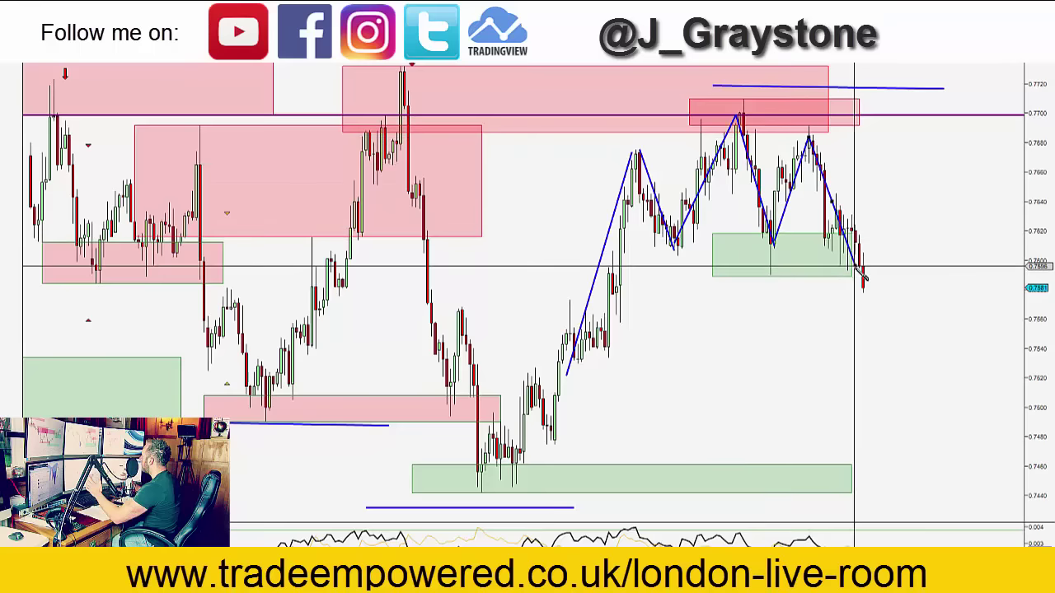
pyautogui.click(831, 245)
# Draw the pattern's neckline beneath its troughs and a dashed arrow from the latest low back up to that neckline.
pyautogui.click(608, 257)
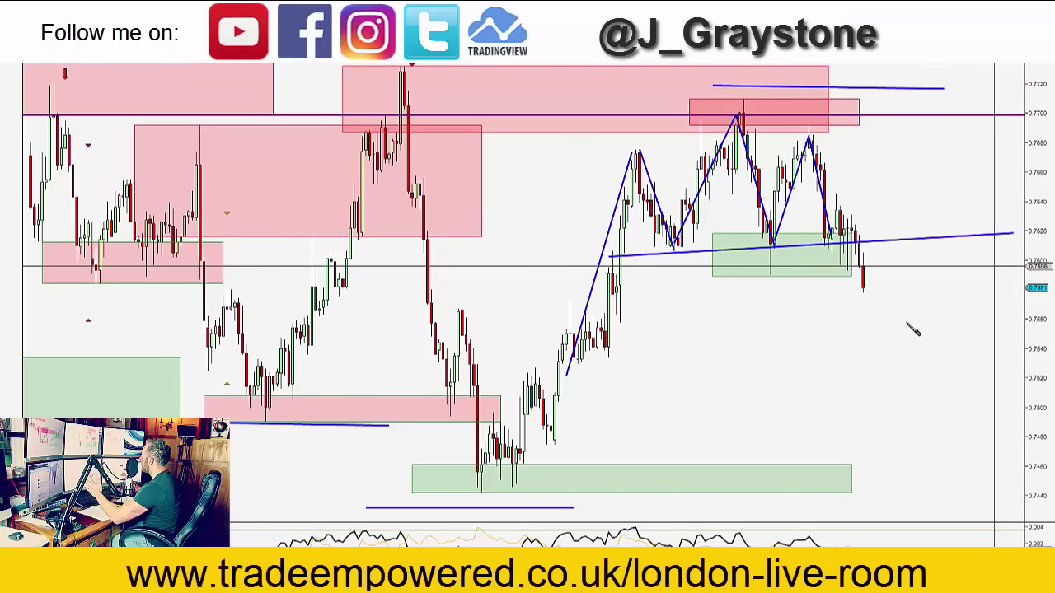
pyautogui.press('Escape')
pyautogui.moveTo(784, 191); pyautogui.dragTo(753, 226)
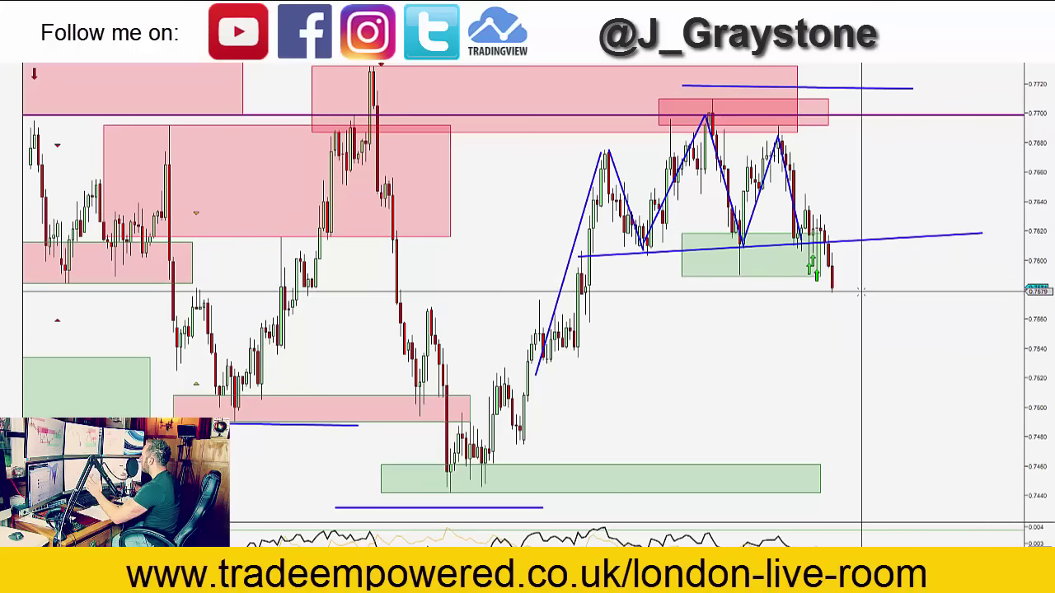
pyautogui.click(830, 290)
pyautogui.click(861, 243)
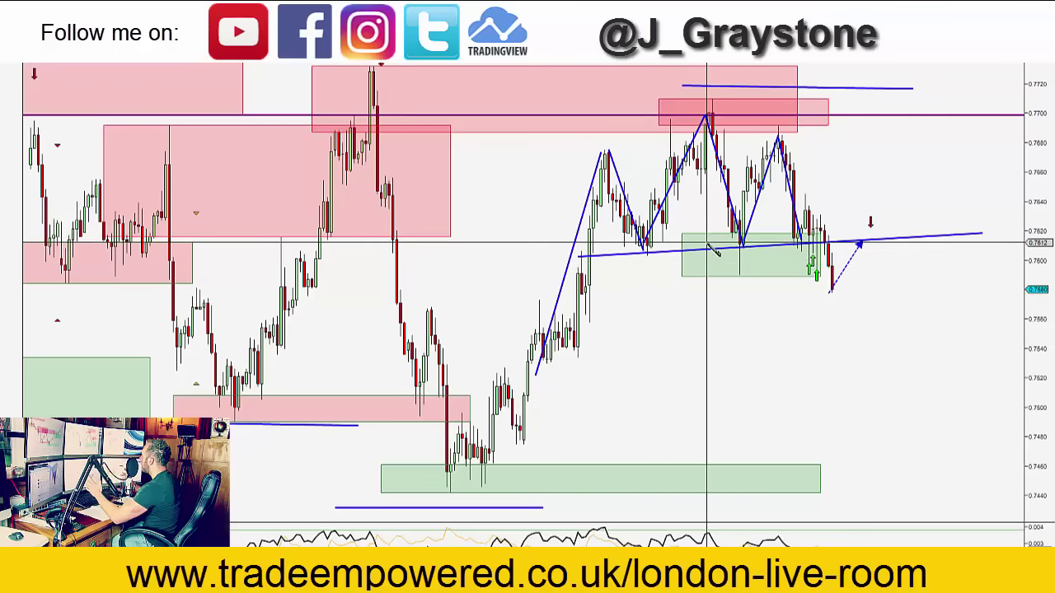
pyautogui.moveTo(705, 222); pyautogui.dragTo(659, 219)
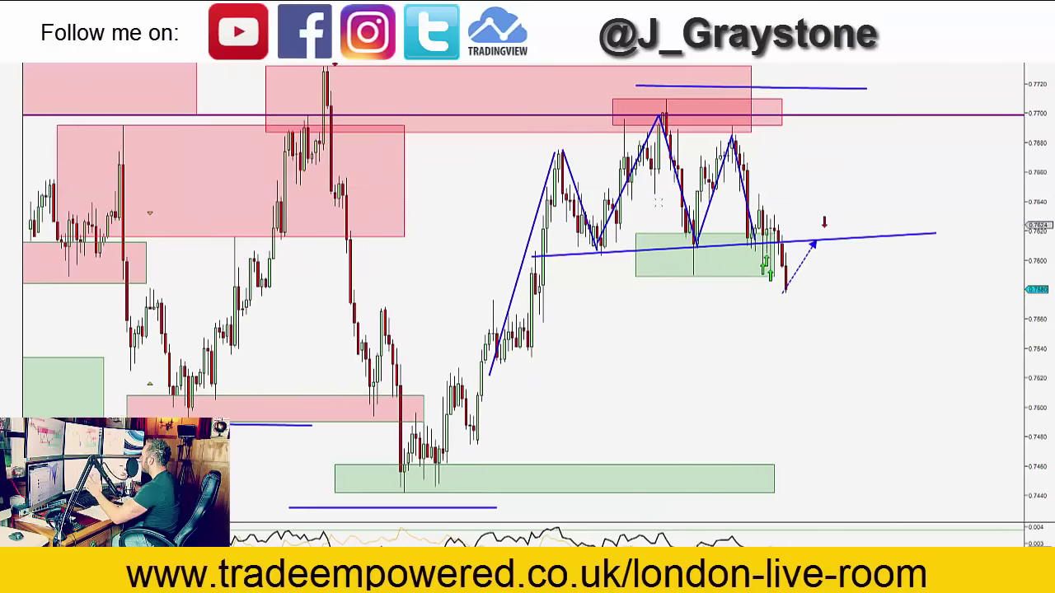
pyautogui.moveTo(861, 321); pyautogui.dragTo(812, 321)
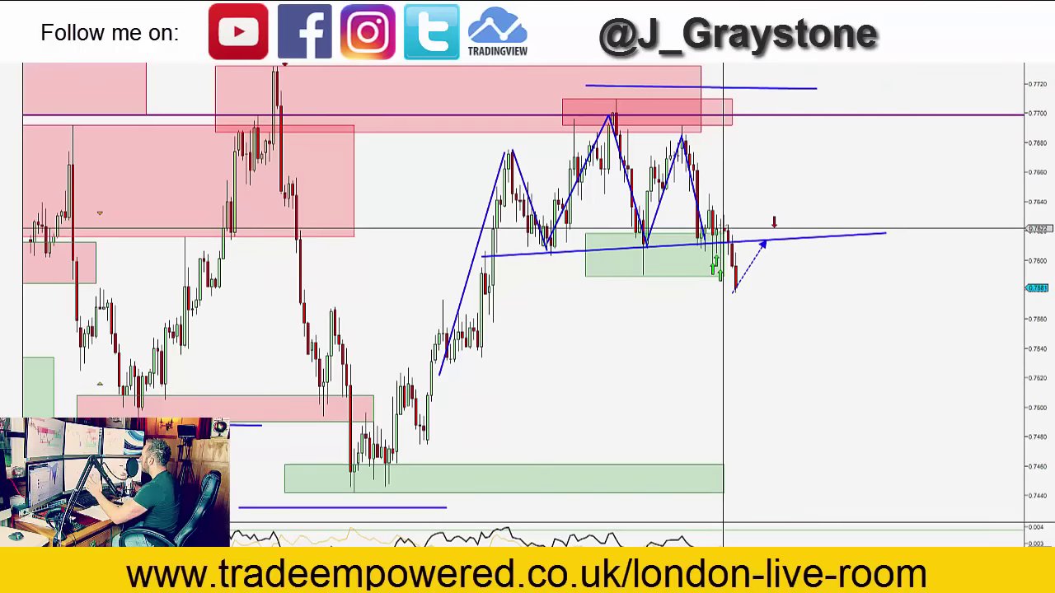
# Switch to an even lower timeframe and extend the descending blue trend line down past the bottom of the green zone.
pyautogui.press('Return')
pyautogui.moveTo(893, 165); pyautogui.dragTo(645, 155)
pyautogui.moveTo(884, 198); pyautogui.dragTo(906, 191)
pyautogui.press('Return')
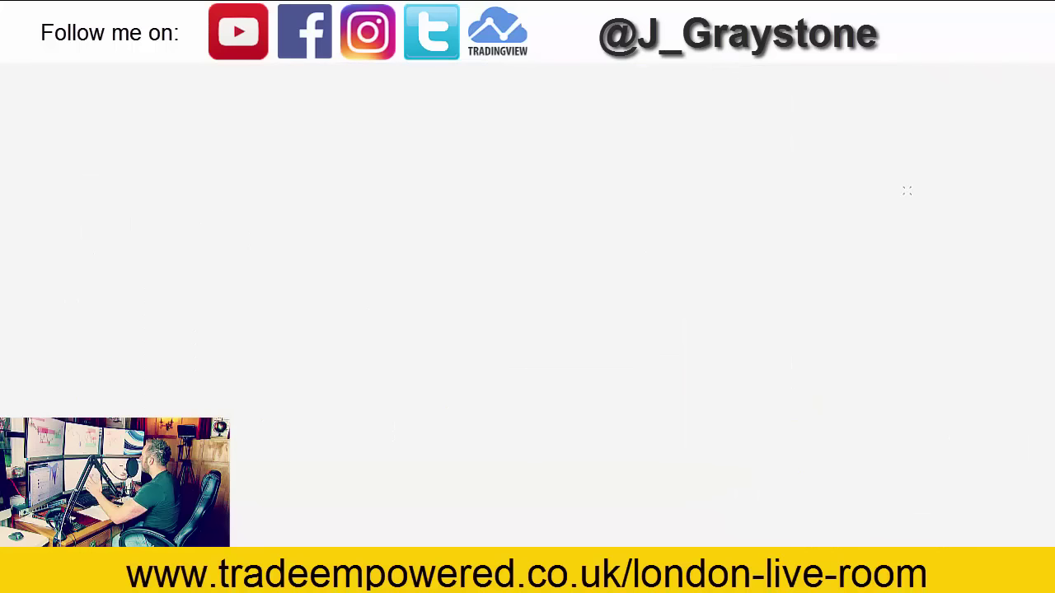
pyautogui.moveTo(875, 276); pyautogui.dragTo(633, 257)
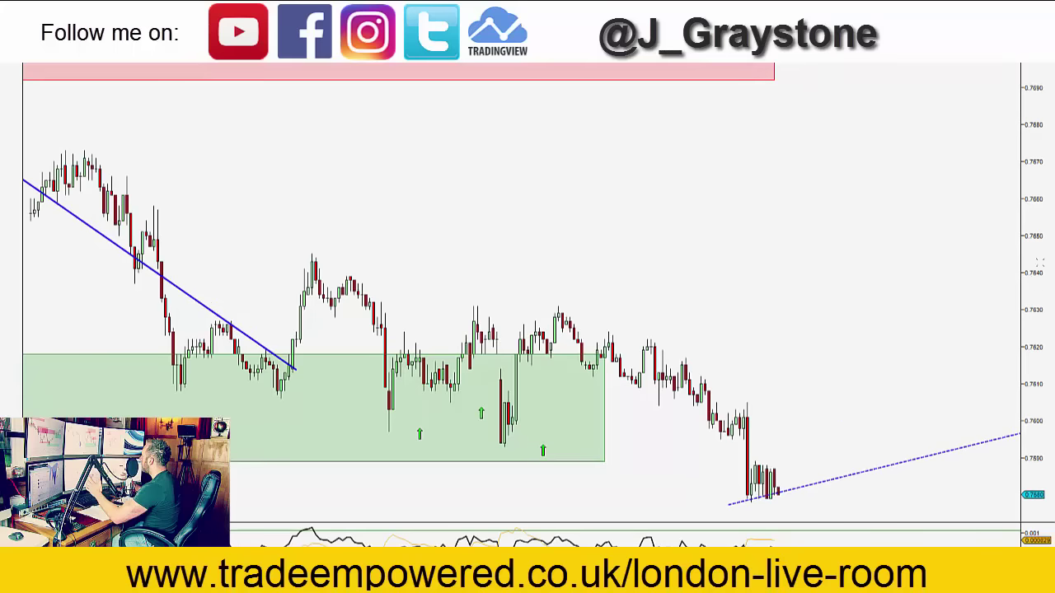
pyautogui.moveTo(547, 143); pyautogui.dragTo(627, 150)
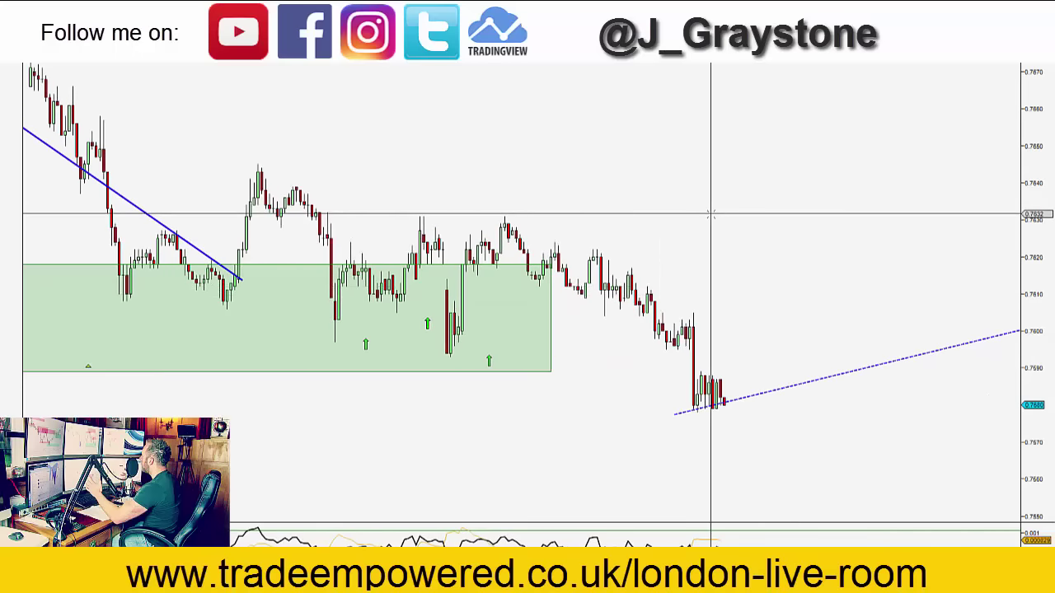
pyautogui.moveTo(523, 403); pyautogui.dragTo(666, 403)
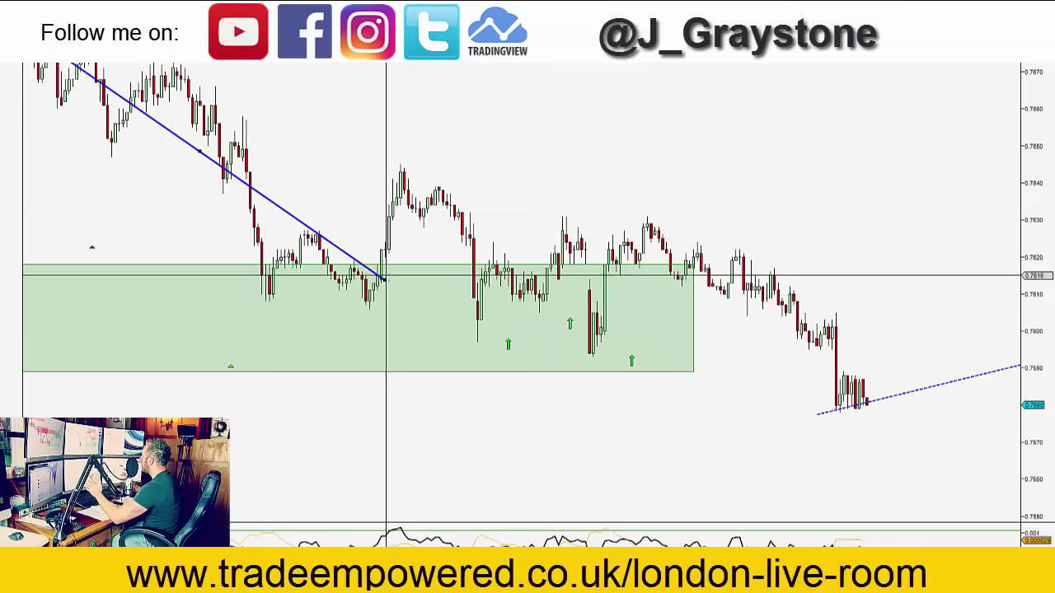
pyautogui.moveTo(383, 280); pyautogui.dragTo(554, 456)
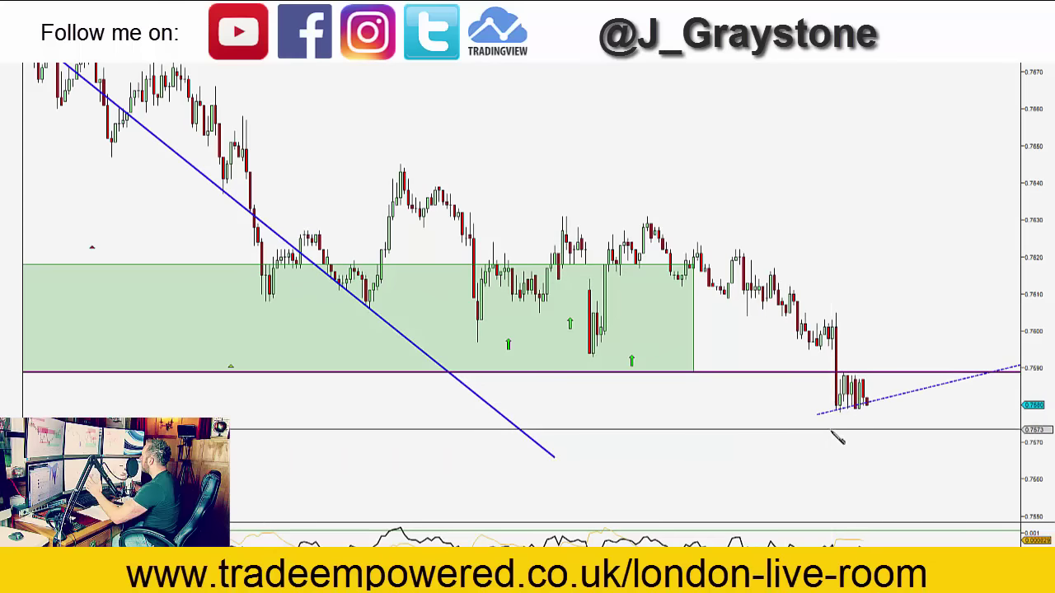
# Mark the successive lower swing highs and lows, including the latest low, with short blue lines.
pyautogui.moveTo(825, 420); pyautogui.dragTo(892, 418)
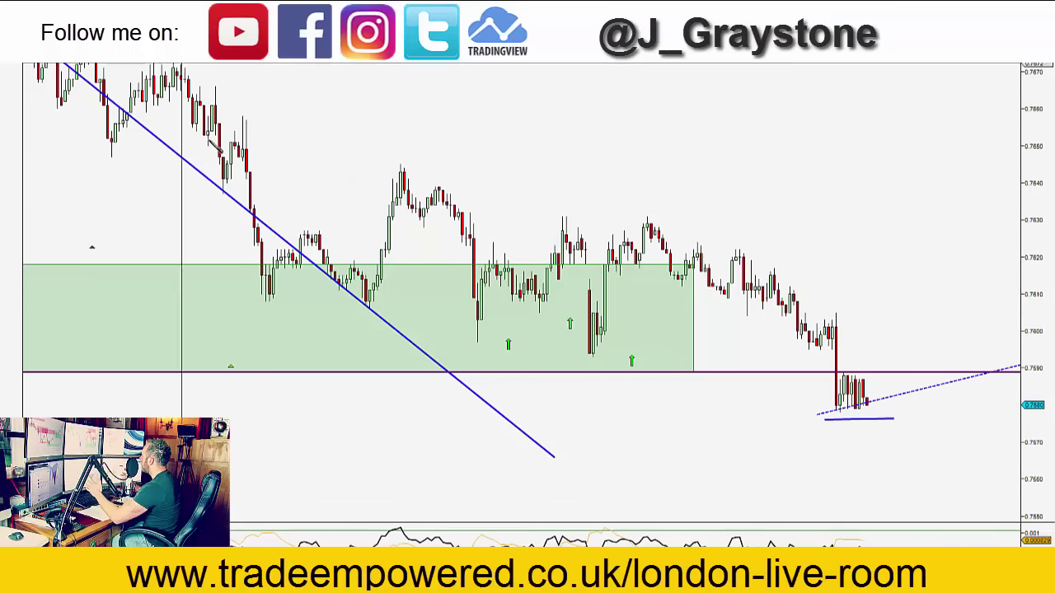
pyautogui.moveTo(358, 161); pyautogui.dragTo(484, 163)
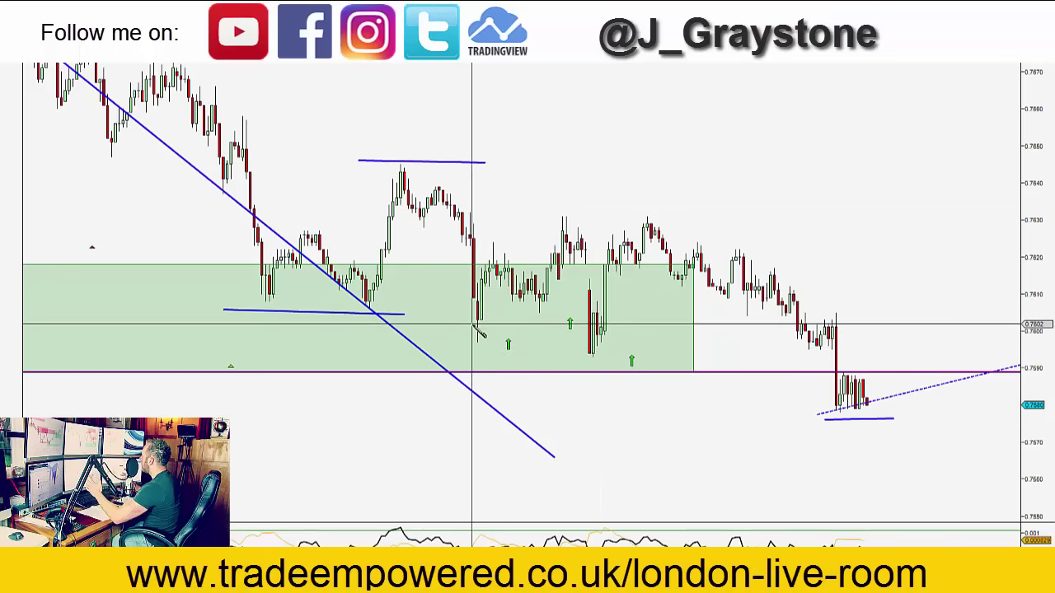
pyautogui.moveTo(478, 323); pyautogui.dragTo(527, 324)
pyautogui.moveTo(551, 213); pyautogui.dragTo(642, 212)
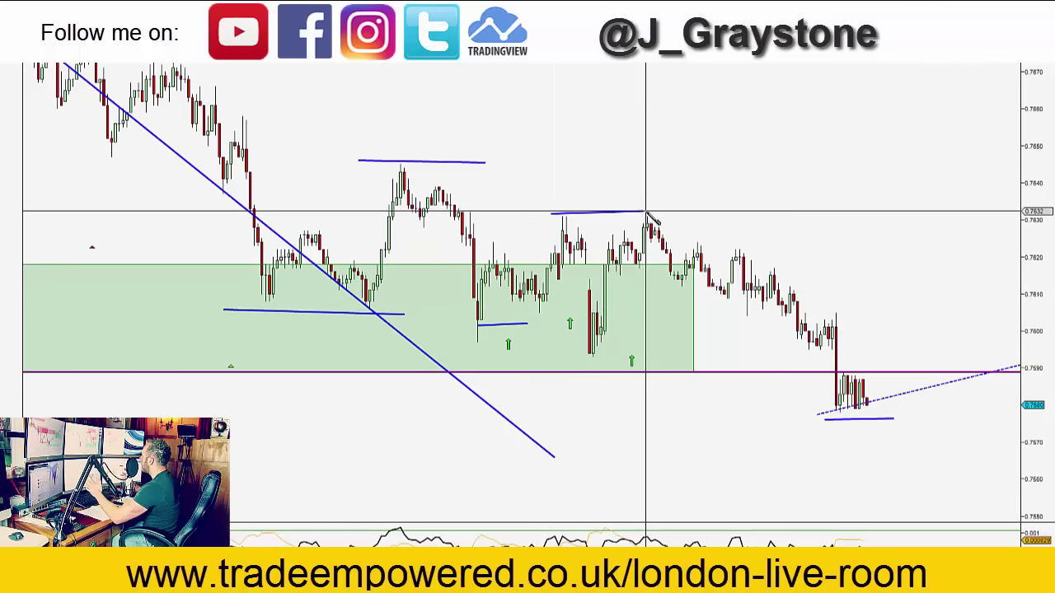
pyautogui.moveTo(562, 366); pyautogui.dragTo(638, 365)
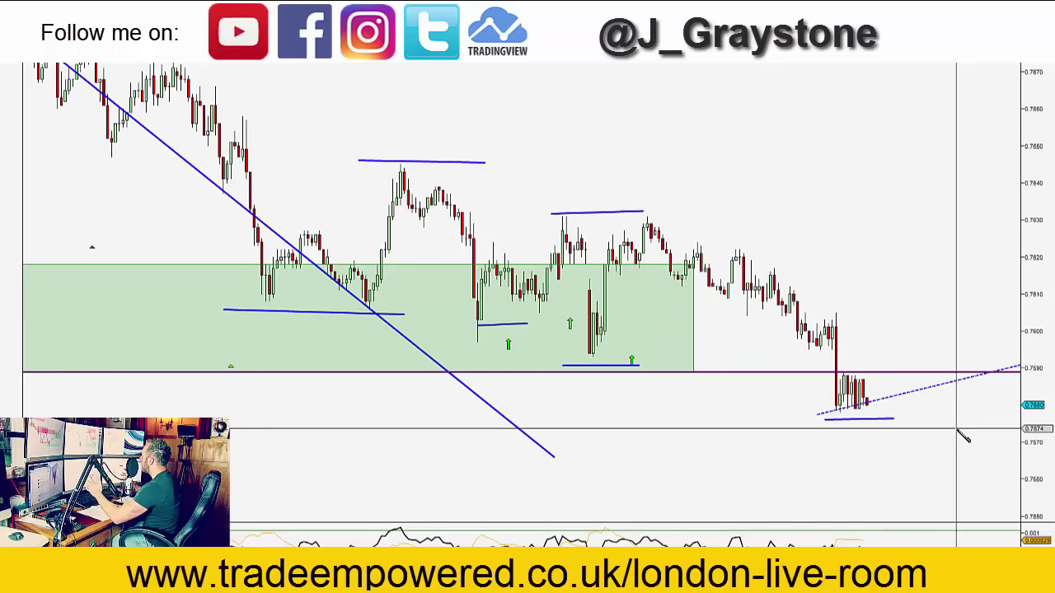
# Draw a long horizontal blue line from the last pair of matching swing highs out beyond the latest candles.
pyautogui.moveTo(559, 216); pyautogui.dragTo(948, 216)
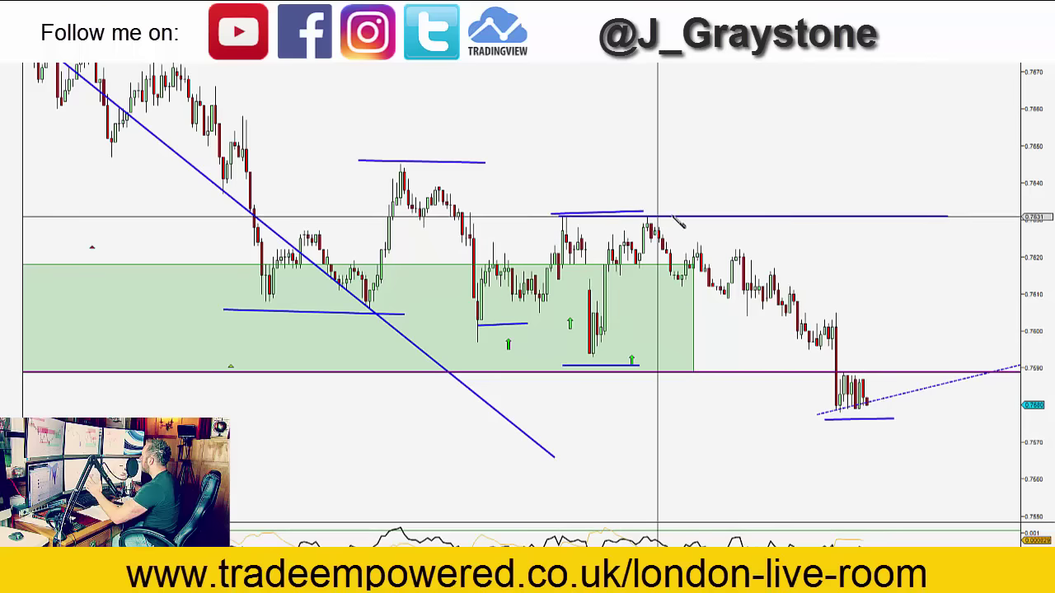
pyautogui.moveTo(898, 166); pyautogui.dragTo(702, 182)
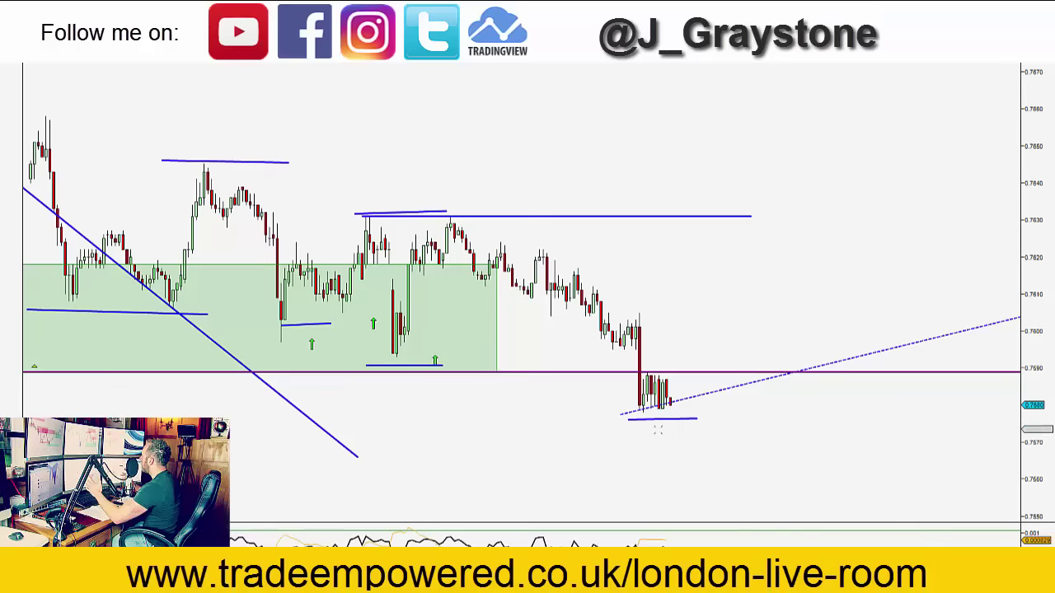
pyautogui.moveTo(487, 435); pyautogui.dragTo(603, 435)
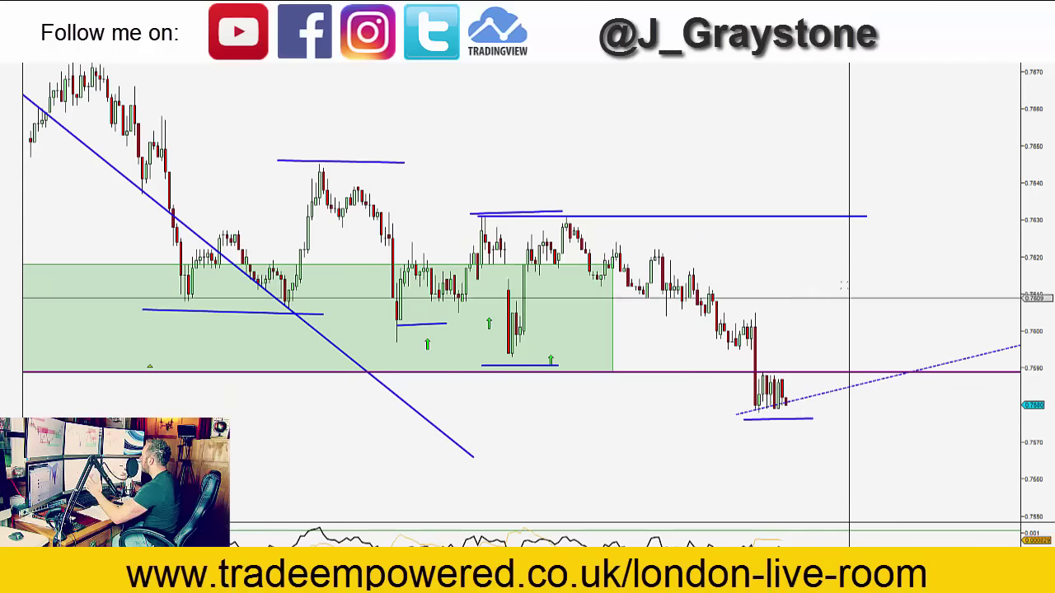
# Draw a horizontal blue line along the latest lows and shift it slightly sideways.
pyautogui.press('F2')
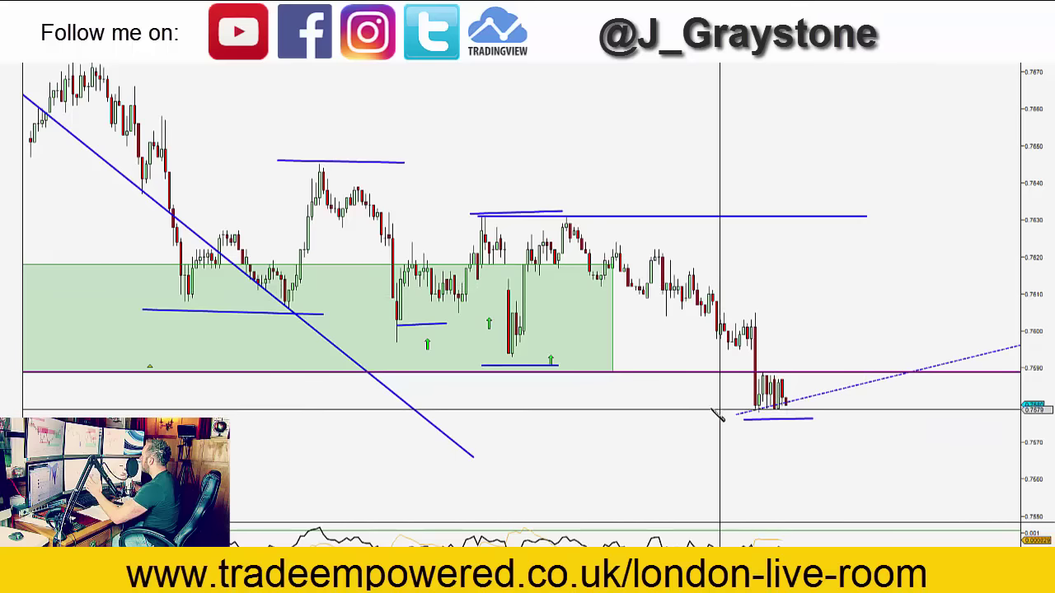
pyautogui.click(698, 408)
pyautogui.moveTo(931, 412); pyautogui.dragTo(1005, 418)
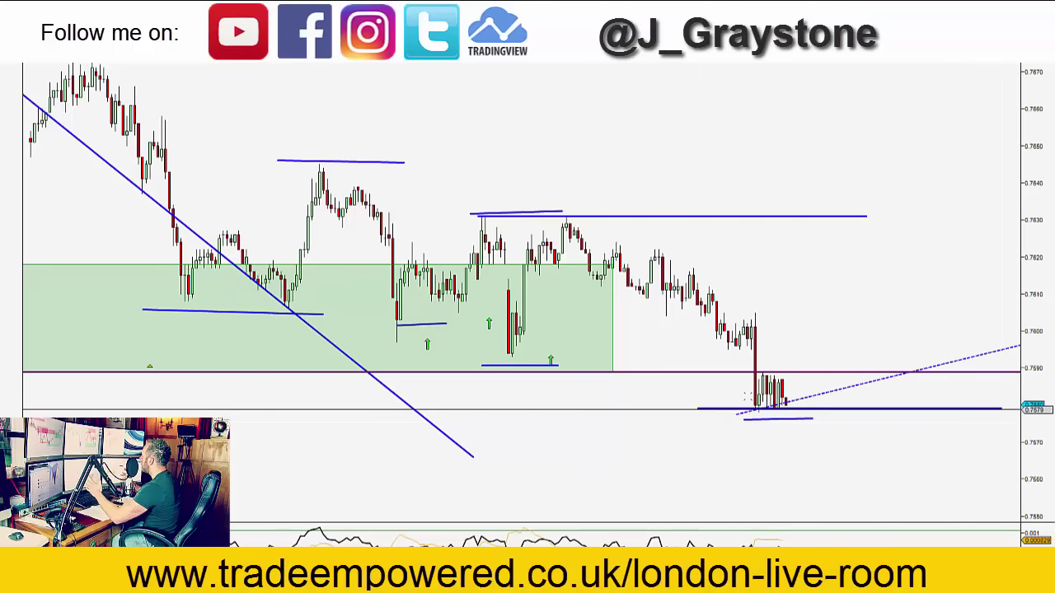
pyautogui.moveTo(847, 334); pyautogui.dragTo(824, 334)
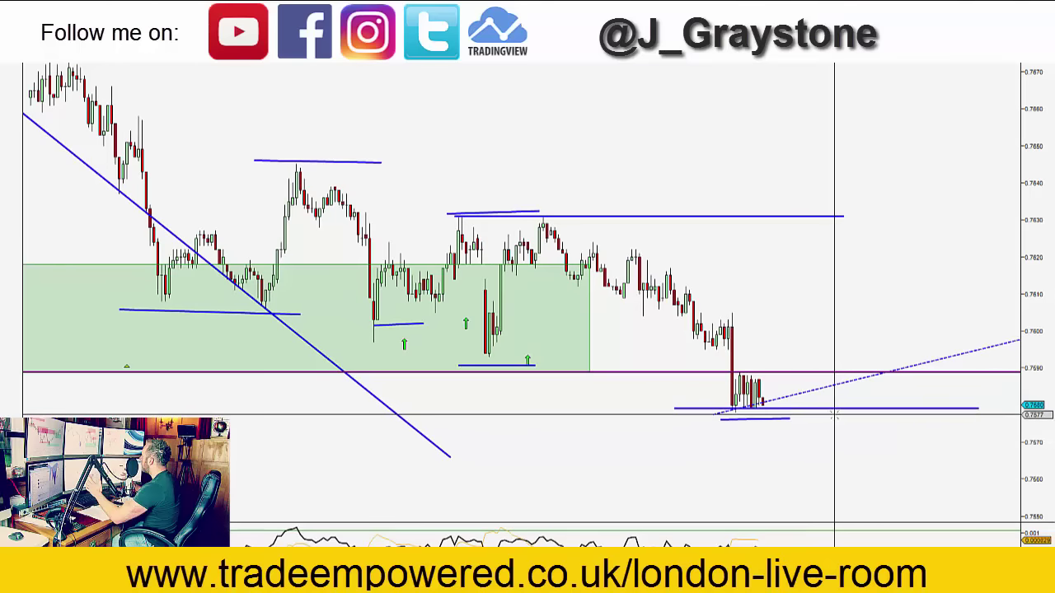
pyautogui.moveTo(840, 409)
pyautogui.mouseDown()
pyautogui.moveTo(869, 475)
pyautogui.moveTo(840, 405)
pyautogui.mouseUp()
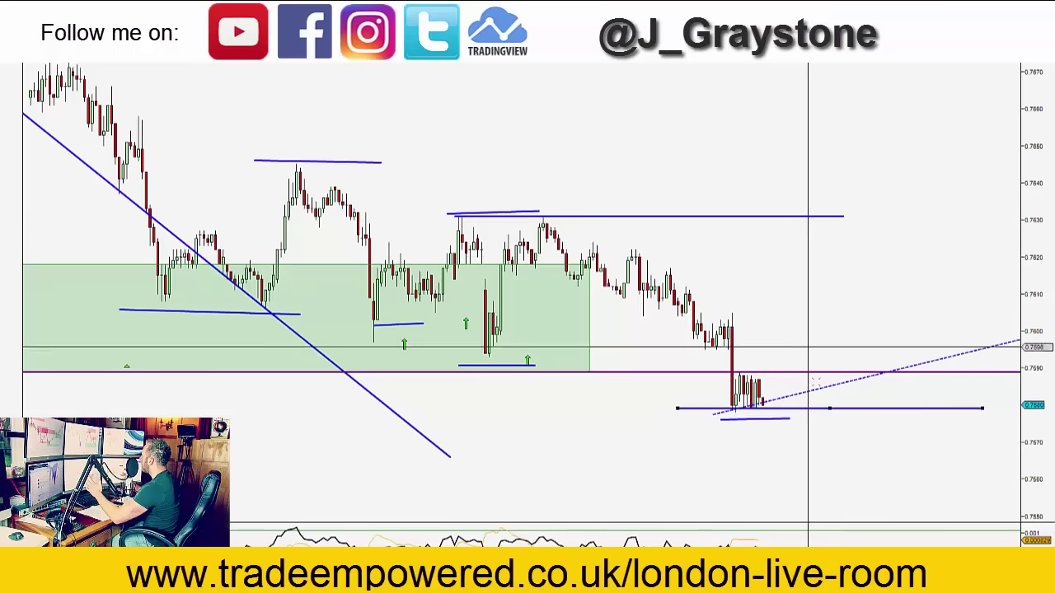
# Draw a magenta rectangle between the last swing low and swing high, and a dashed arrow from the latest price to its upper edge.
pyautogui.moveTo(879, 489); pyautogui.dragTo(872, 498)
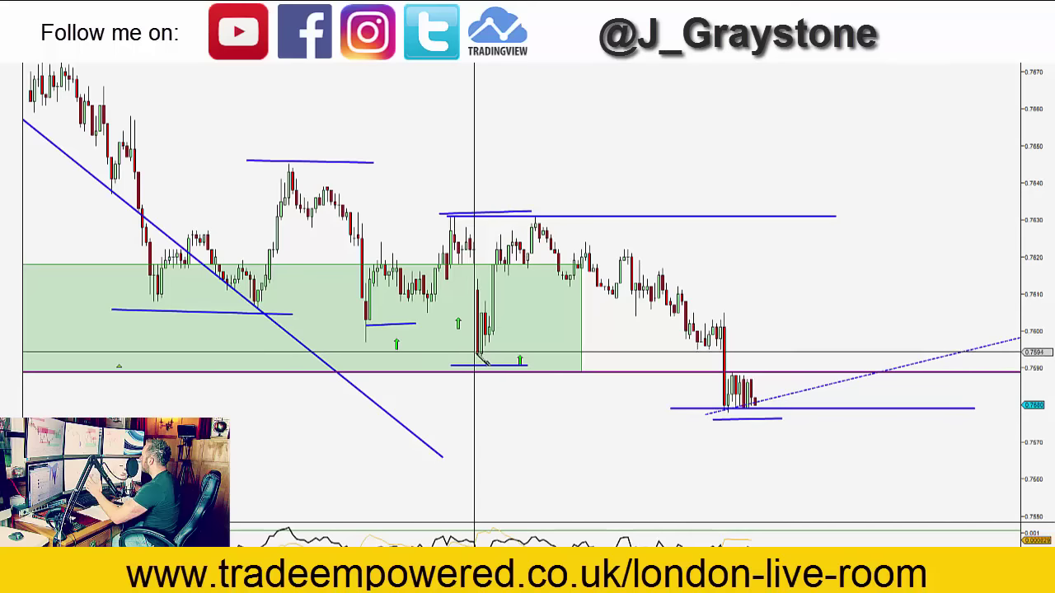
pyautogui.moveTo(463, 358); pyautogui.dragTo(953, 218)
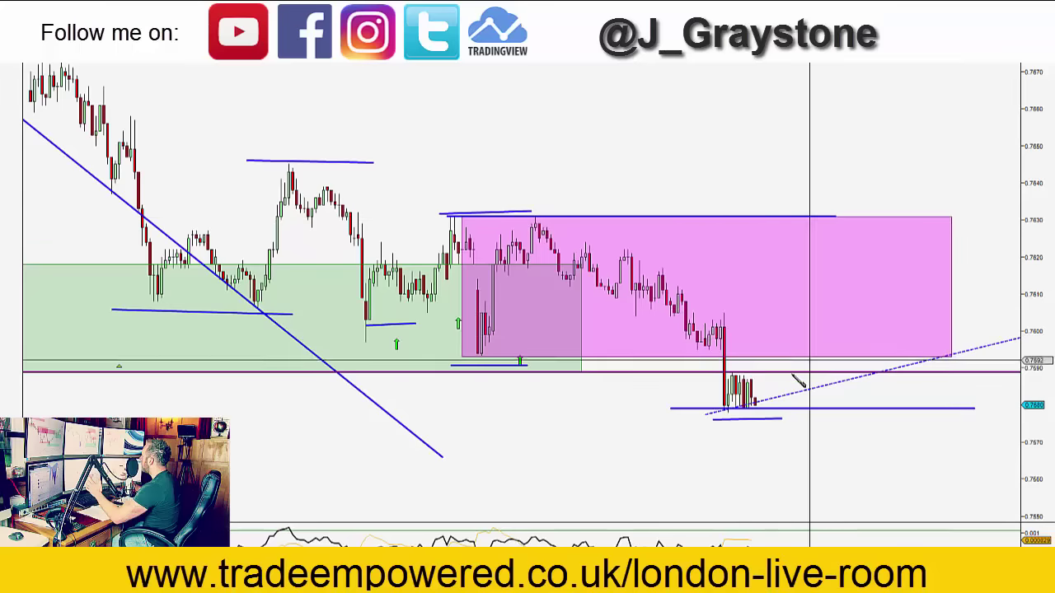
pyautogui.moveTo(756, 403)
pyautogui.mouseDown()
pyautogui.moveTo(831, 247)
pyautogui.moveTo(836, 213)
pyautogui.mouseUp()
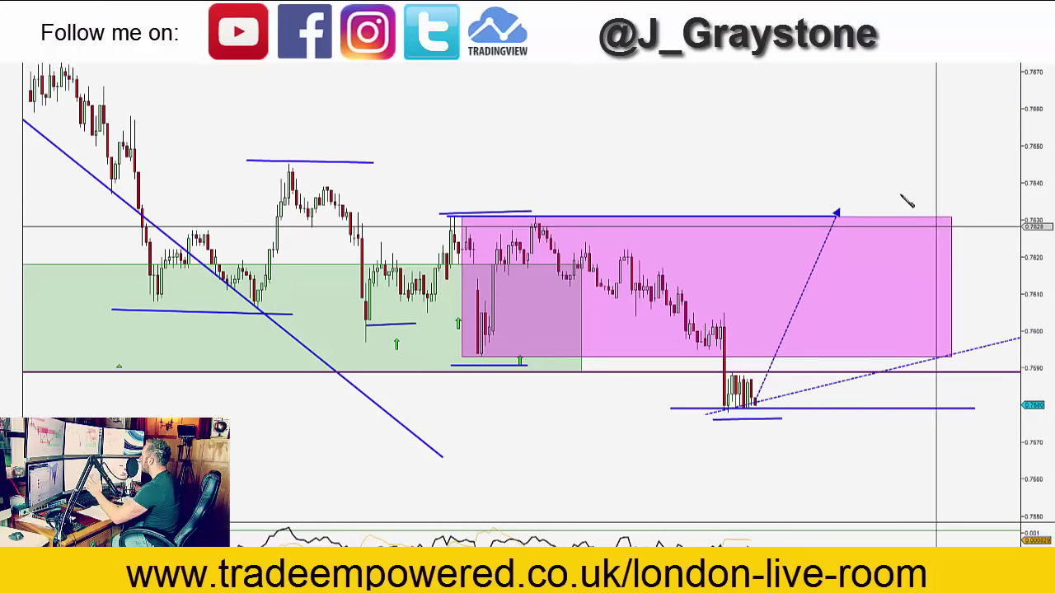
# Delete the shallow dashed arrow and the long horizontal blue line at the latest lows.
pyautogui.moveTo(866, 174); pyautogui.dragTo(727, 194)
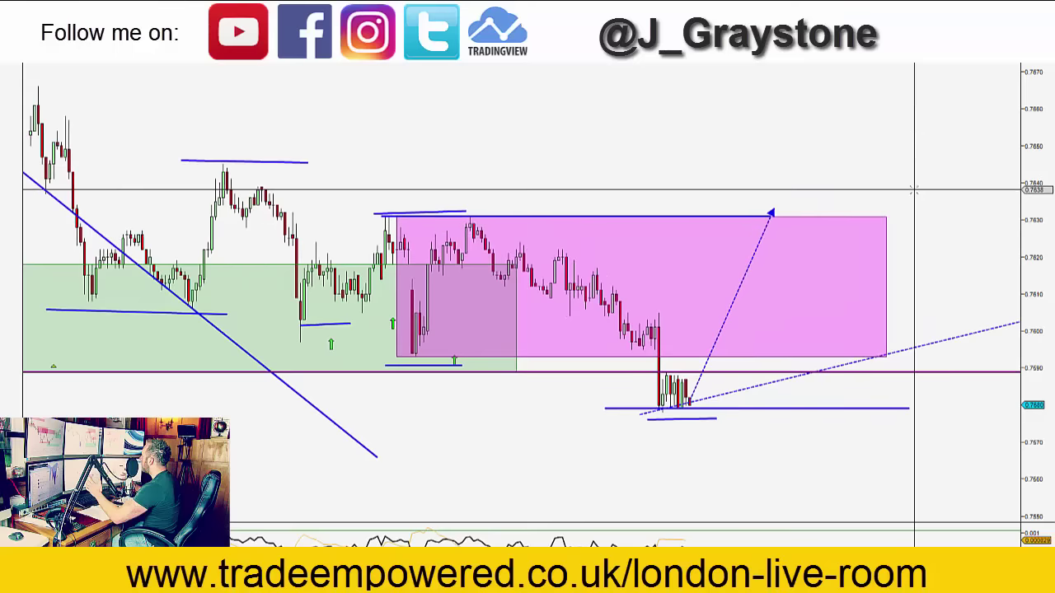
pyautogui.moveTo(913, 189); pyautogui.dragTo(899, 197)
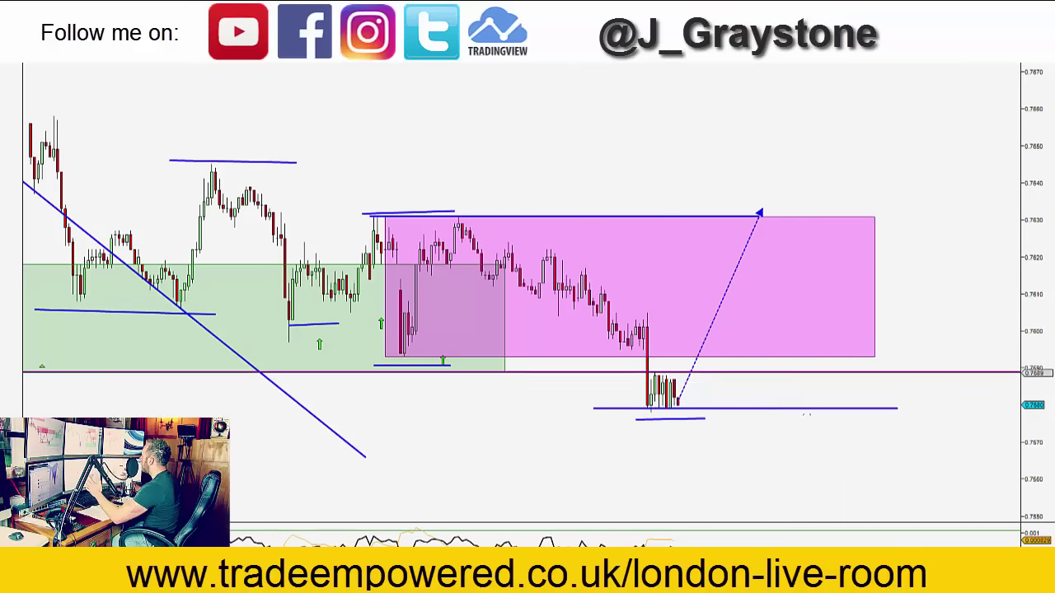
pyautogui.click(798, 408)
pyautogui.press('Delete')
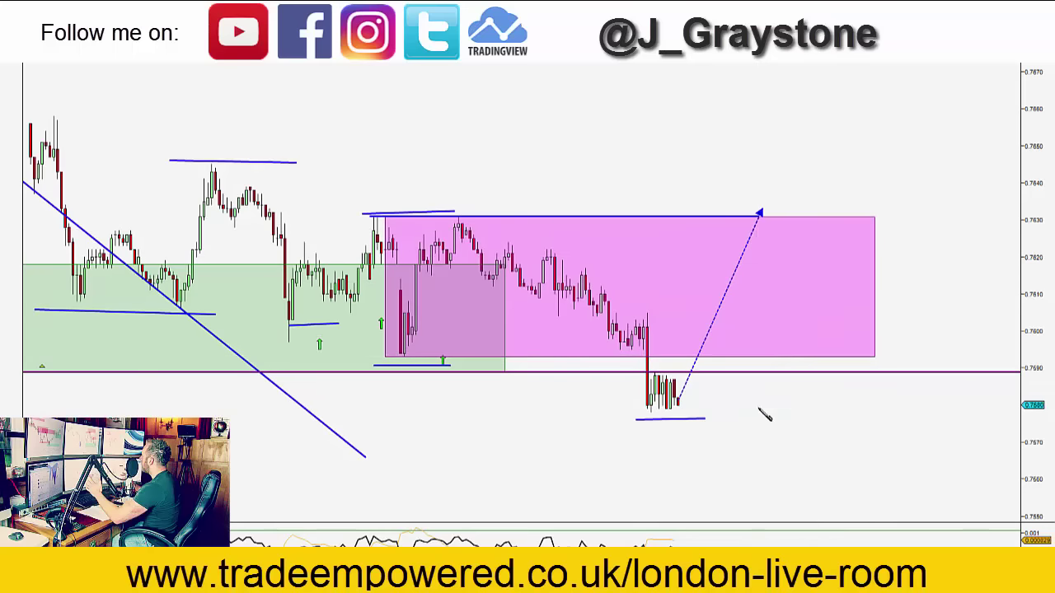
# Draw a small rectangle from the latest lows' level up to the magenta zone's lower edge and fill it with MediumSeaGreen.
pyautogui.moveTo(759, 409); pyautogui.dragTo(787, 364)
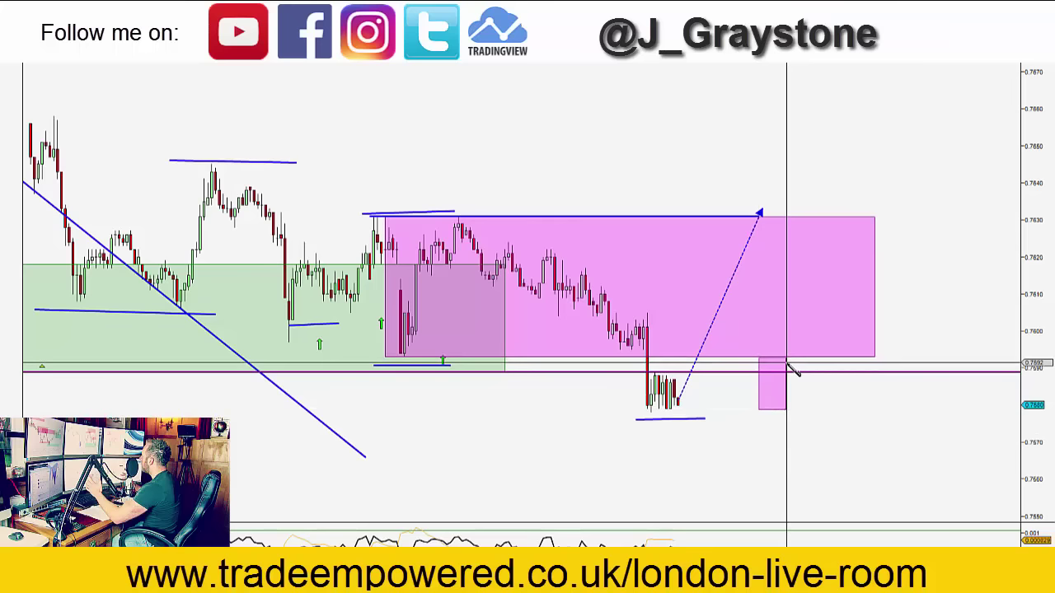
pyautogui.doubleClick(786, 362)
pyautogui.click(548, 314)
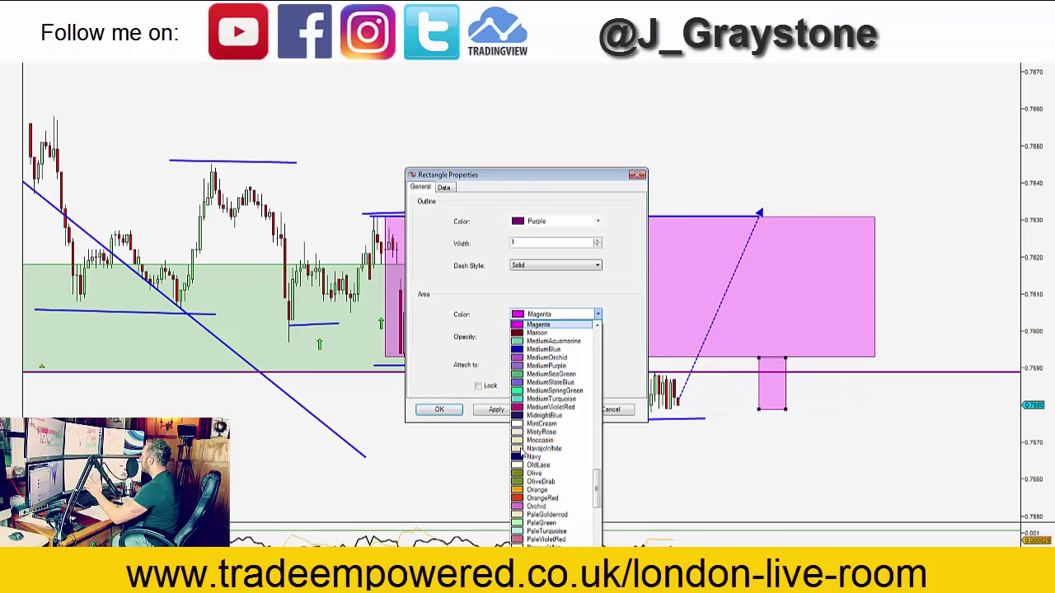
pyautogui.click(550, 374)
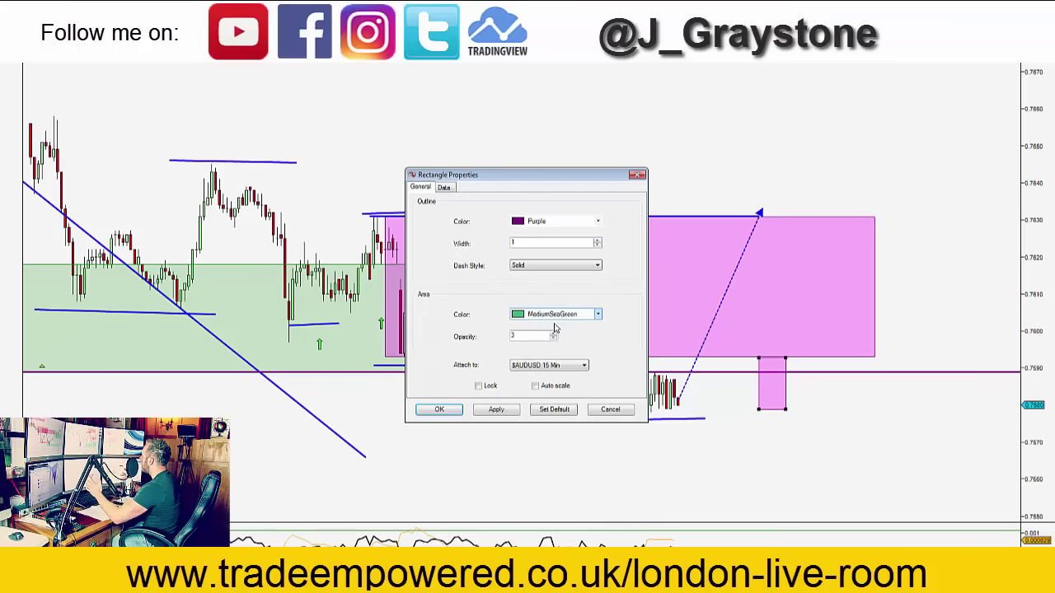
pyautogui.click(439, 409)
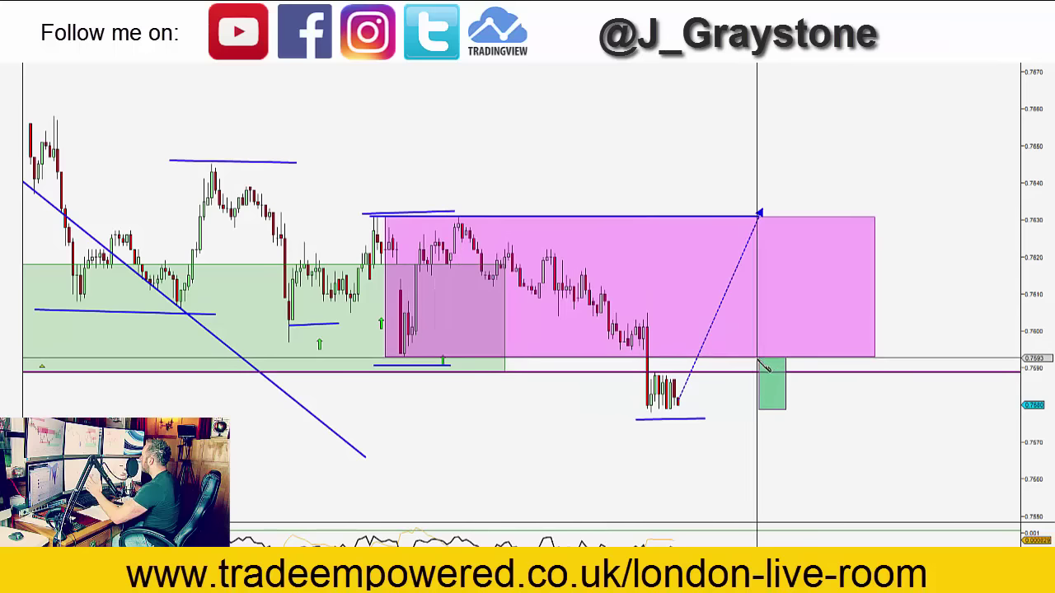
pyautogui.moveTo(758, 359)
pyautogui.mouseDown()
pyautogui.moveTo(777, 201)
pyautogui.moveTo(790, 196)
pyautogui.mouseUp()
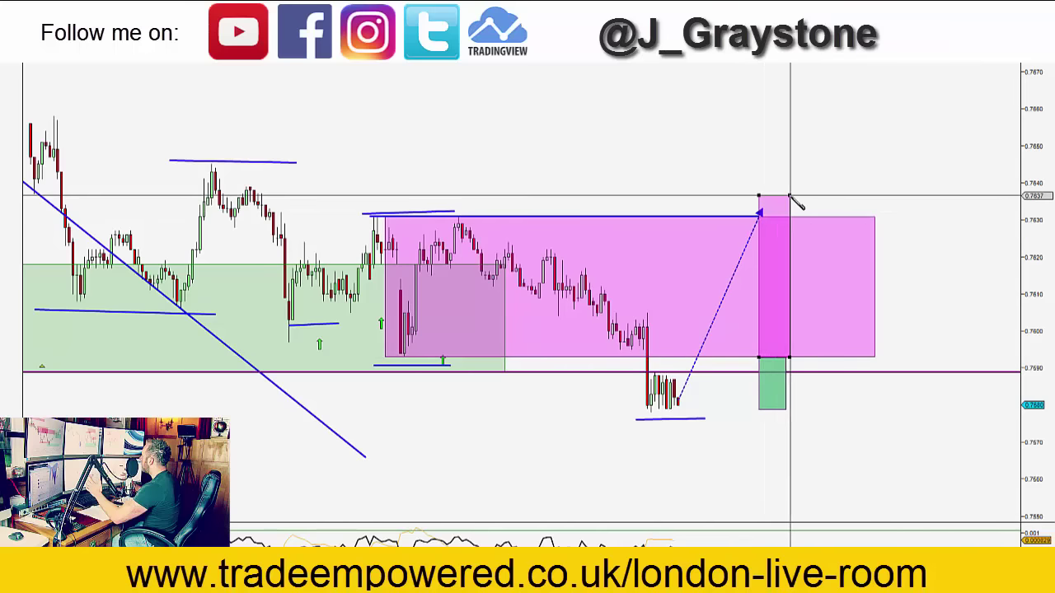
pyautogui.press('Escape')
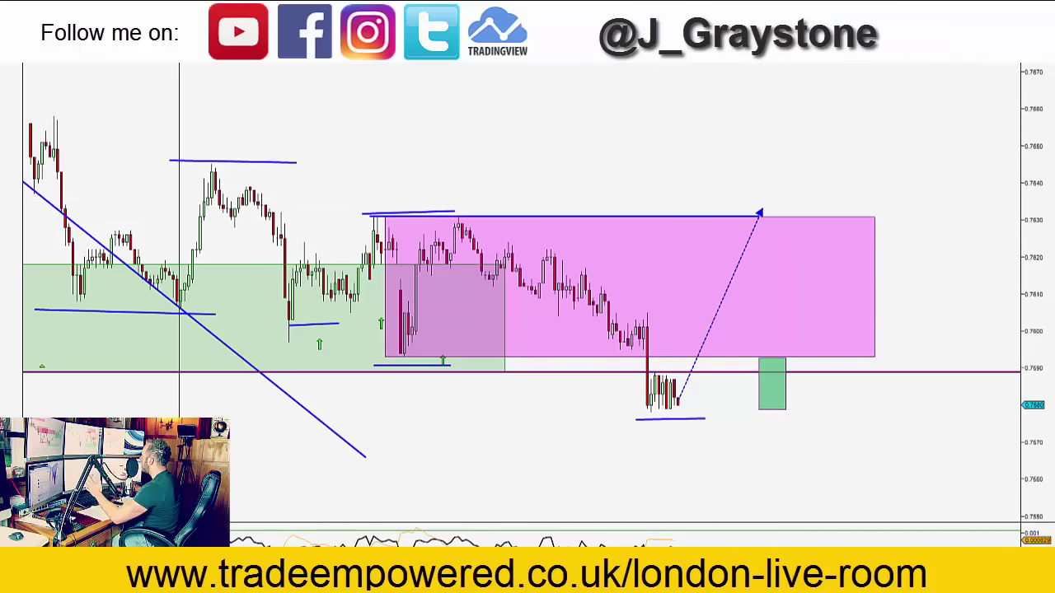
pyautogui.hotkey('ctrl', 'd')
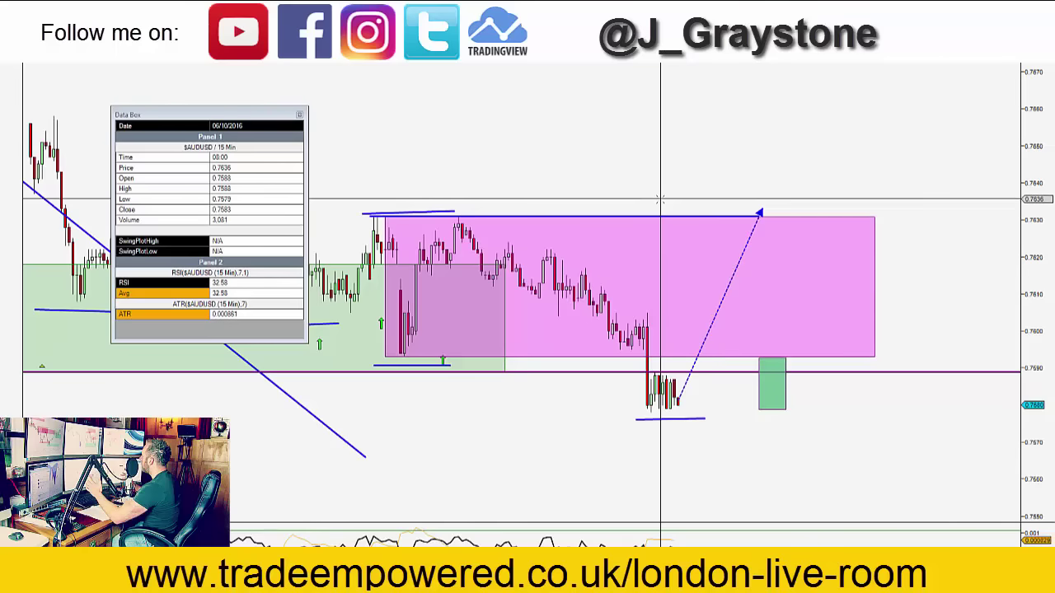
pyautogui.hotkey('ctrl', 'd')
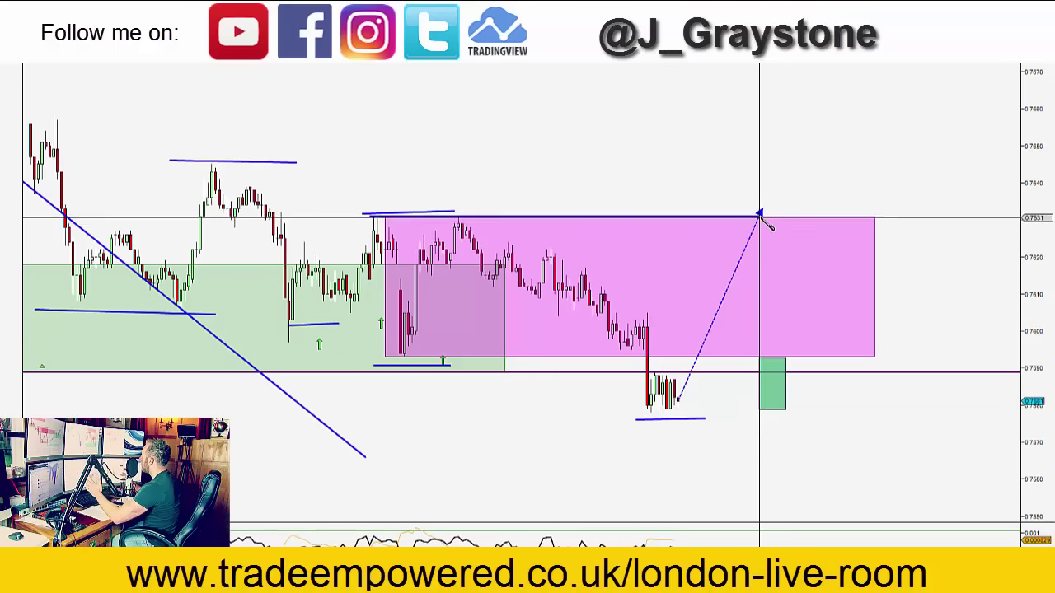
# Draw a small rectangle upward from the magenta zone's upper edge, aligned above the green one, and fill it with Red.
pyautogui.moveTo(759, 216)
pyautogui.mouseDown()
pyautogui.moveTo(773, 176)
pyautogui.moveTo(785, 170)
pyautogui.moveTo(791, 185)
pyautogui.mouseUp()
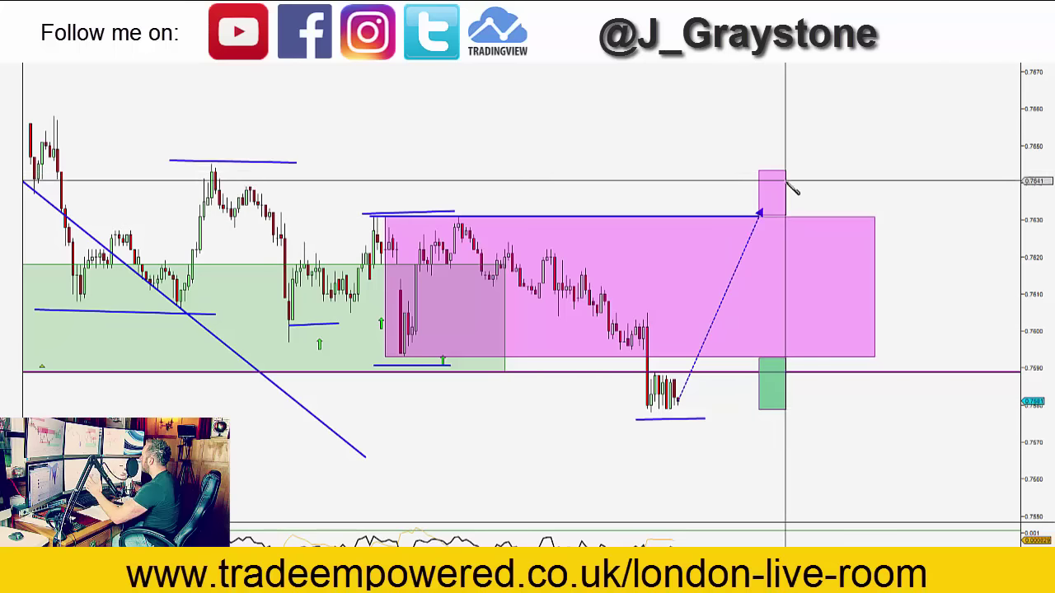
pyautogui.doubleClick(779, 183)
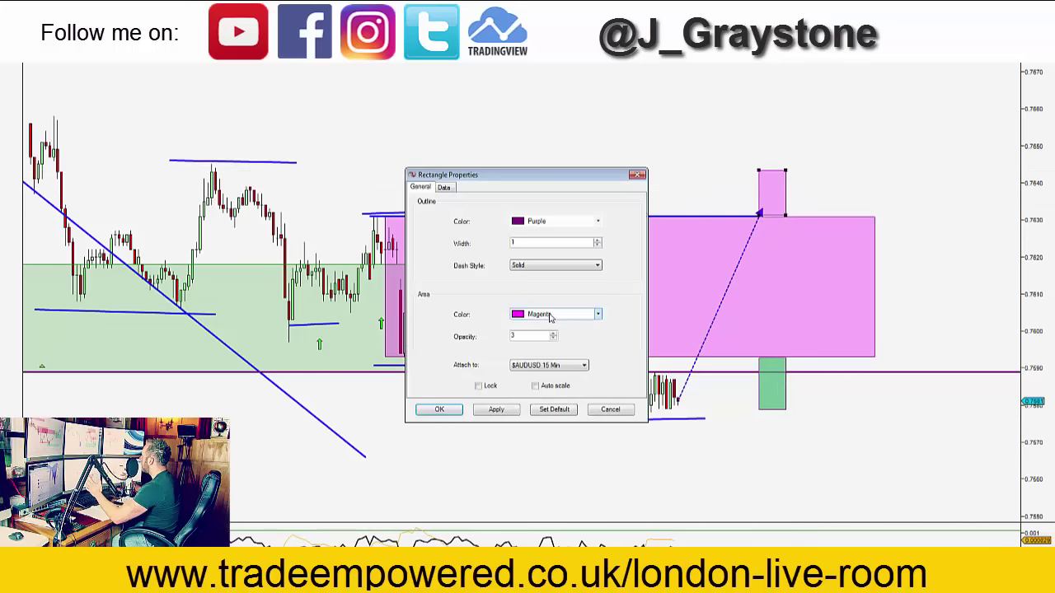
pyautogui.click(551, 317)
pyautogui.click(529, 506)
pyautogui.click(563, 318)
pyautogui.scroll(-6, 537, 361)
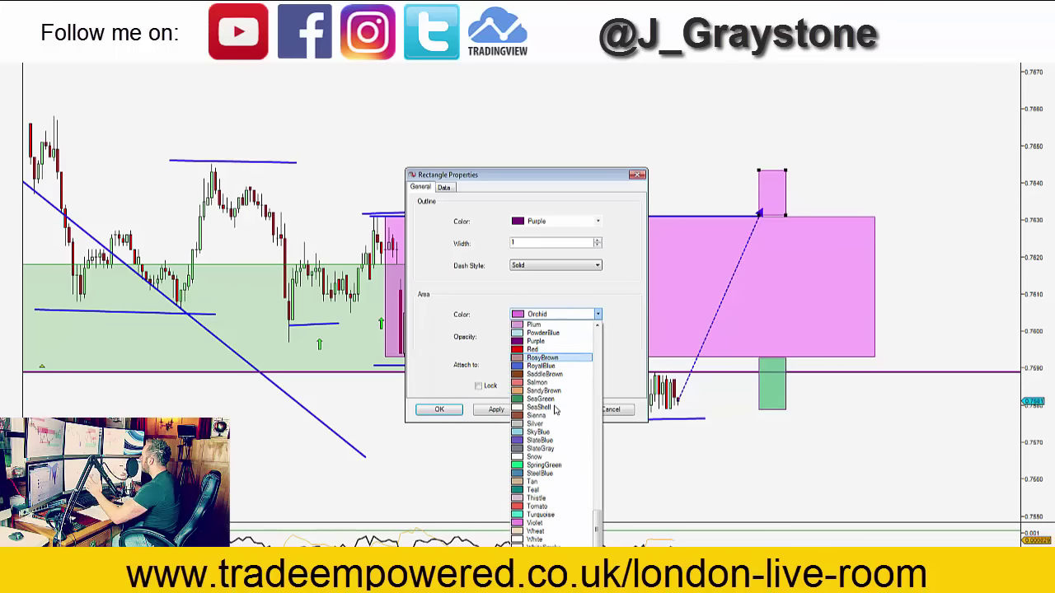
pyautogui.click(533, 350)
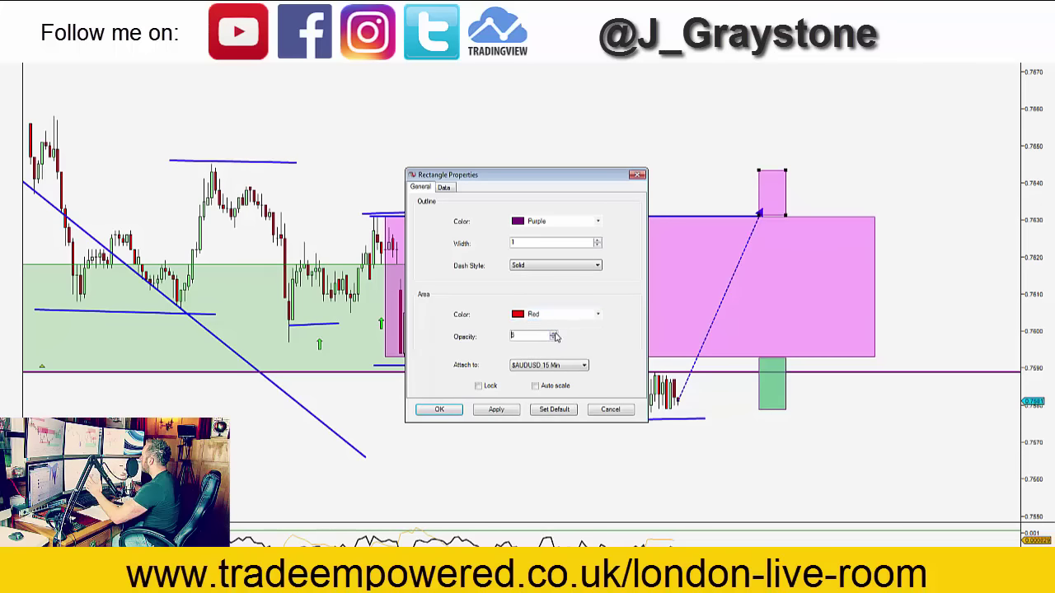
pyautogui.click(453, 412)
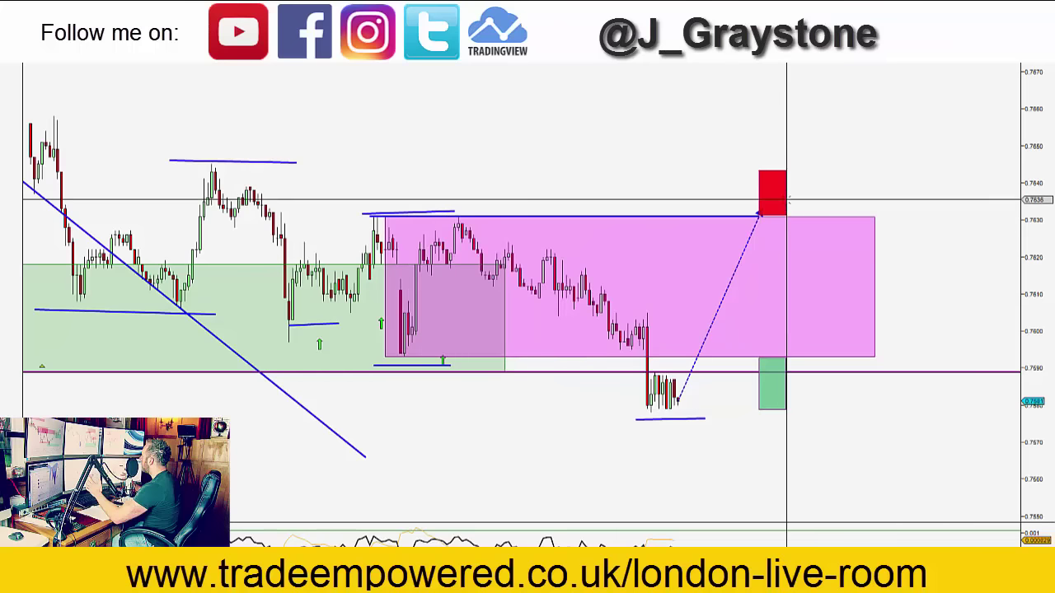
# Extend the red rectangle down to the green rectangle's upper edge and delete the dashed arrow from the latest price.
pyautogui.moveTo(786, 217); pyautogui.dragTo(784, 356)
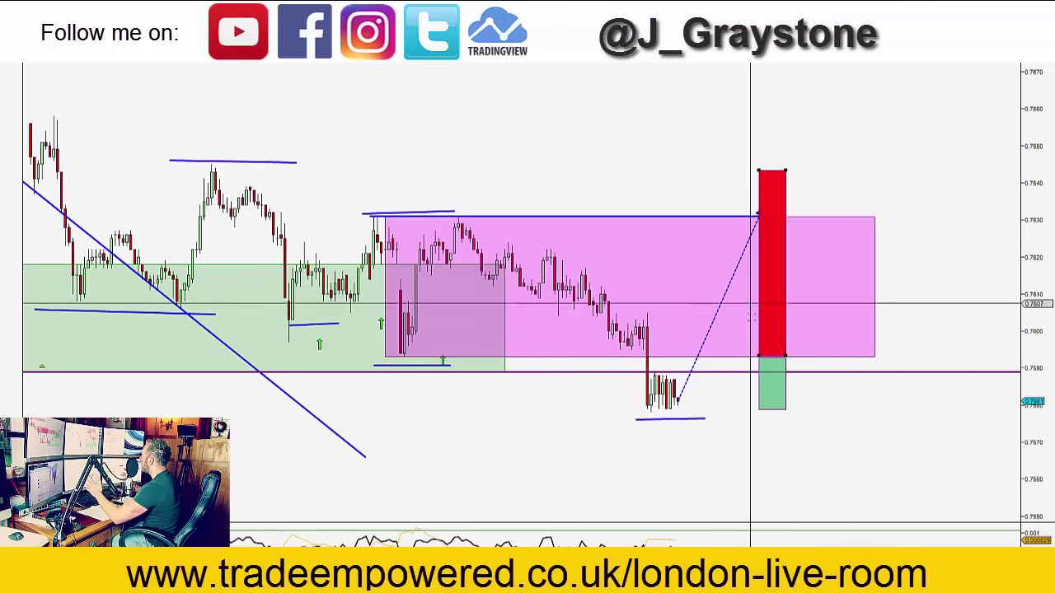
pyautogui.click(744, 241)
pyautogui.press('Delete')
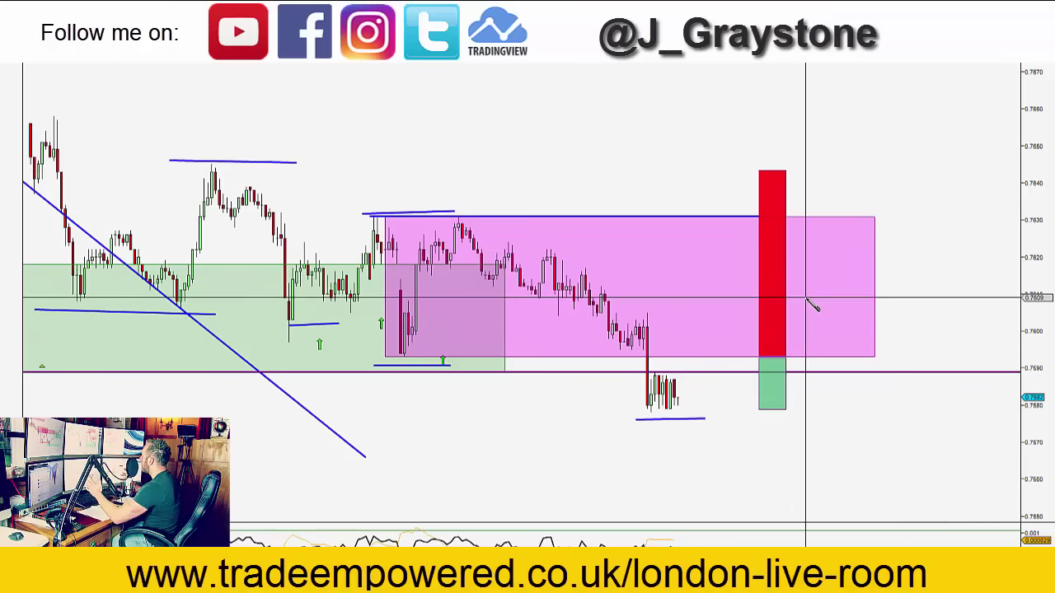
# Use a temporary Fibonacci retracement across both stacked rectangles to make the red and green areas meet at its 50% level.
pyautogui.moveTo(715, 170); pyautogui.dragTo(751, 405)
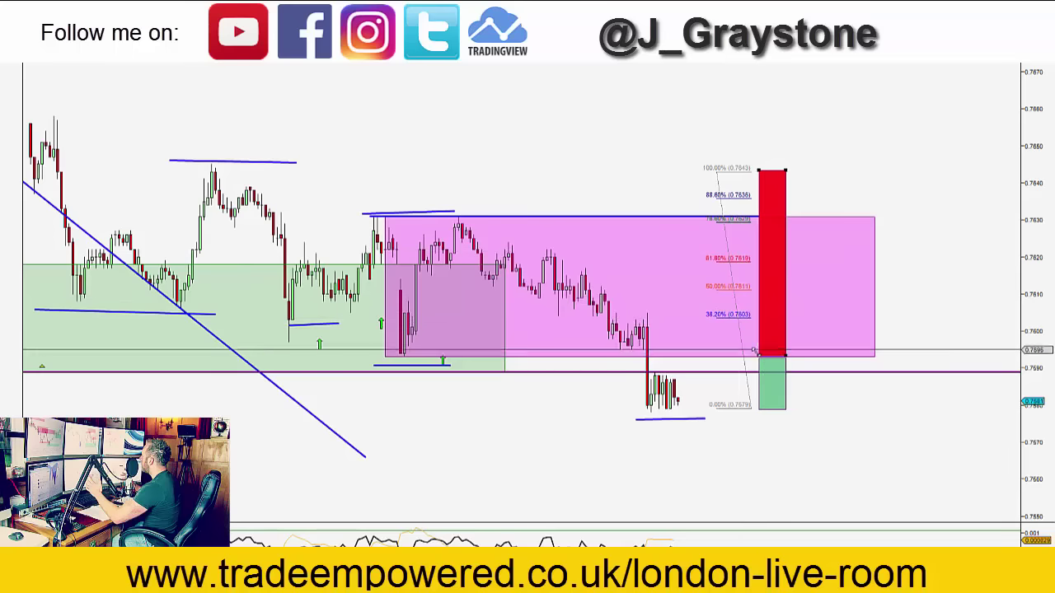
pyautogui.moveTo(758, 356); pyautogui.dragTo(755, 289)
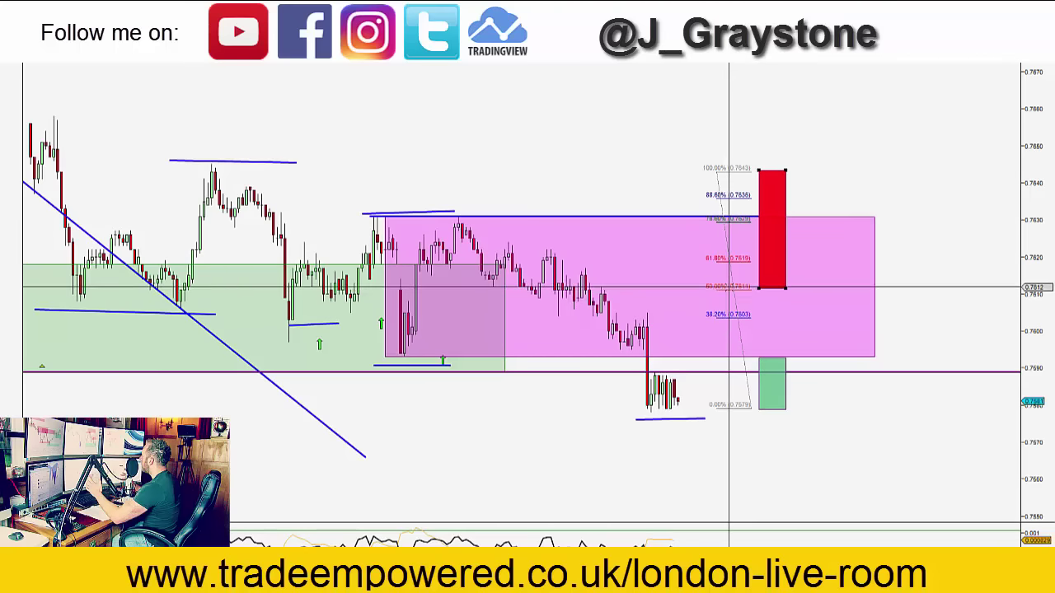
pyautogui.moveTo(785, 357); pyautogui.dragTo(786, 287)
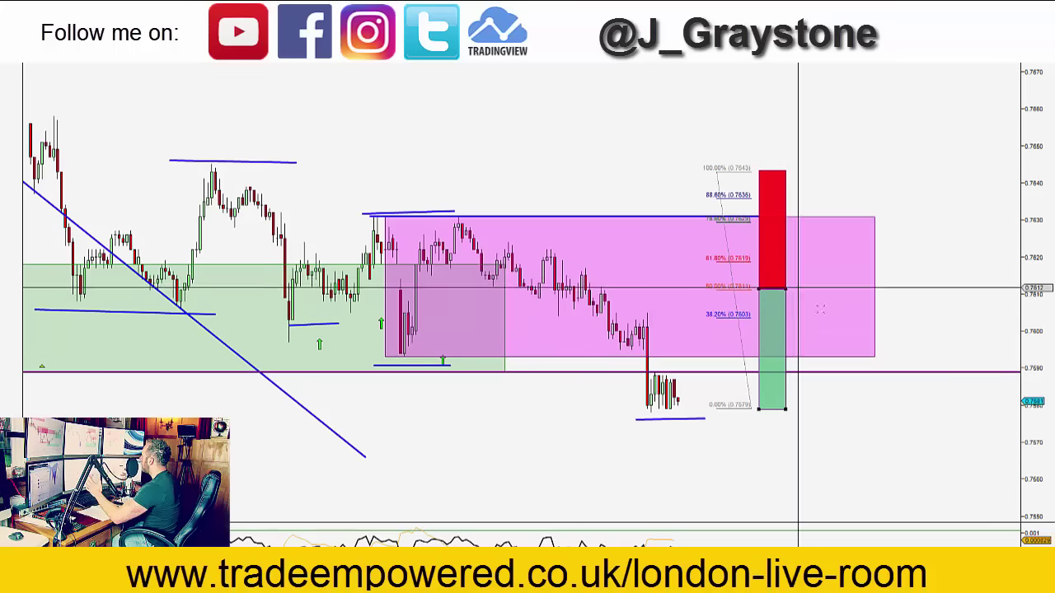
pyautogui.press('Delete')
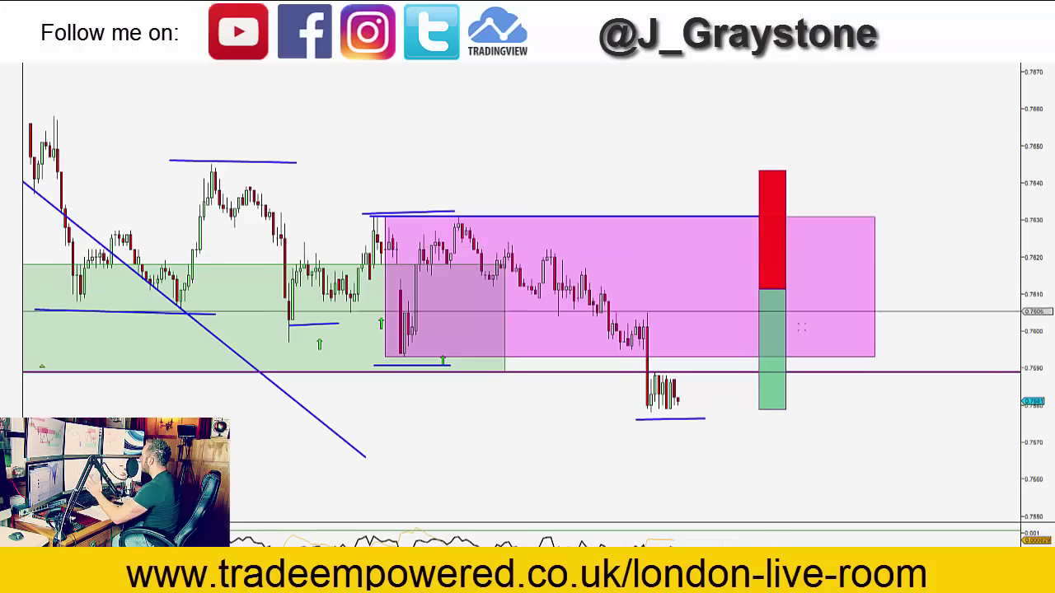
# Raise the magenta rectangle's lower edge to the red-green boundary and draw a dashed arrow from the latest price into that zone.
pyautogui.moveTo(874, 357); pyautogui.dragTo(871, 291)
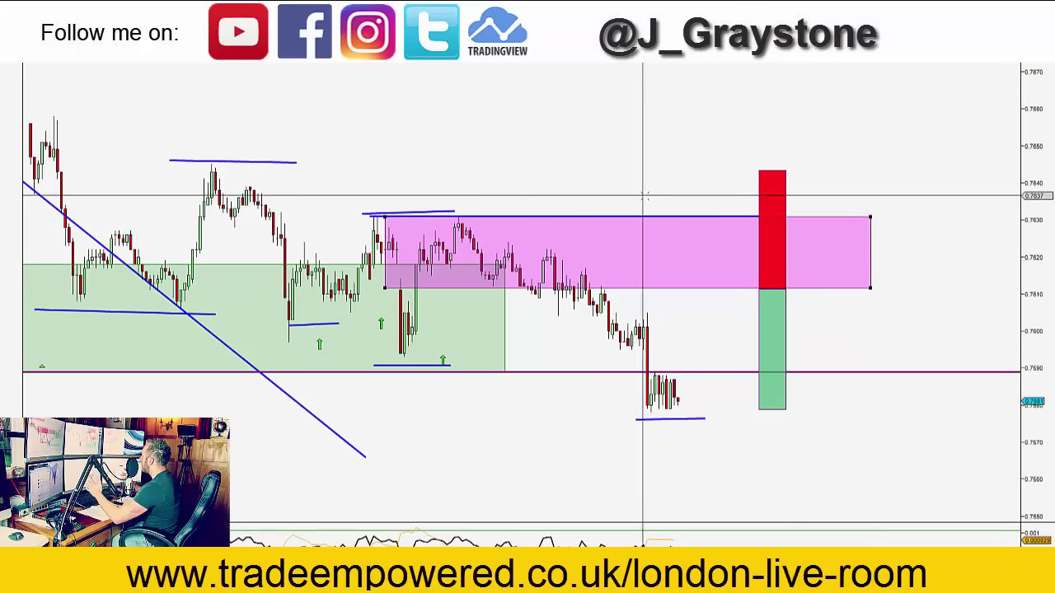
pyautogui.moveTo(642, 202); pyautogui.dragTo(653, 203)
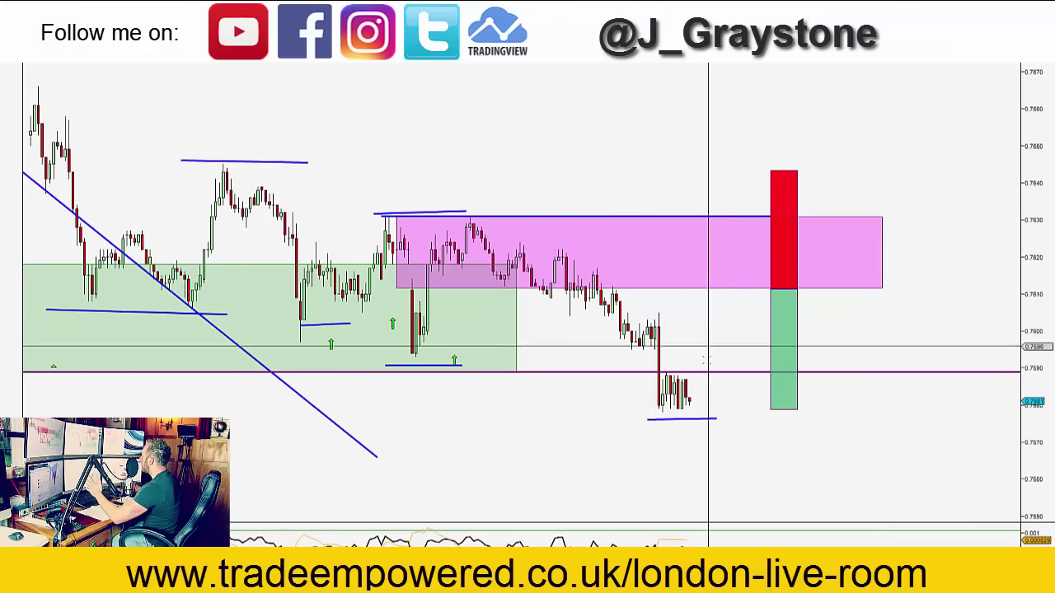
pyautogui.moveTo(690, 403)
pyautogui.mouseDown()
pyautogui.moveTo(714, 322)
pyautogui.moveTo(730, 311)
pyautogui.moveTo(718, 295)
pyautogui.moveTo(733, 227)
pyautogui.moveTo(730, 247)
pyautogui.mouseUp()
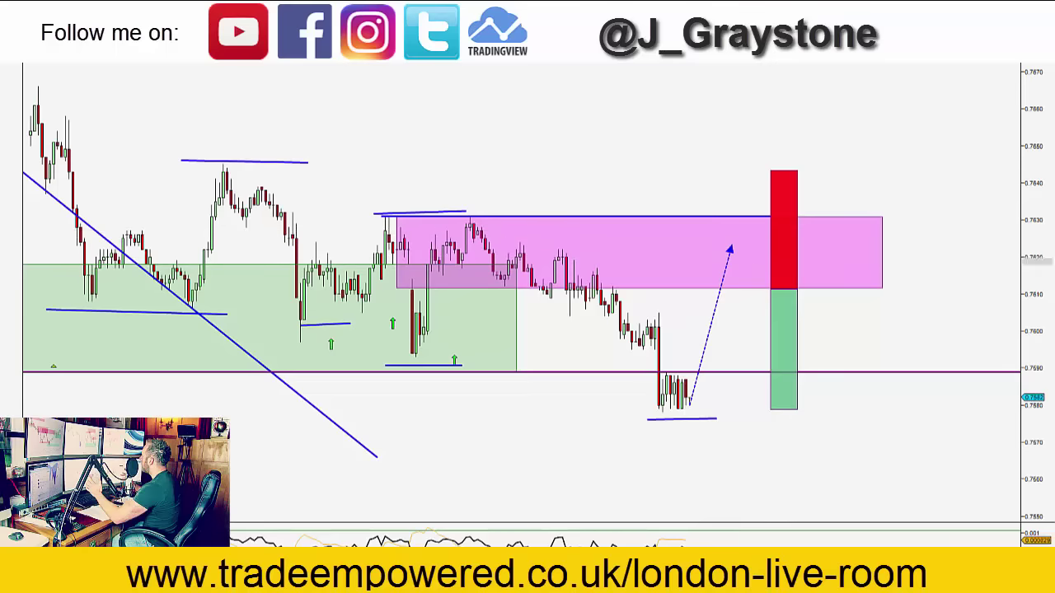
pyautogui.moveTo(743, 197); pyautogui.dragTo(754, 196)
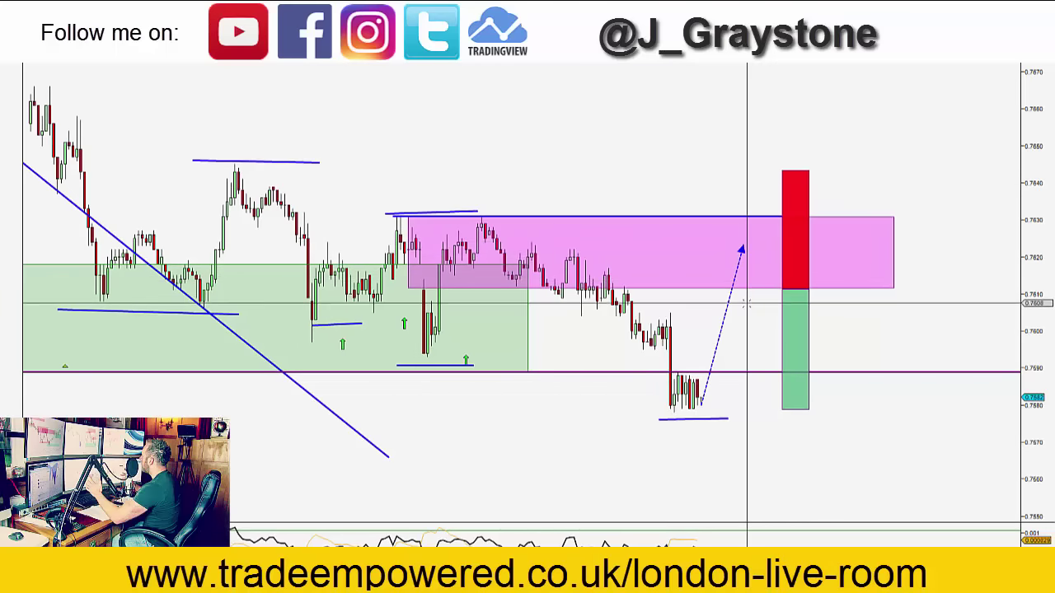
pyautogui.moveTo(739, 194); pyautogui.dragTo(747, 194)
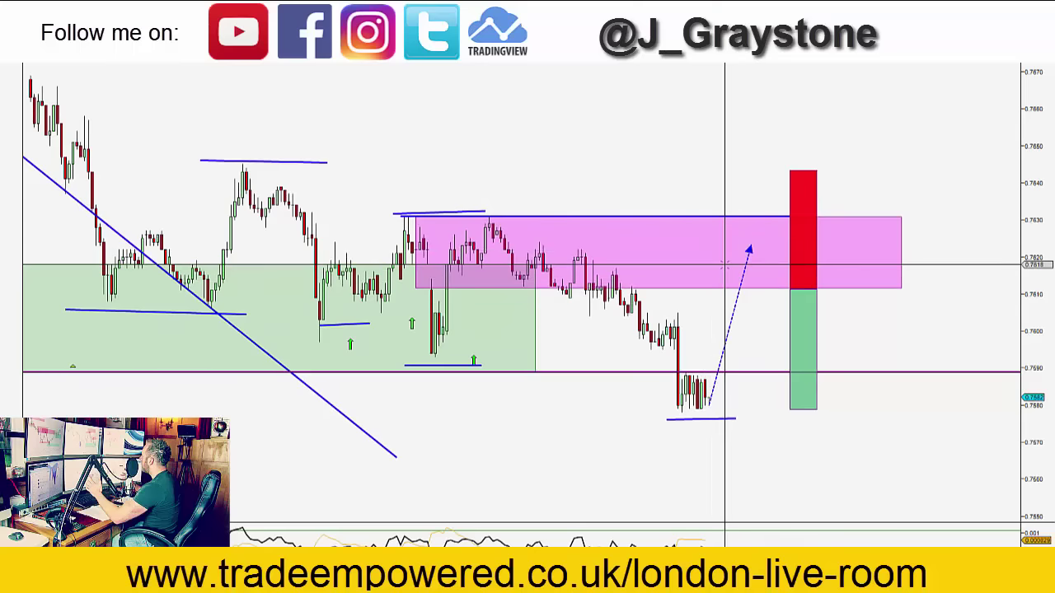
pyautogui.moveTo(763, 321); pyautogui.dragTo(749, 323)
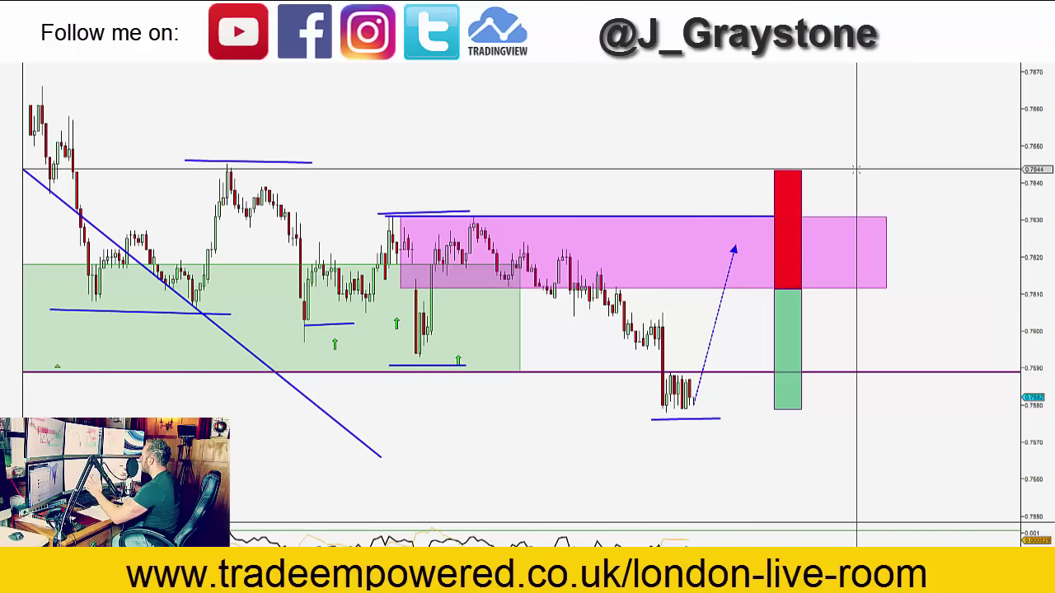
pyautogui.scroll(1, 864, 178)
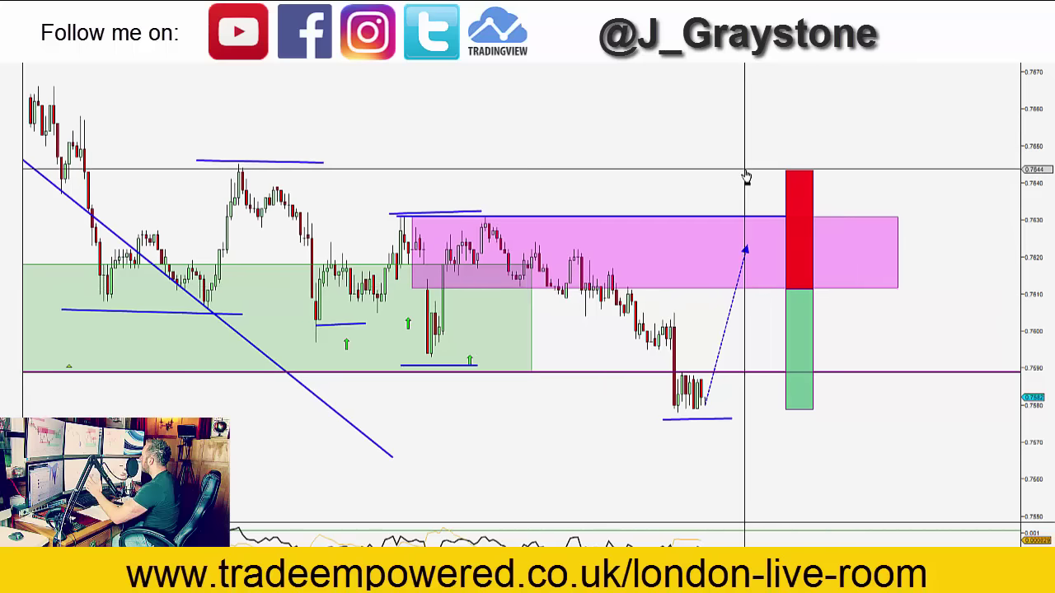
pyautogui.moveTo(744, 175); pyautogui.dragTo(748, 176)
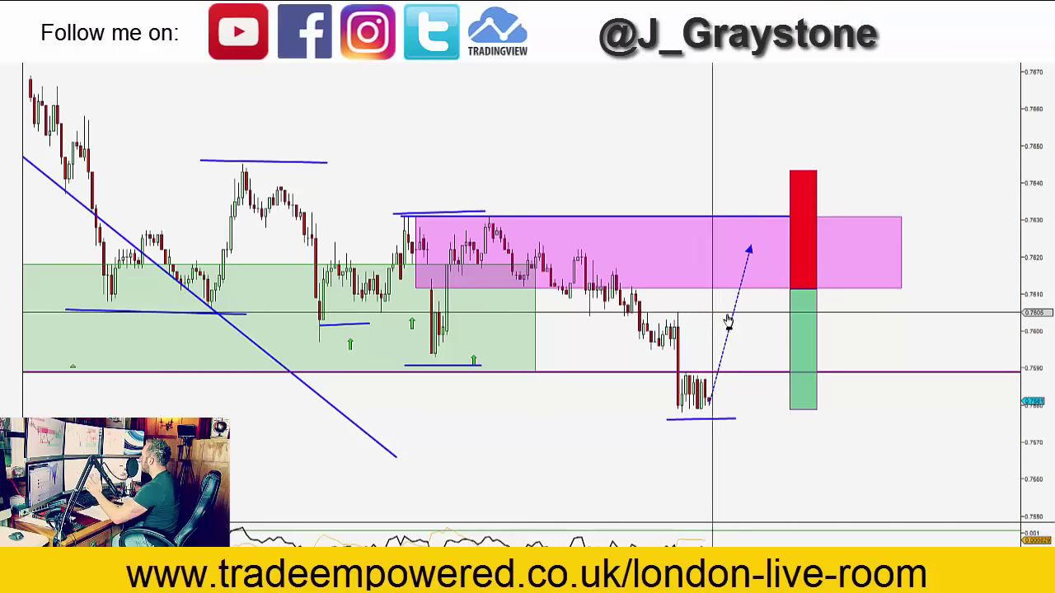
pyautogui.scroll(2, 724, 321)
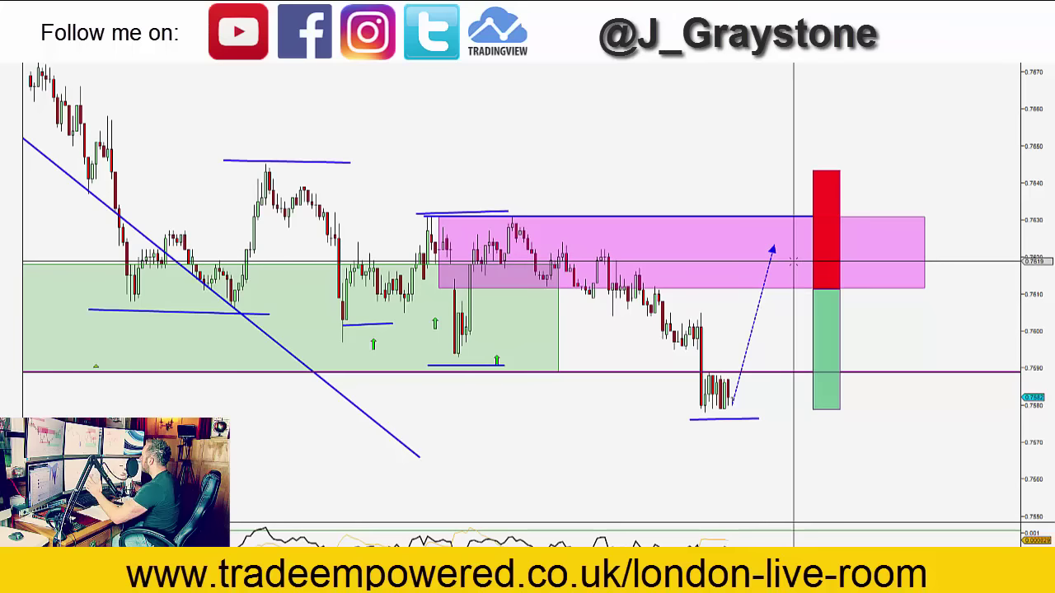
# Draw a five-point harmonic pattern from the last swing high through the latest low and projected swings, ending inside the magenta zone.
pyautogui.moveTo(755, 190); pyautogui.dragTo(649, 185)
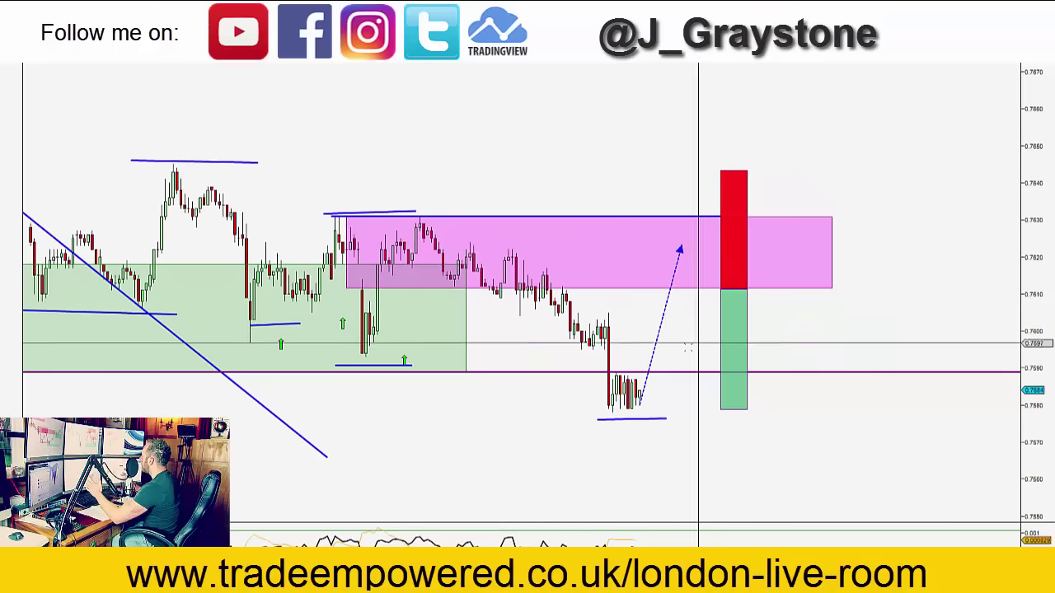
pyautogui.moveTo(838, 316); pyautogui.dragTo(834, 316)
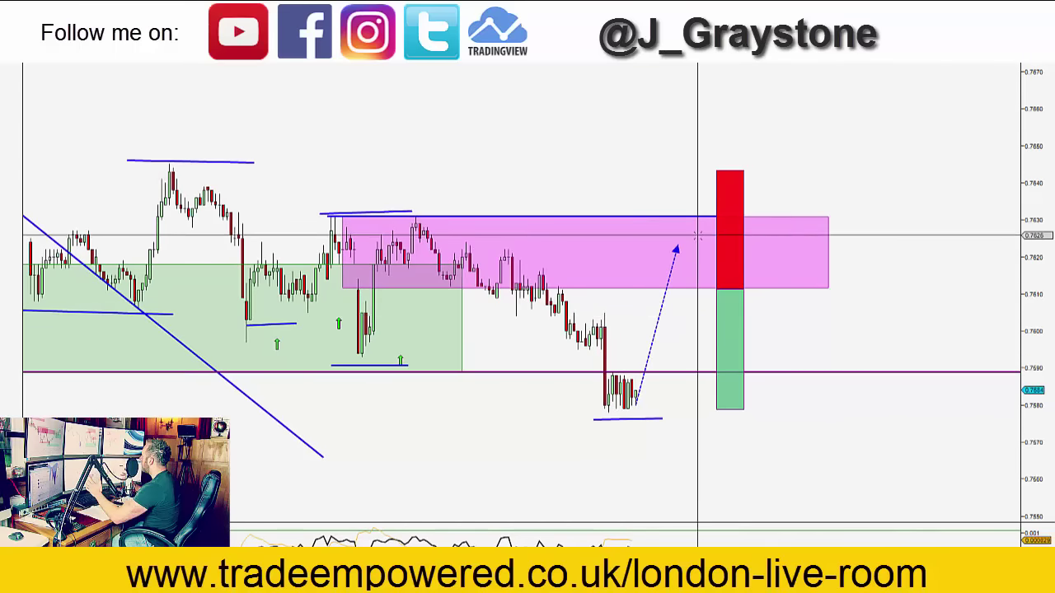
pyautogui.click(414, 216)
pyautogui.click(614, 407)
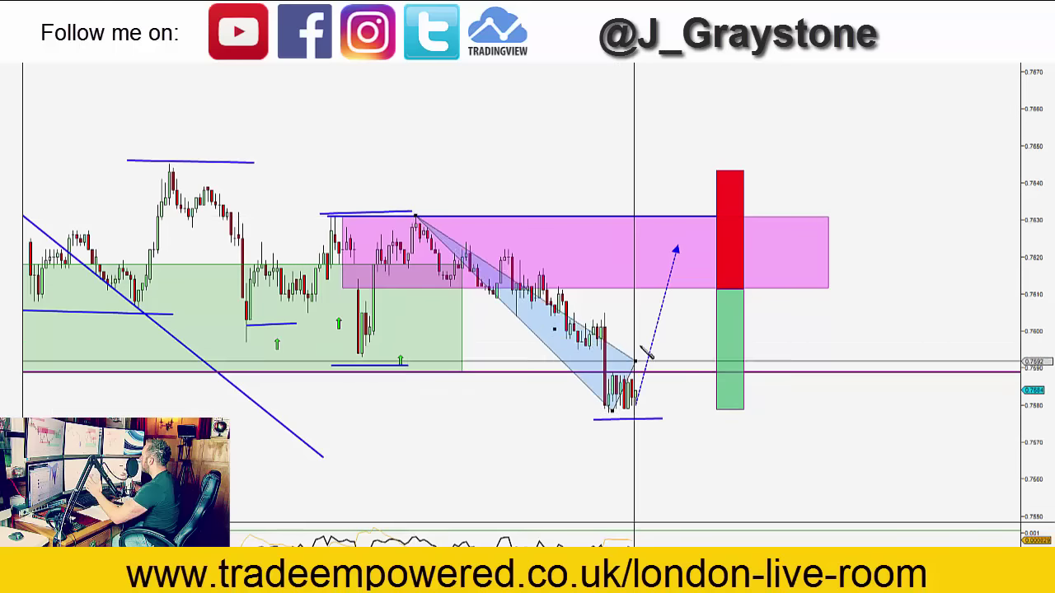
pyautogui.click(655, 306)
pyautogui.click(718, 350)
pyautogui.click(812, 241)
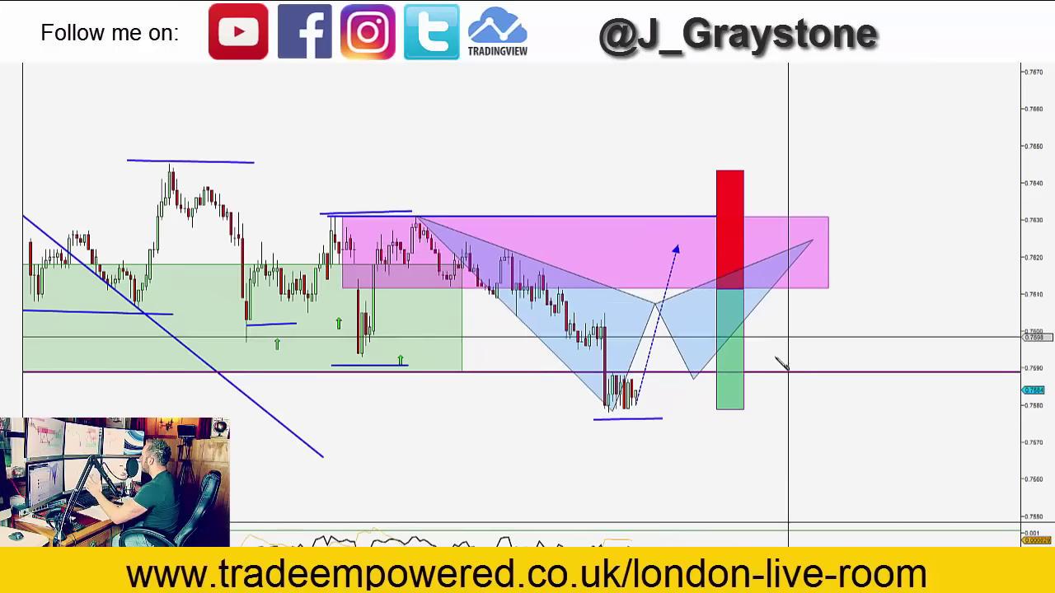
# Draw a dashed arrow from the harmonic pattern's final point down to about 0.7681 and colour it Chartreuse.
pyautogui.click(816, 241)
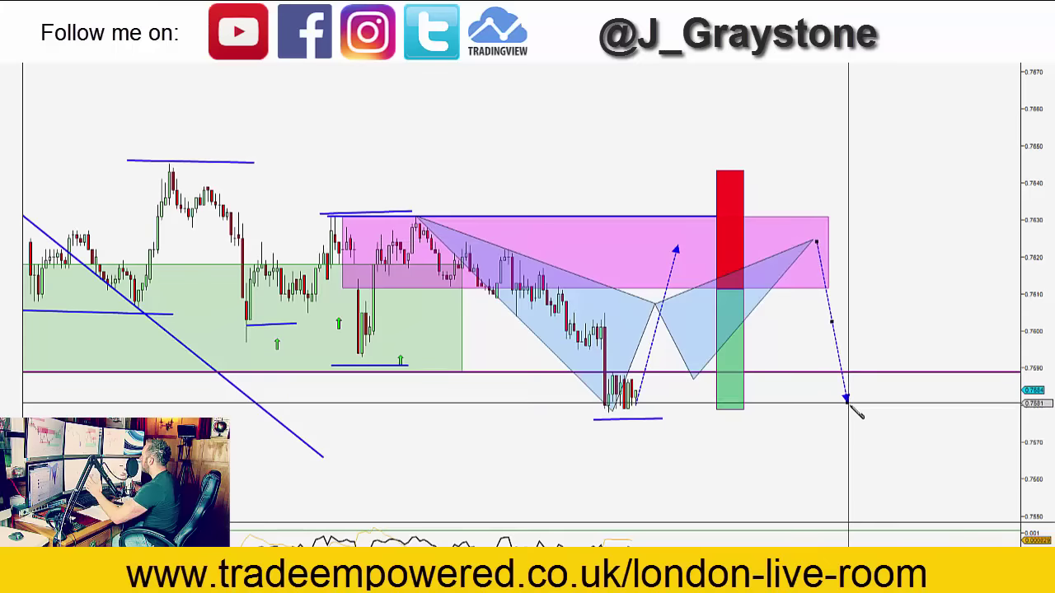
pyautogui.click(850, 402)
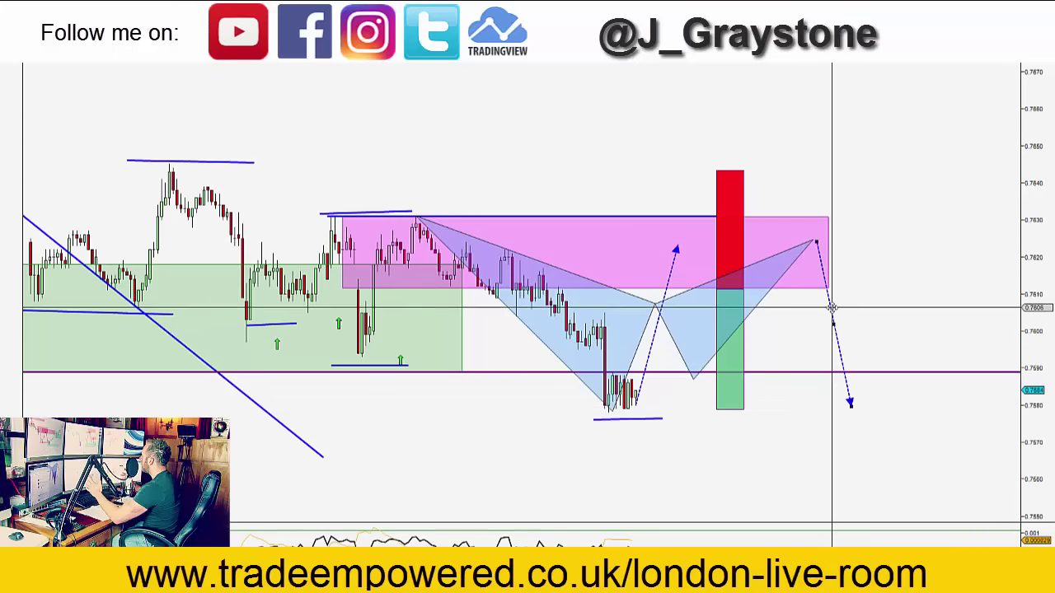
pyautogui.doubleClick(832, 307)
pyautogui.click(568, 252)
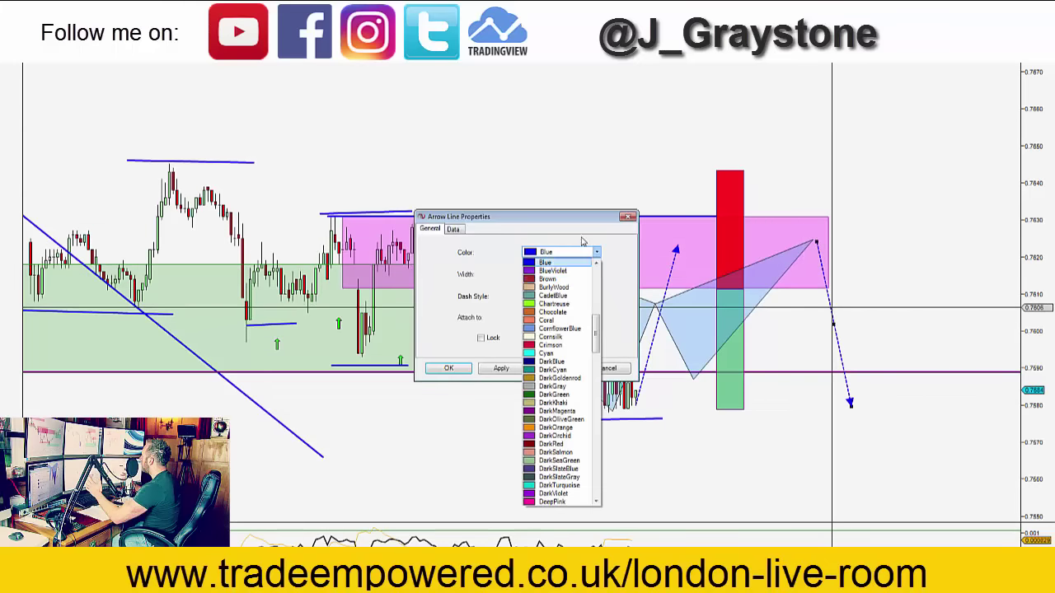
pyautogui.click(552, 304)
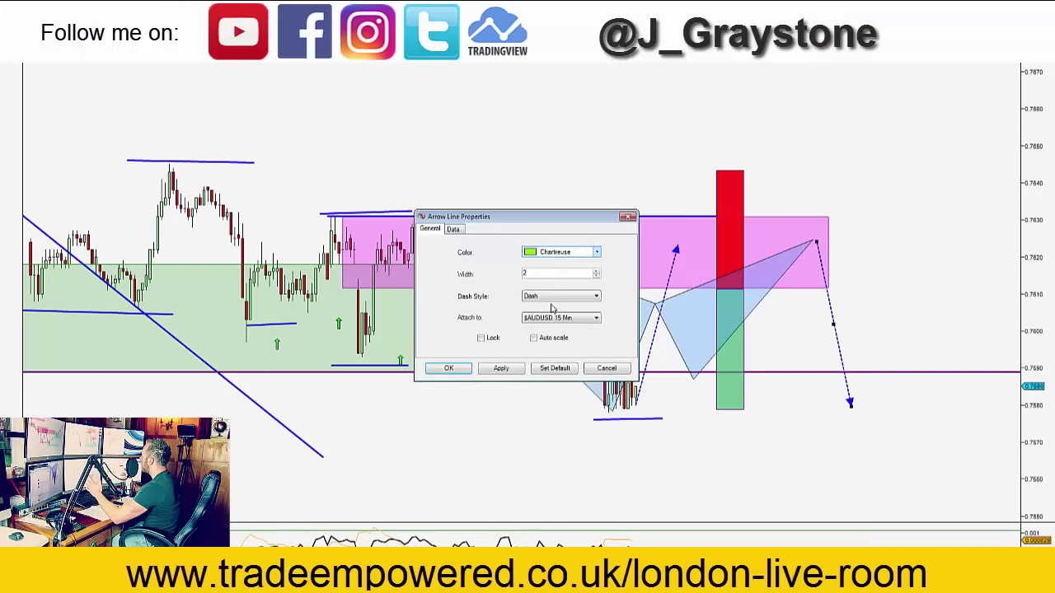
pyautogui.click(471, 368)
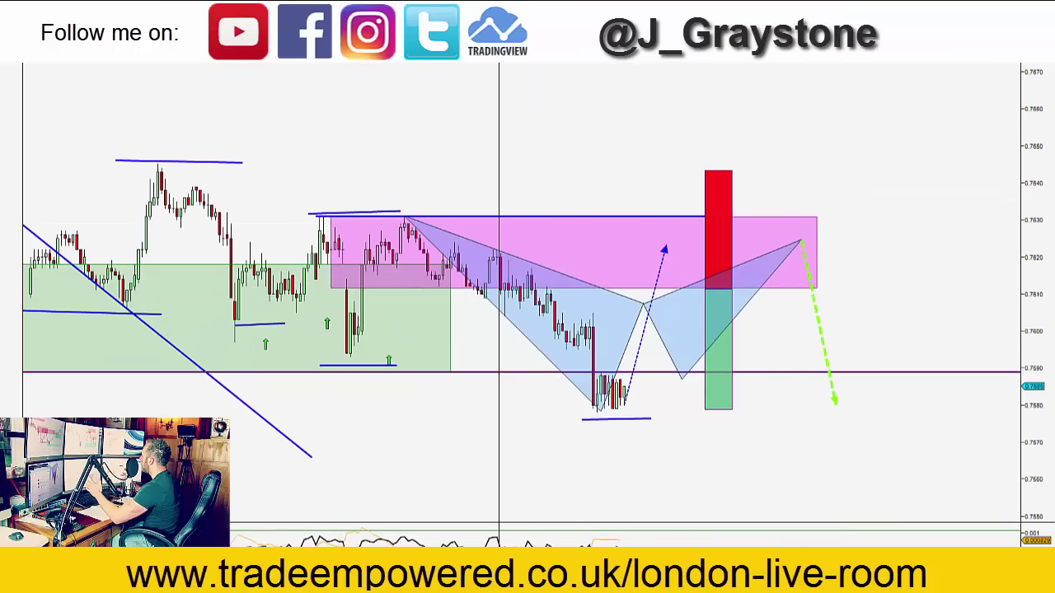
pyautogui.moveTo(499, 71); pyautogui.dragTo(541, 71)
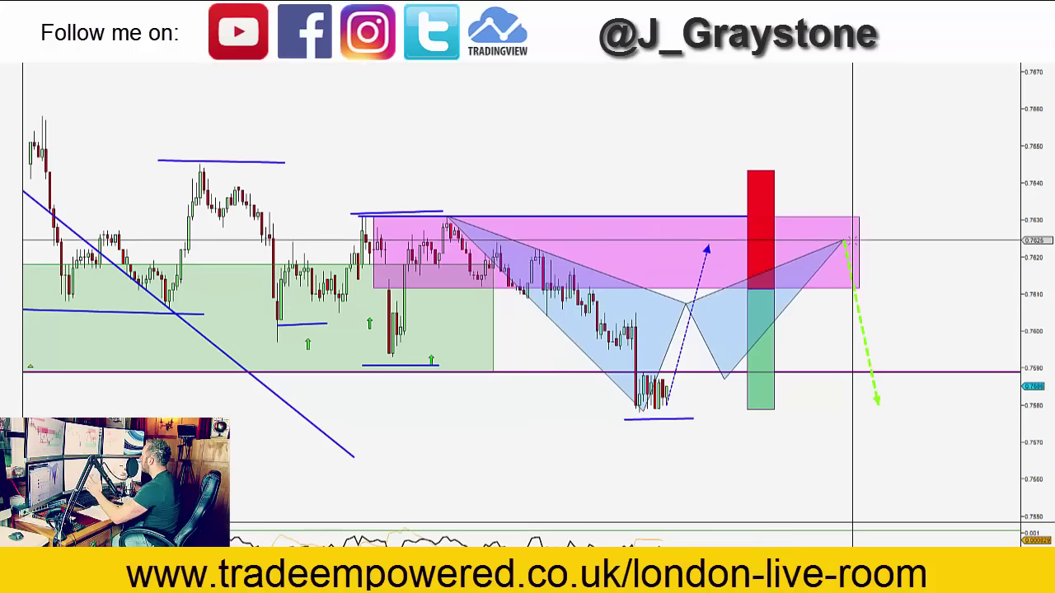
pyautogui.moveTo(803, 448); pyautogui.dragTo(814, 453)
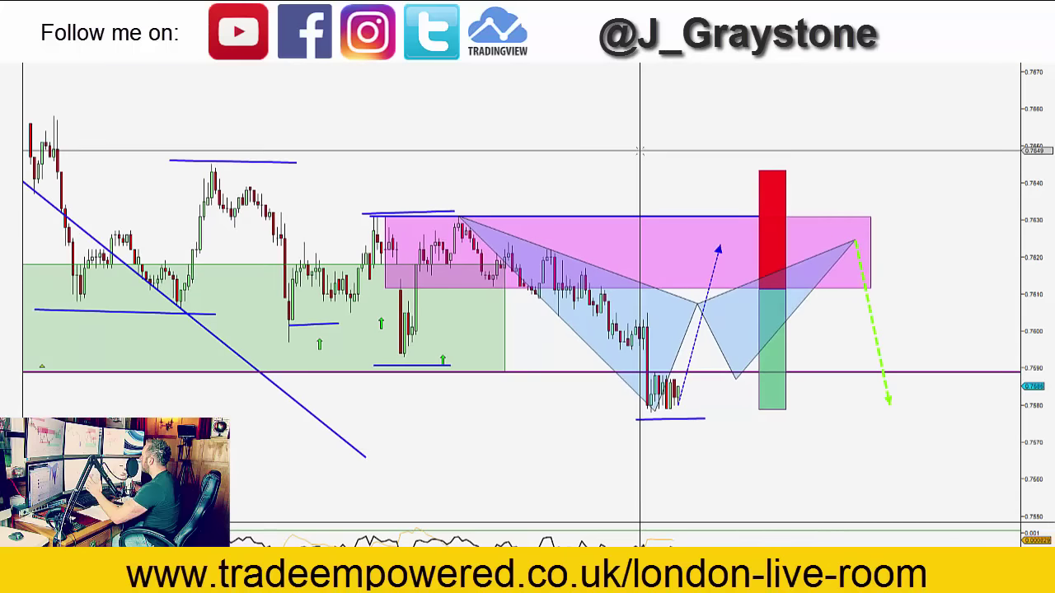
pyautogui.moveTo(639, 151); pyautogui.dragTo(648, 151)
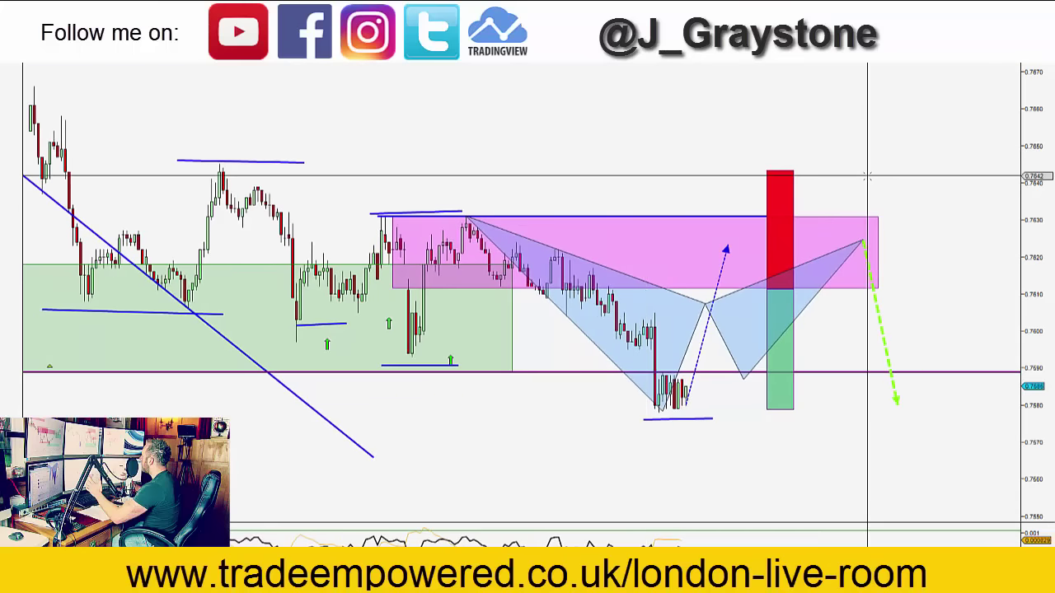
pyautogui.moveTo(651, 247); pyautogui.dragTo(671, 247)
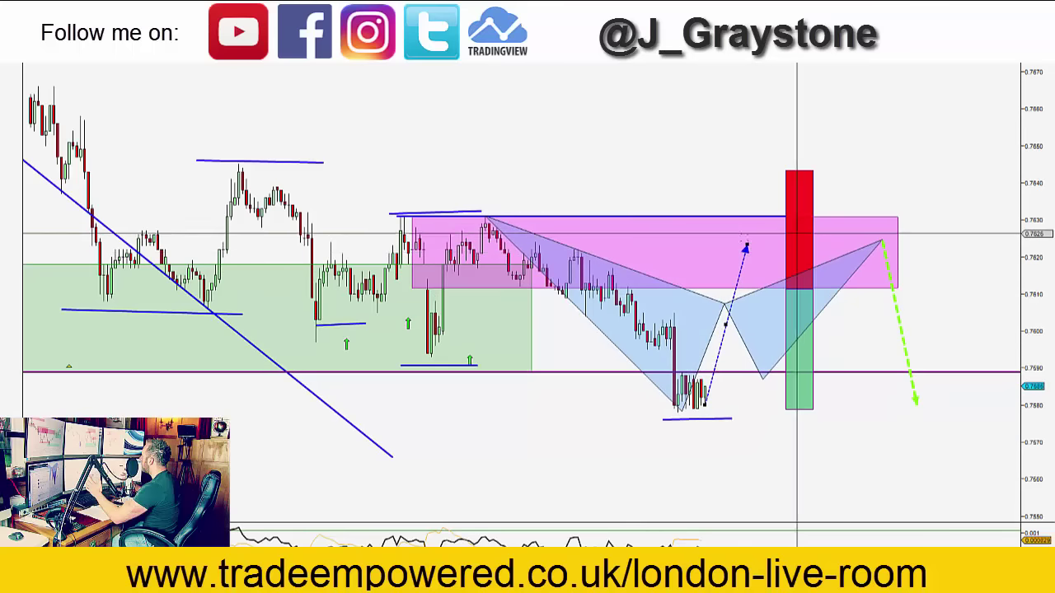
pyautogui.moveTo(731, 183); pyautogui.dragTo(739, 185)
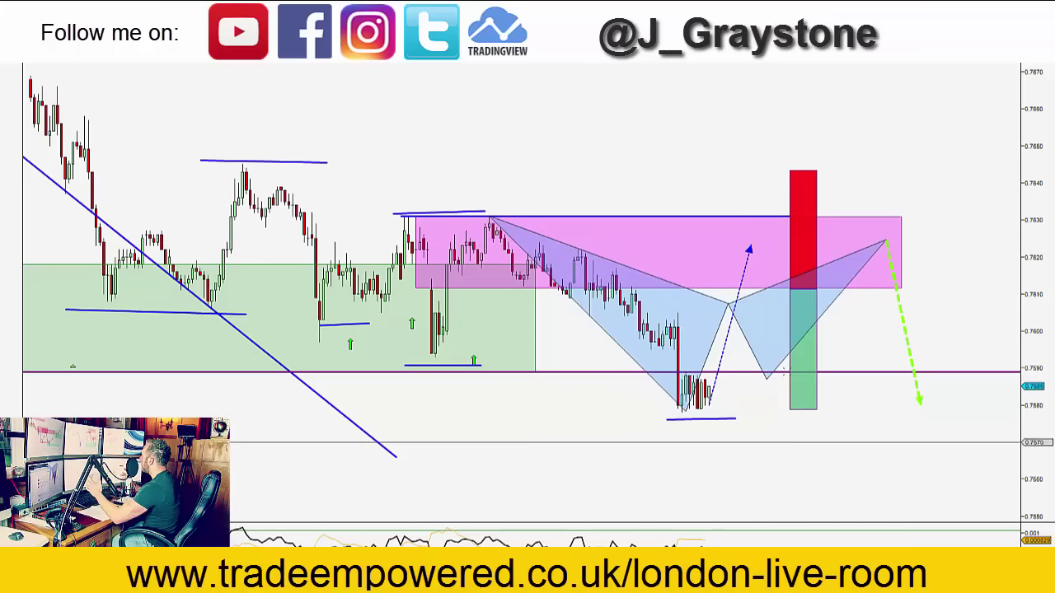
pyautogui.moveTo(722, 177); pyautogui.dragTo(794, 180)
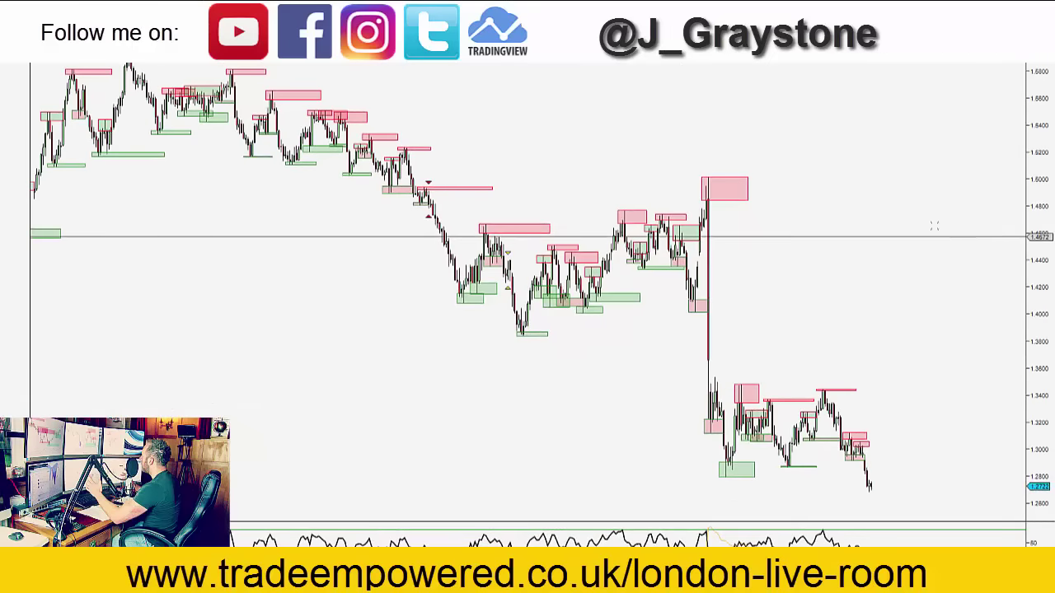
# On the GBPUSD chart, draw a horizontal blue line under the recent swing lows at about 1.28, extending past the latest candles.
pyautogui.moveTo(932, 231); pyautogui.dragTo(877, 225)
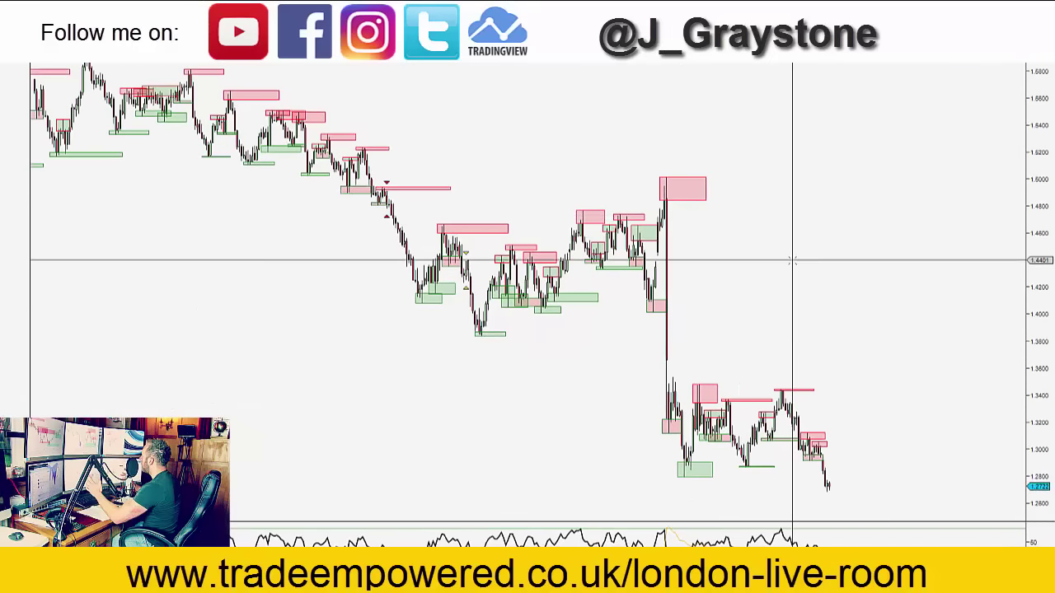
pyautogui.moveTo(792, 260); pyautogui.dragTo(763, 266)
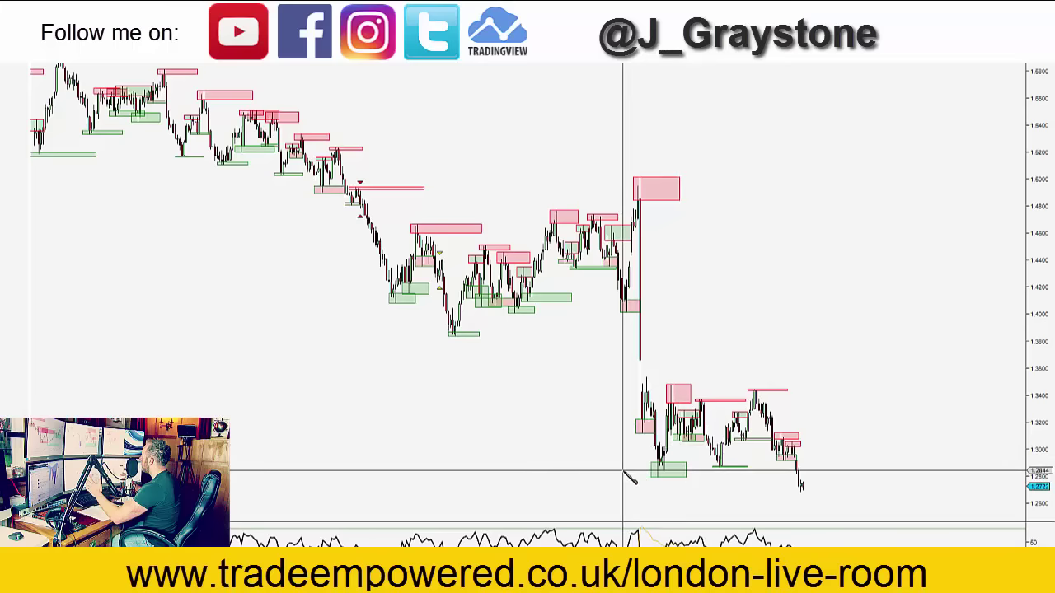
pyautogui.moveTo(716, 478); pyautogui.dragTo(874, 480)
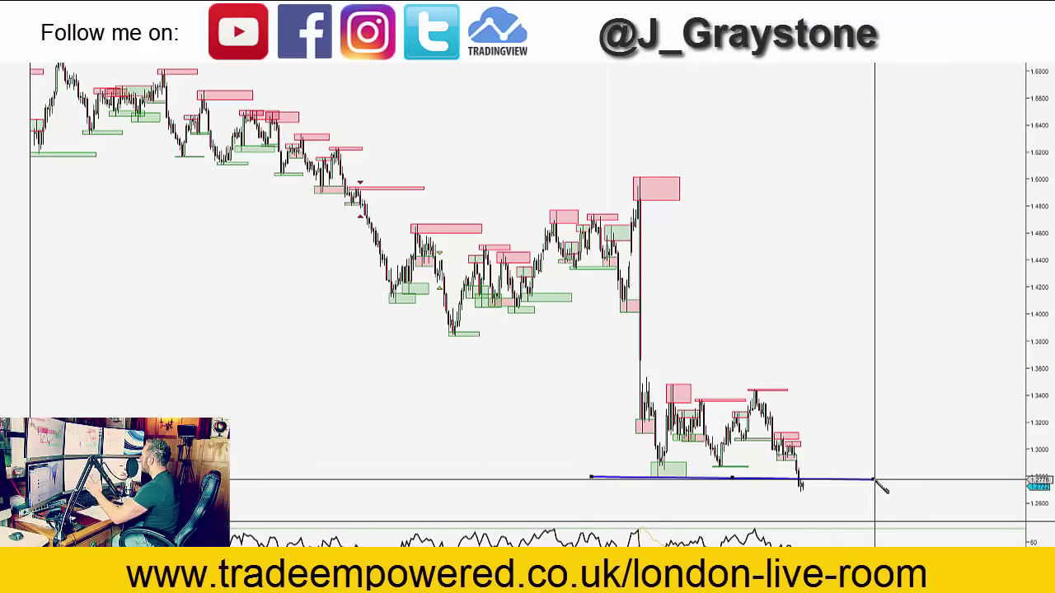
pyautogui.click(875, 477)
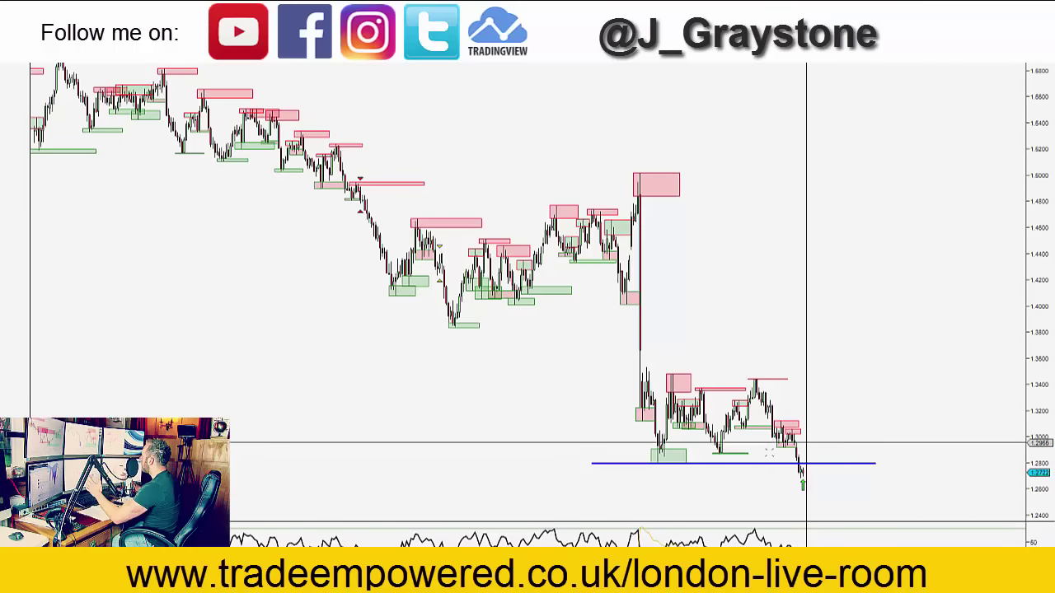
# Switch the GBPUSD chart to a lower timeframe and bring the latest decline into view.
pyautogui.moveTo(850, 405); pyautogui.dragTo(828, 404)
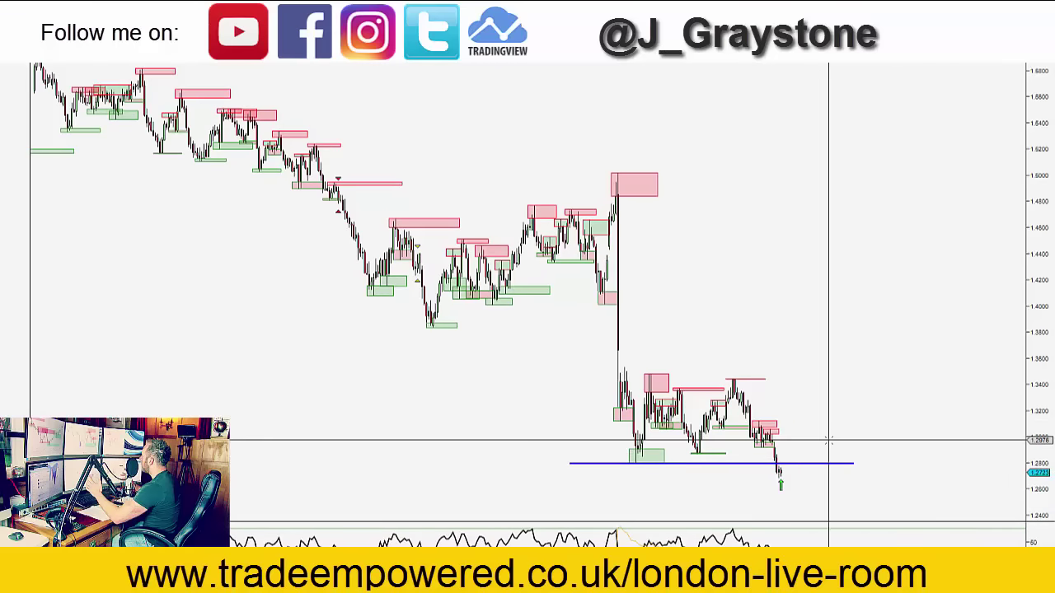
pyautogui.moveTo(829, 440); pyautogui.dragTo(858, 442)
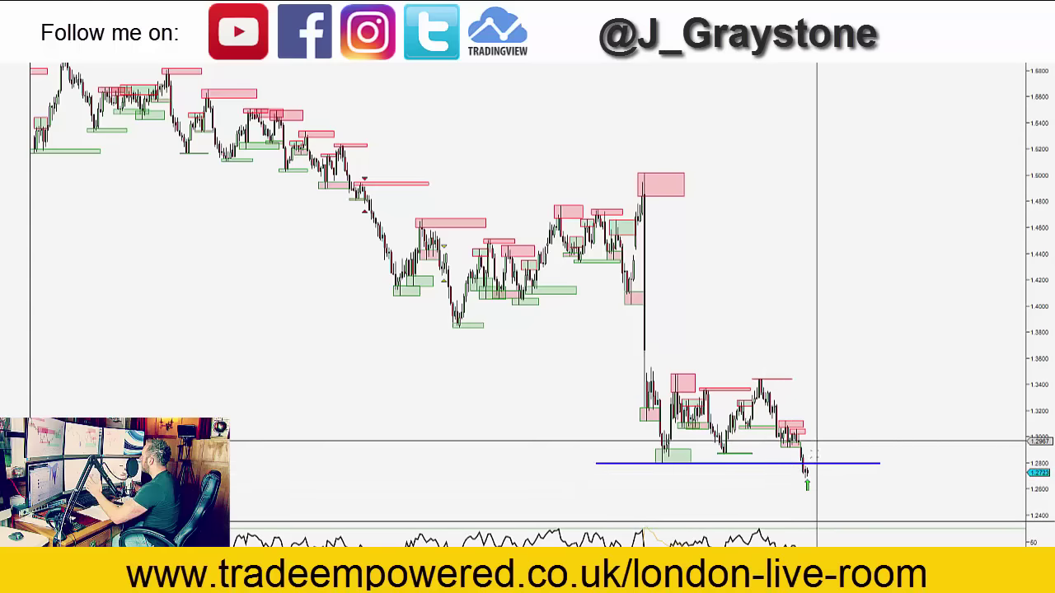
pyautogui.write('0')
pyautogui.press('Return')
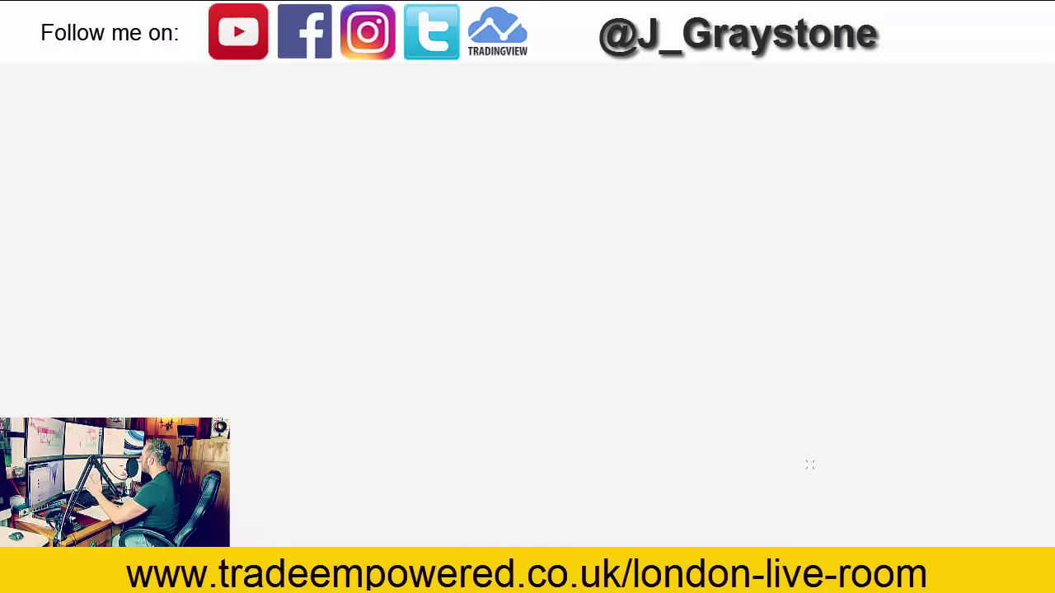
pyautogui.moveTo(747, 346); pyautogui.dragTo(537, 332)
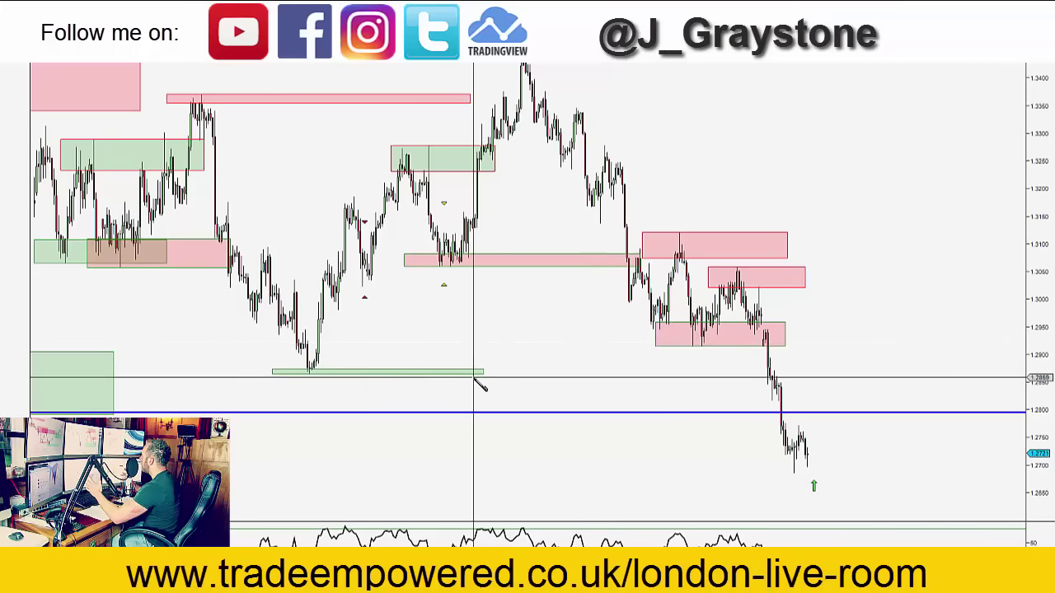
pyautogui.moveTo(265, 349); pyautogui.dragTo(1005, 374)
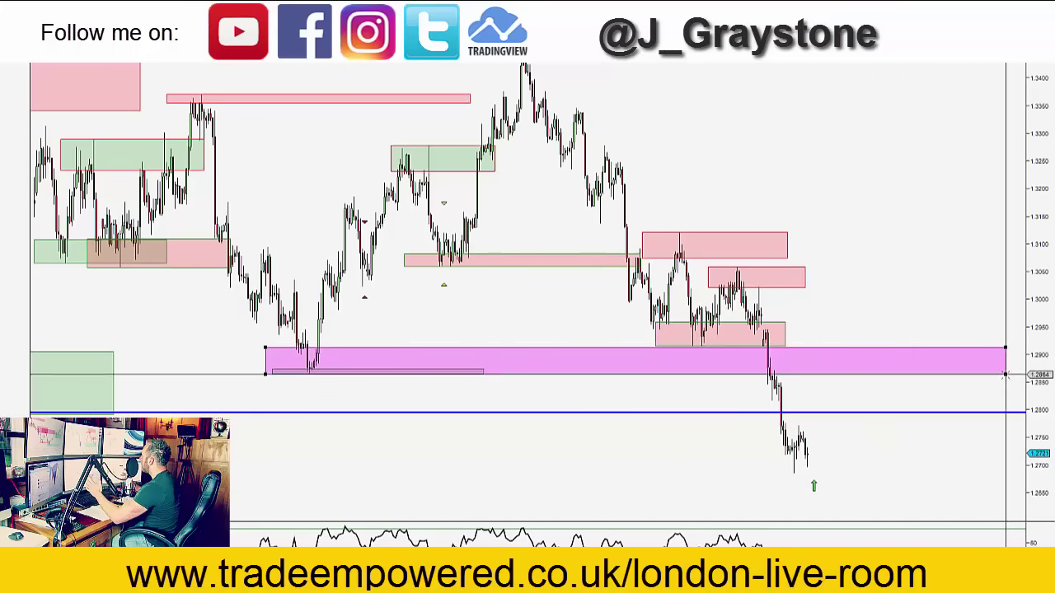
pyautogui.click(804, 457)
pyautogui.press('Escape')
pyautogui.click(883, 349)
pyautogui.press('Delete')
# Switch the GBPUSD chart to the 60-minute timeframe and enlarge the candles of the latest decline.
pyautogui.moveTo(848, 356); pyautogui.dragTo(851, 385)
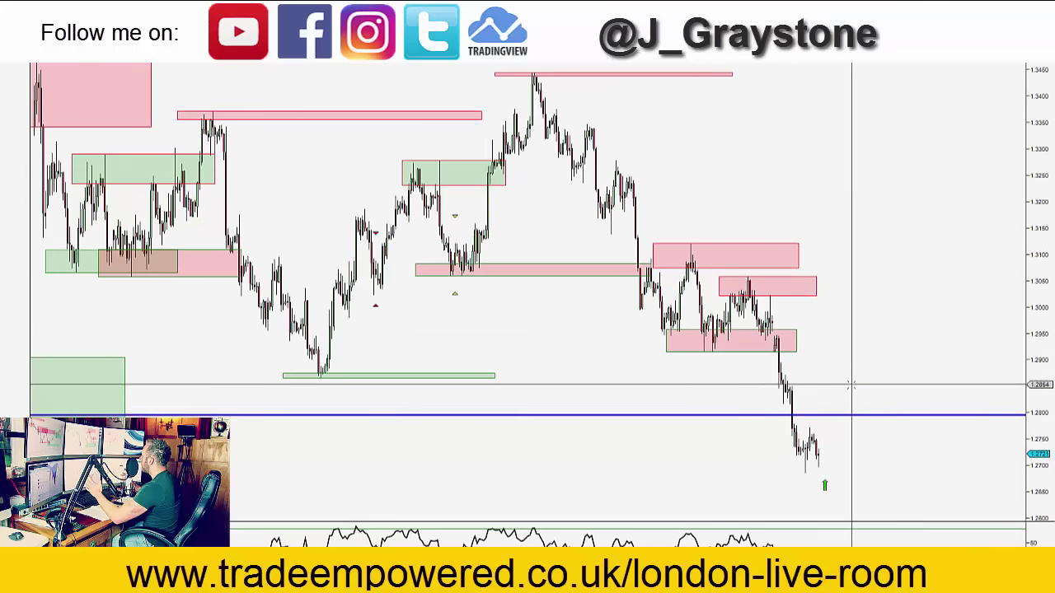
pyautogui.write('60')
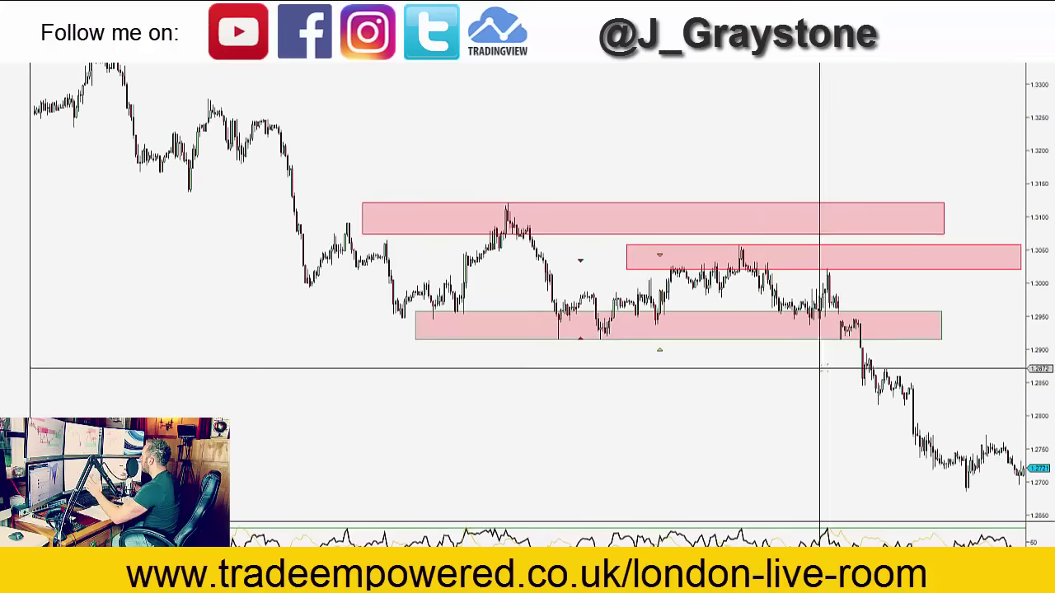
pyautogui.moveTo(917, 285); pyautogui.dragTo(706, 262)
pyautogui.scroll(3, 707, 262)
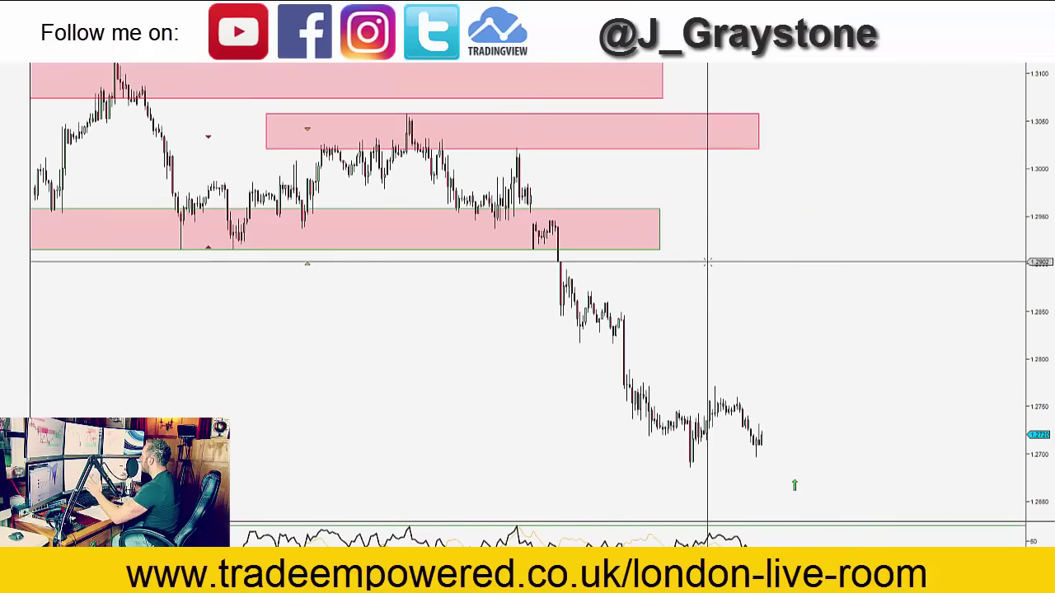
pyautogui.moveTo(571, 273); pyautogui.dragTo(692, 282)
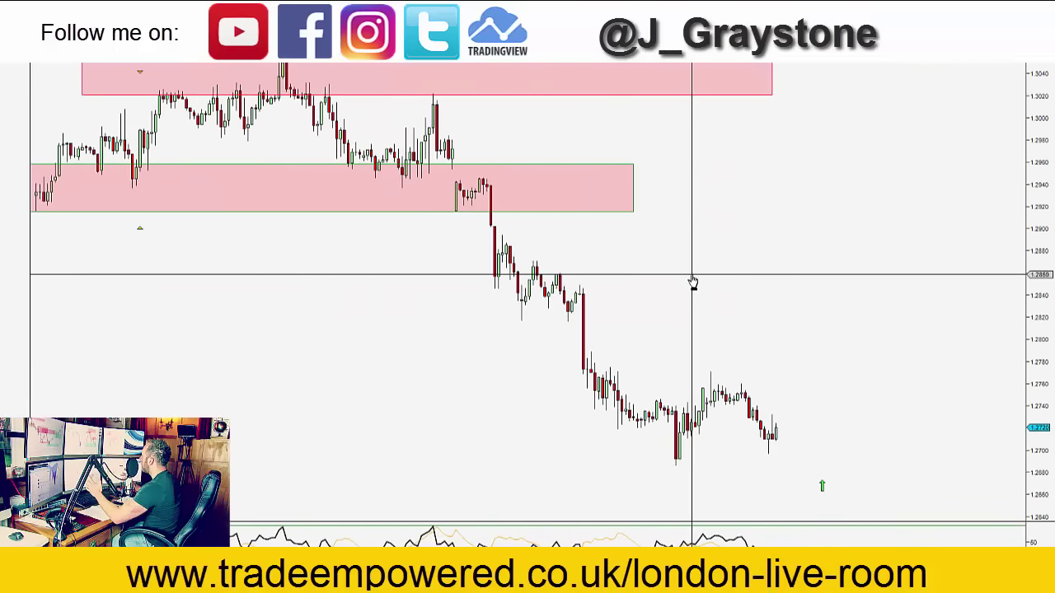
pyautogui.moveTo(781, 282); pyautogui.dragTo(758, 285)
# Bound the consolidation within the drop with two falling lines, trace the steep legs around it, and extend a line at about 1.283.
pyautogui.moveTo(478, 237)
pyautogui.mouseDown()
pyautogui.moveTo(594, 299)
pyautogui.moveTo(571, 295)
pyautogui.mouseUp()
pyautogui.moveTo(464, 280)
pyautogui.mouseDown()
pyautogui.moveTo(483, 300)
pyautogui.moveTo(557, 325)
pyautogui.mouseUp()
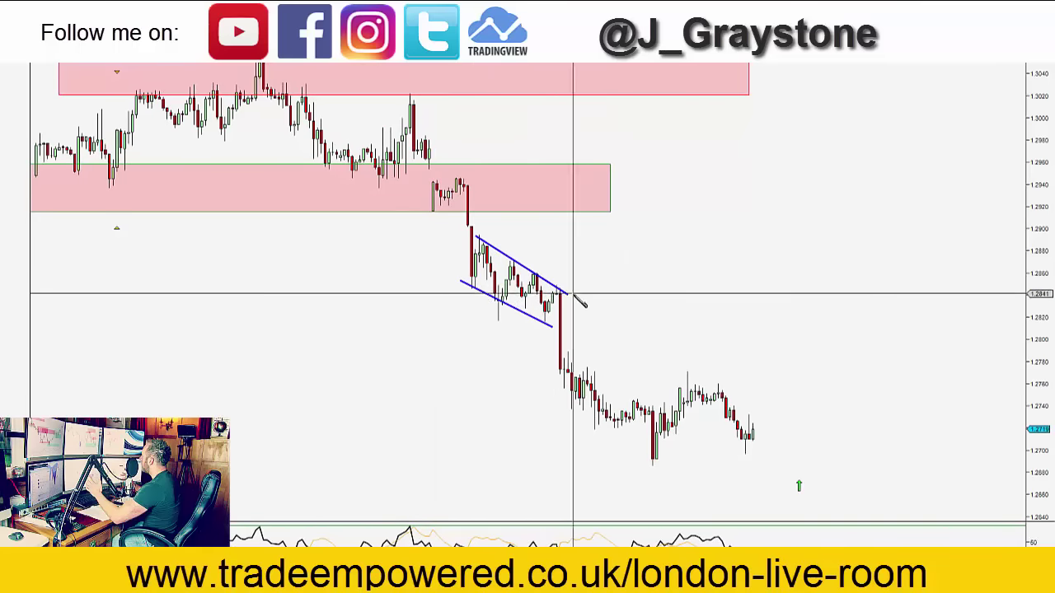
pyautogui.moveTo(461, 176); pyautogui.dragTo(481, 285)
pyautogui.moveTo(560, 295); pyautogui.dragTo(583, 396)
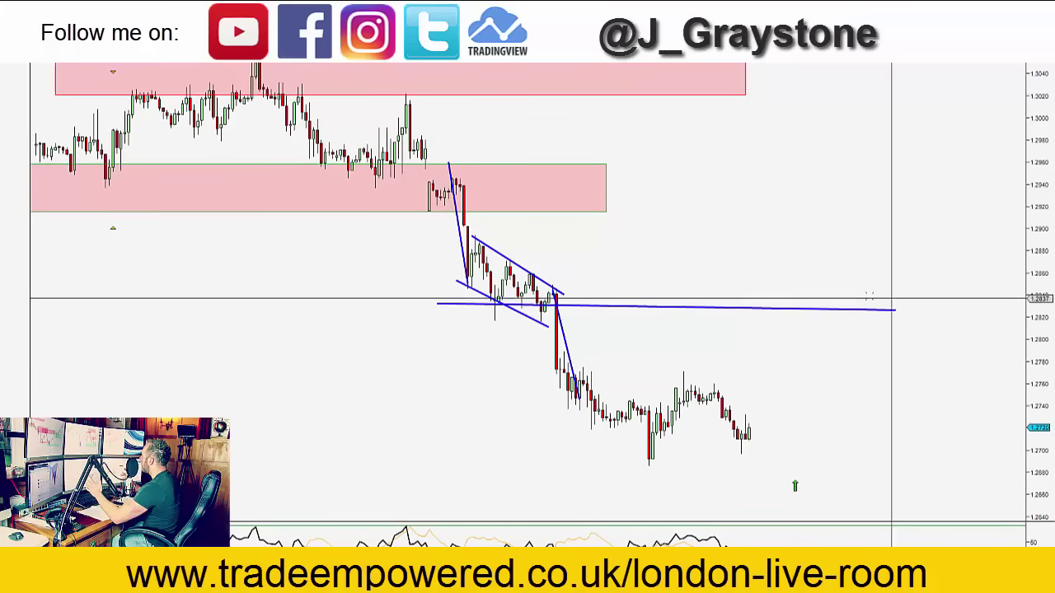
# Draw a magenta rectangle from the end of the falling consolidation past the latest price, spanning about 1.2817 to 1.2846.
pyautogui.moveTo(890, 301); pyautogui.dragTo(798, 285)
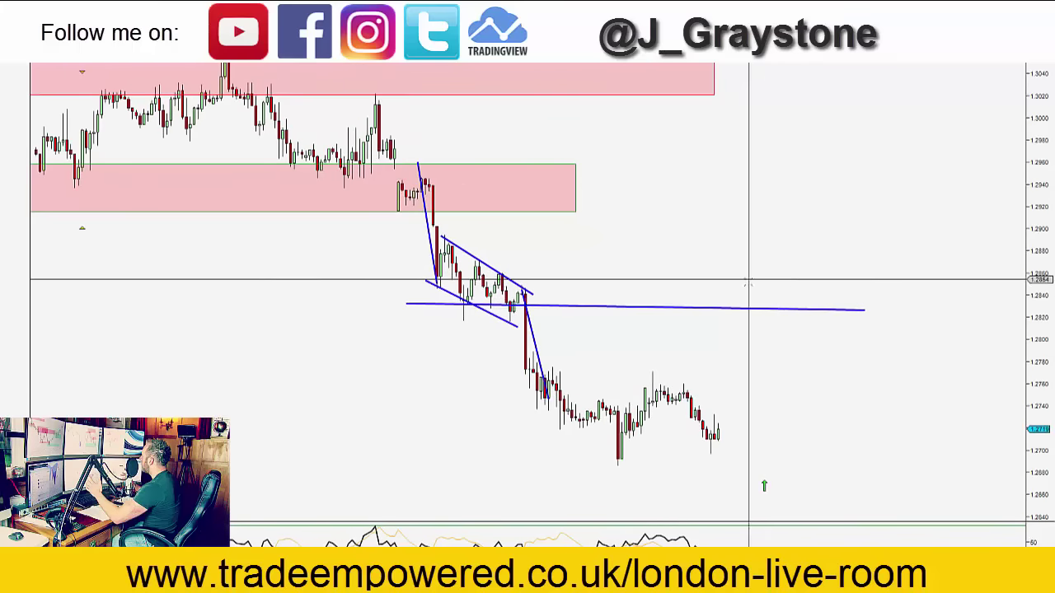
pyautogui.moveTo(766, 332); pyautogui.dragTo(715, 354)
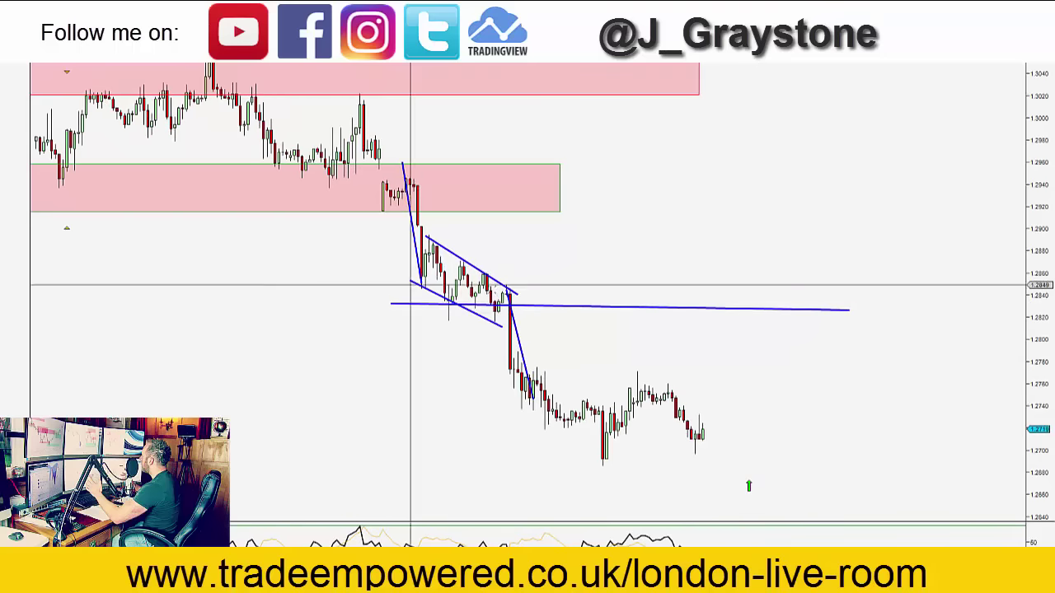
pyautogui.moveTo(498, 288); pyautogui.dragTo(852, 320)
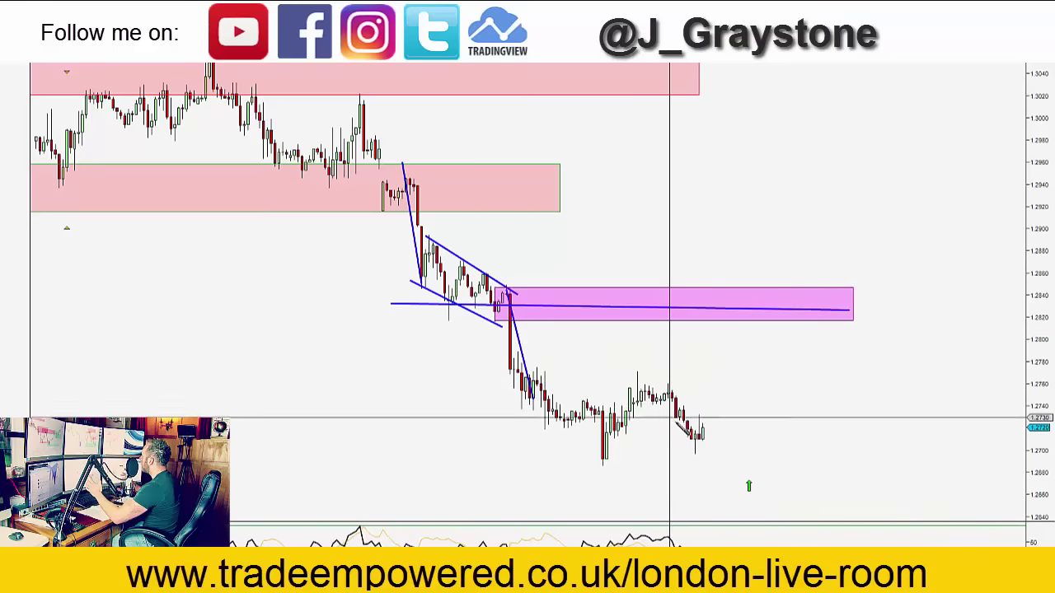
# Draw a Fibonacci extension from the latest swing low to the preceding swing high and keep only its 161.8% level displayed.
pyautogui.moveTo(690, 453)
pyautogui.mouseDown()
pyautogui.moveTo(643, 384)
pyautogui.moveTo(617, 367)
pyautogui.mouseUp()
pyautogui.press('Escape')
pyautogui.moveTo(688, 453); pyautogui.dragTo(612, 370)
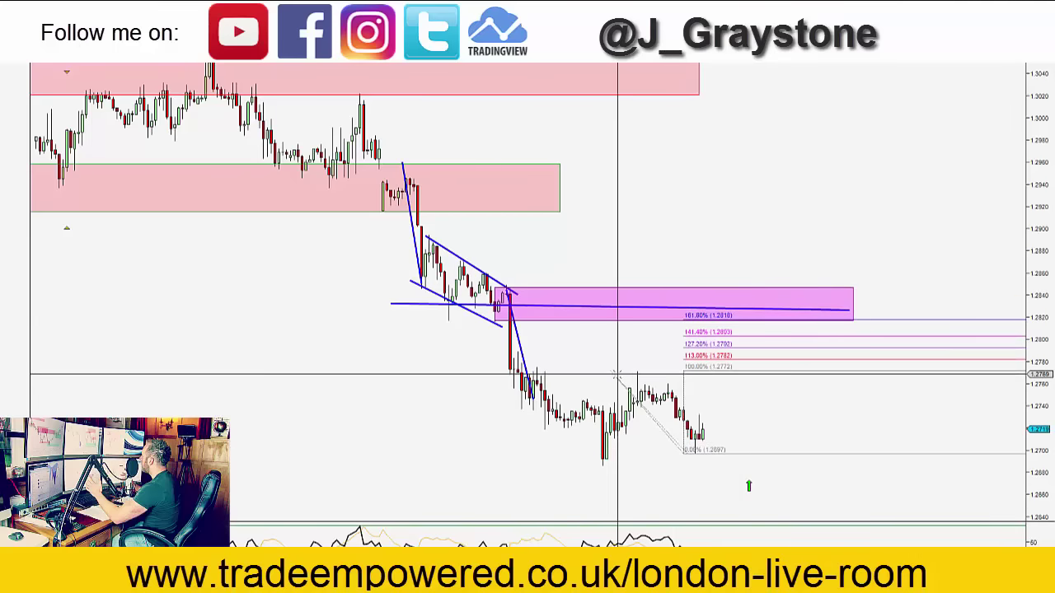
pyautogui.doubleClick(502, 368)
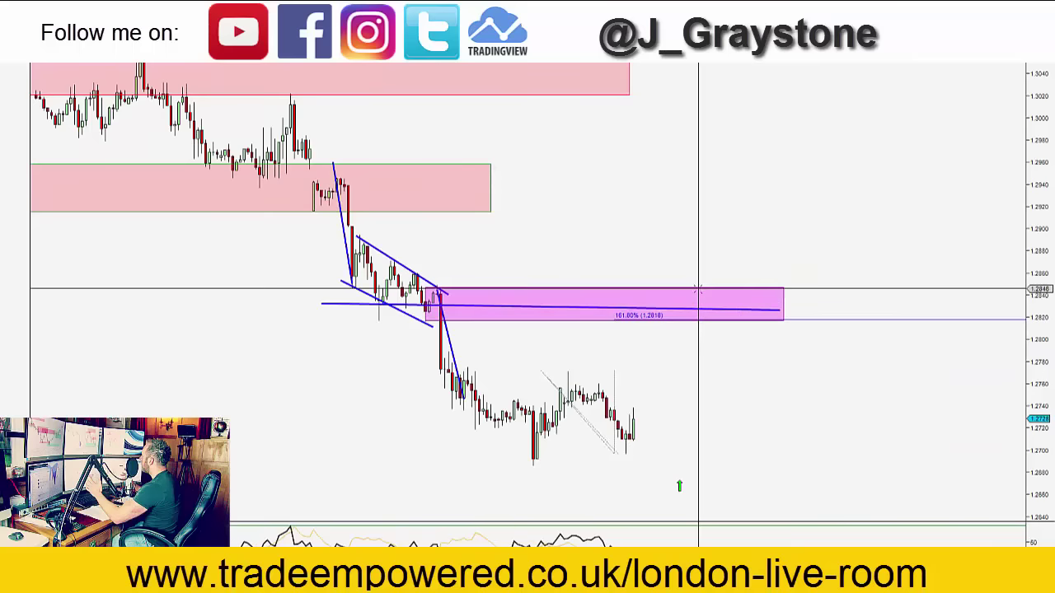
# Draw a Fibonacci retracement from the lowest swing low to the 161.8% extension and a narrow rectangle from its 61.8% level to the magenta zone.
pyautogui.moveTo(676, 238); pyautogui.dragTo(664, 242)
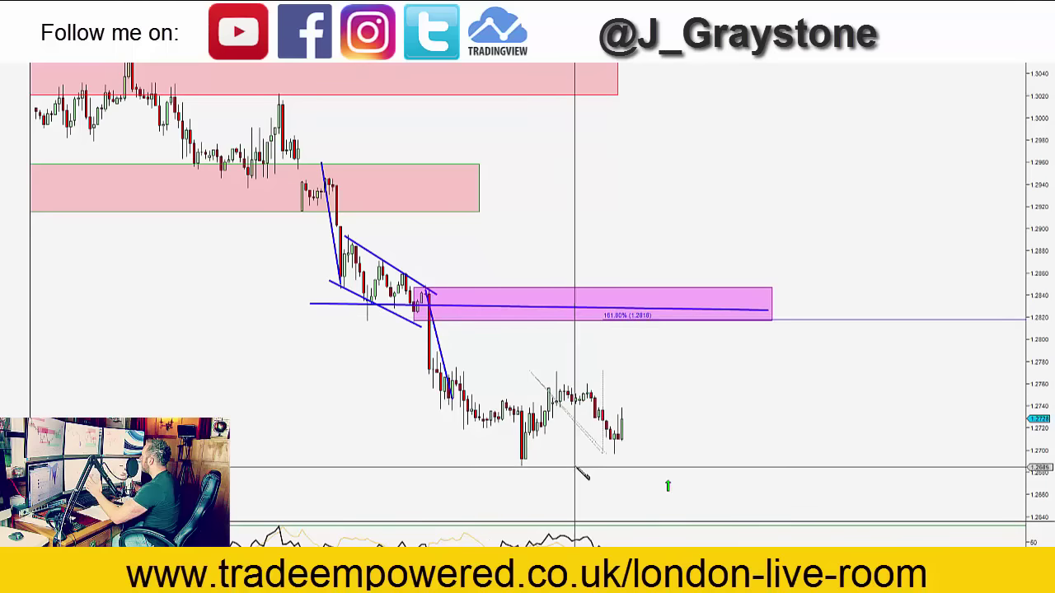
pyautogui.moveTo(572, 466); pyautogui.dragTo(787, 320)
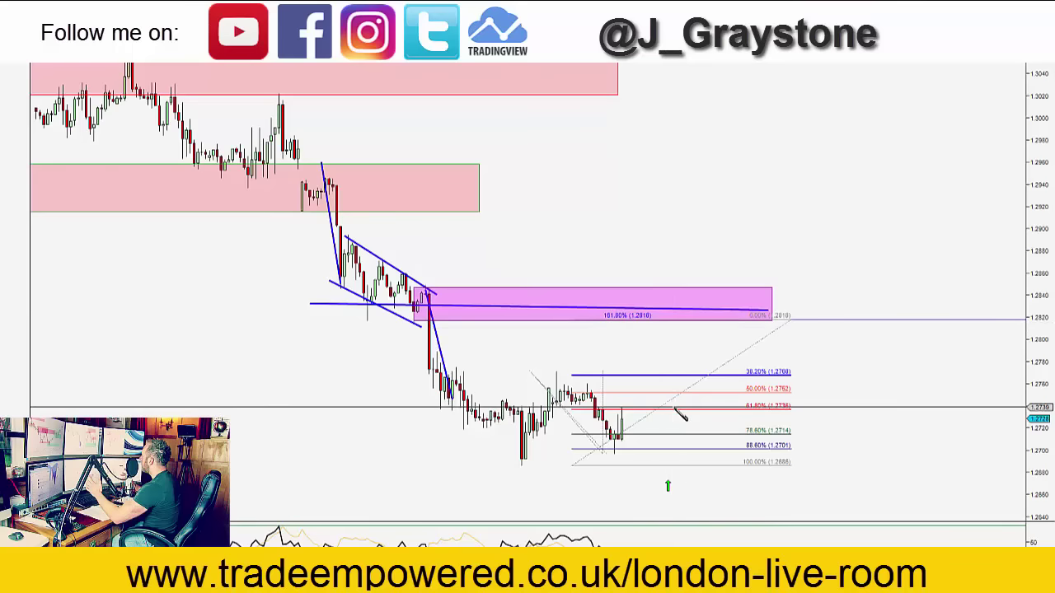
pyautogui.moveTo(674, 409); pyautogui.dragTo(702, 321)
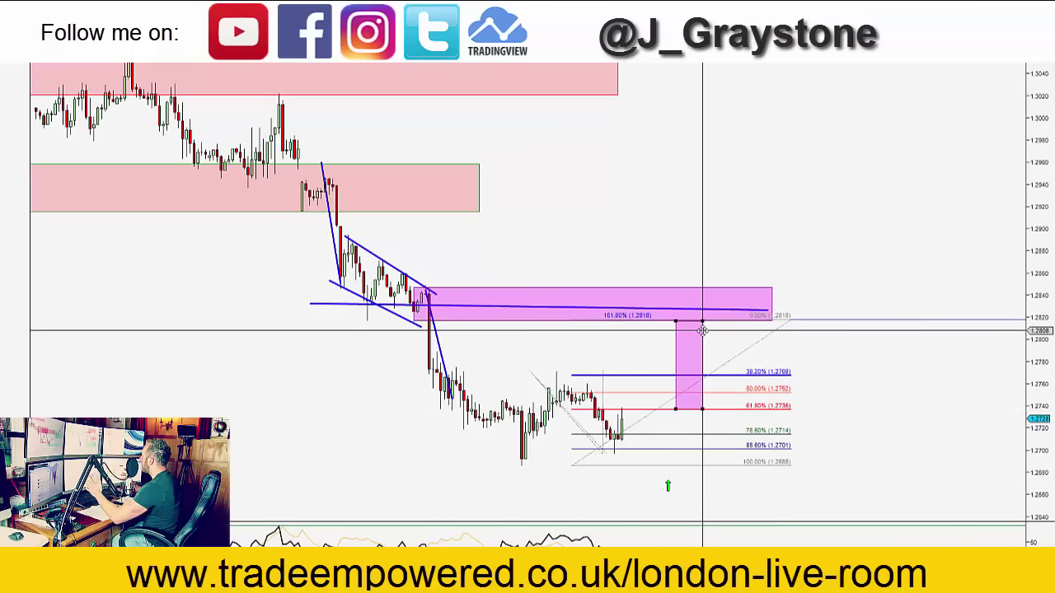
# Fill the narrow rectangle between the 61.8% retracement level and the magenta zone with MediumSpringGreen at a higher opacity.
pyautogui.doubleClick(702, 330)
pyautogui.click(598, 314)
pyautogui.scroll(-2, 556, 387)
pyautogui.click(552, 393)
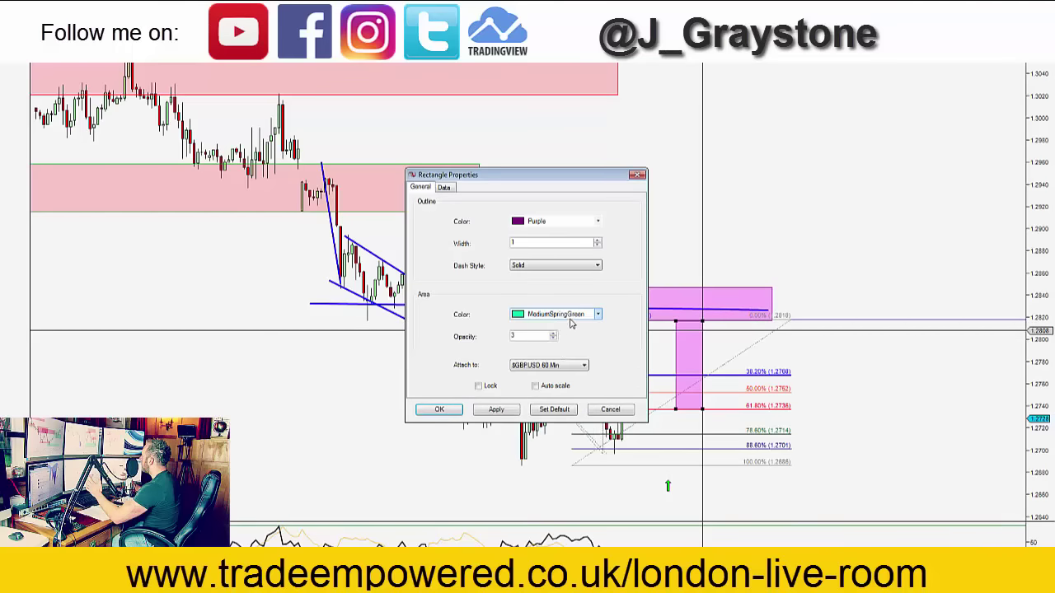
pyautogui.click(439, 410)
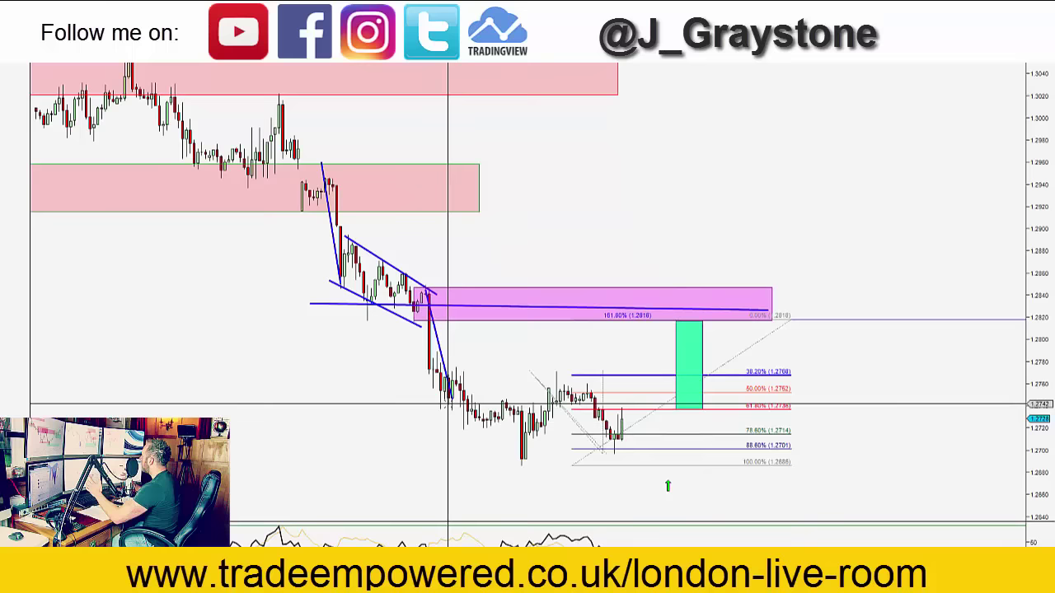
# Add a rectangle directly beneath the green box down to about 1.2692 and fill it with MediumSeaGreen at a higher opacity.
pyautogui.moveTo(675, 409); pyautogui.dragTo(690, 458)
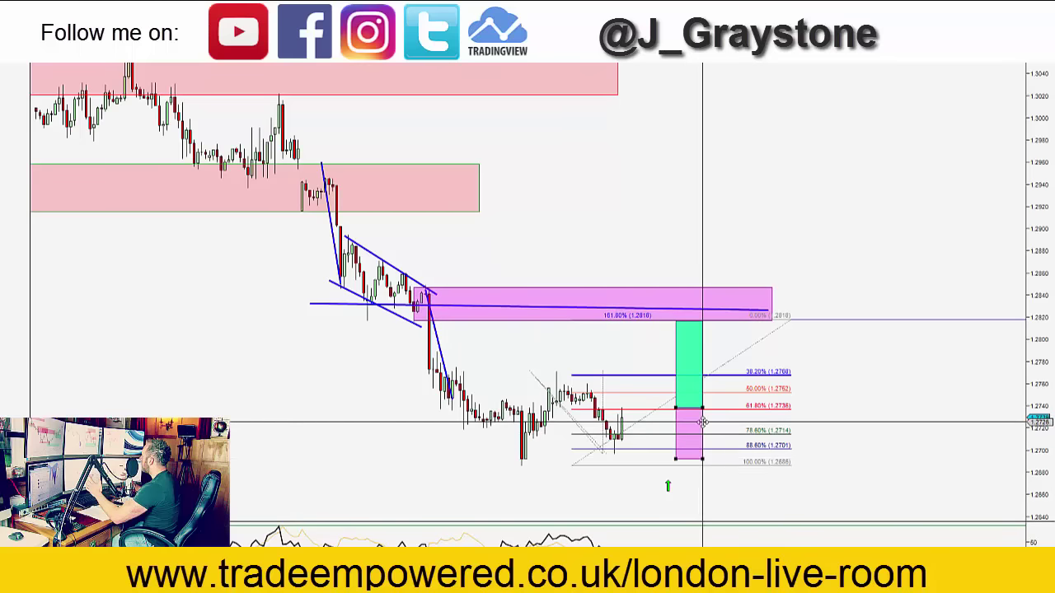
pyautogui.doubleClick(702, 422)
pyautogui.click(556, 316)
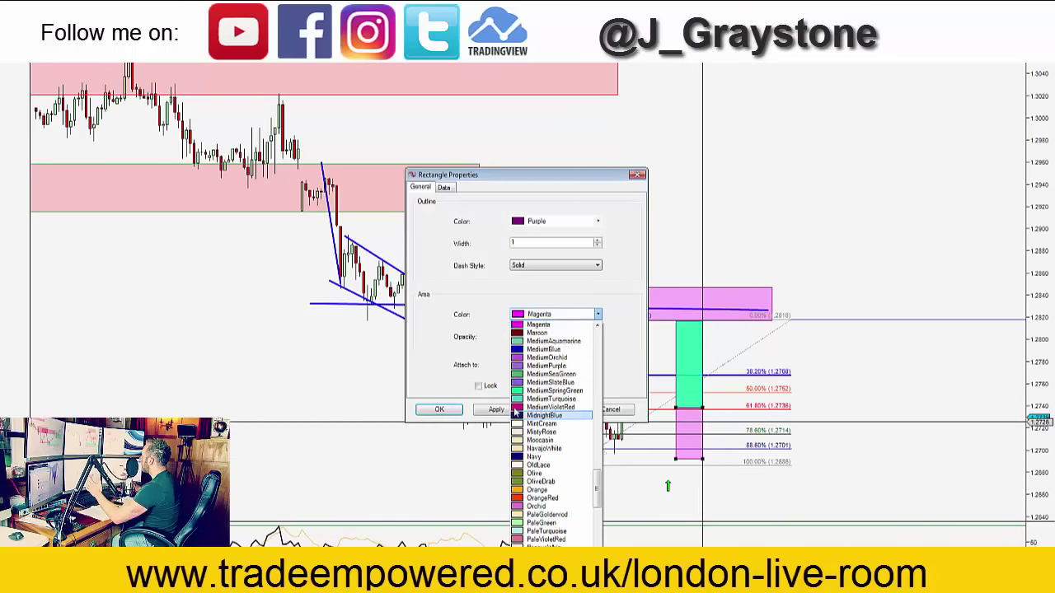
pyautogui.click(548, 374)
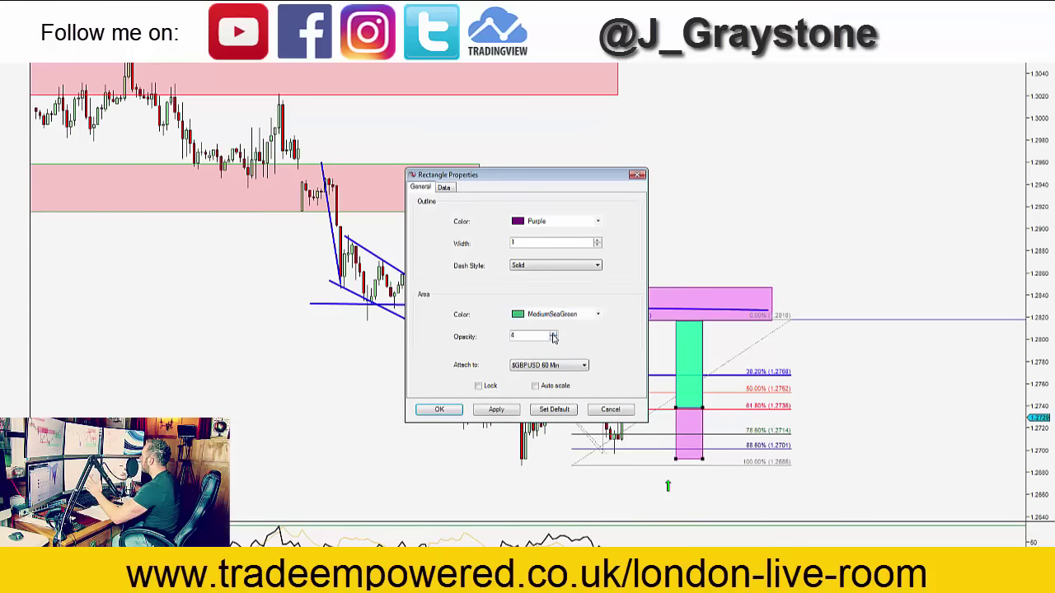
pyautogui.click(452, 409)
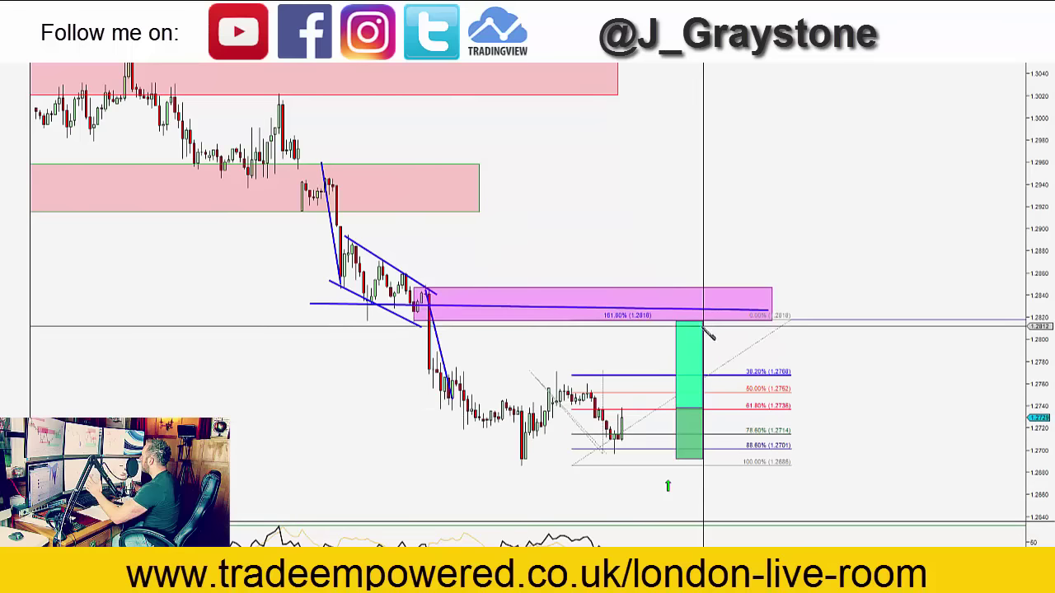
# Draw a Fibonacci retracement across the upper green box and a rectangle above it to about 1.2860, opening its fill colour choices.
pyautogui.moveTo(706, 327); pyautogui.dragTo(772, 385)
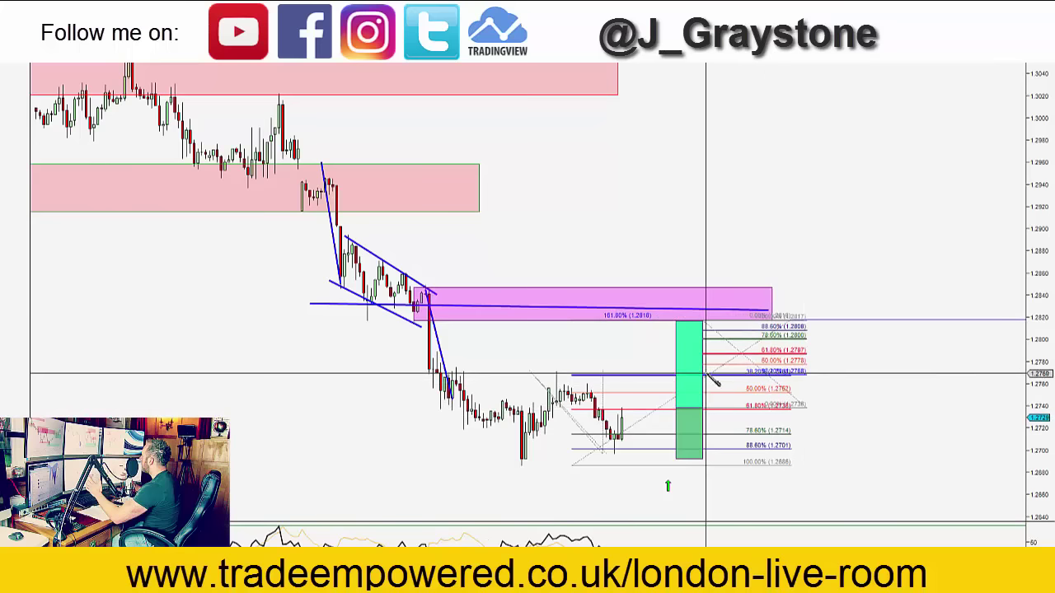
pyautogui.moveTo(718, 364)
pyautogui.mouseDown()
pyautogui.moveTo(736, 410)
pyautogui.moveTo(709, 303)
pyautogui.moveTo(697, 309)
pyautogui.mouseUp()
pyautogui.doubleClick(700, 276)
pyautogui.click(520, 316)
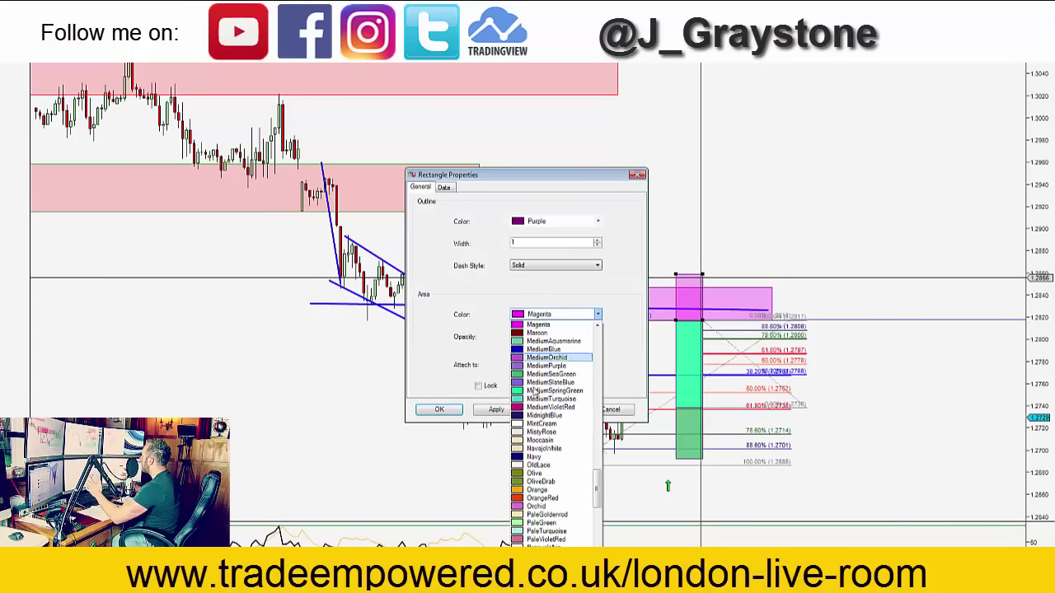
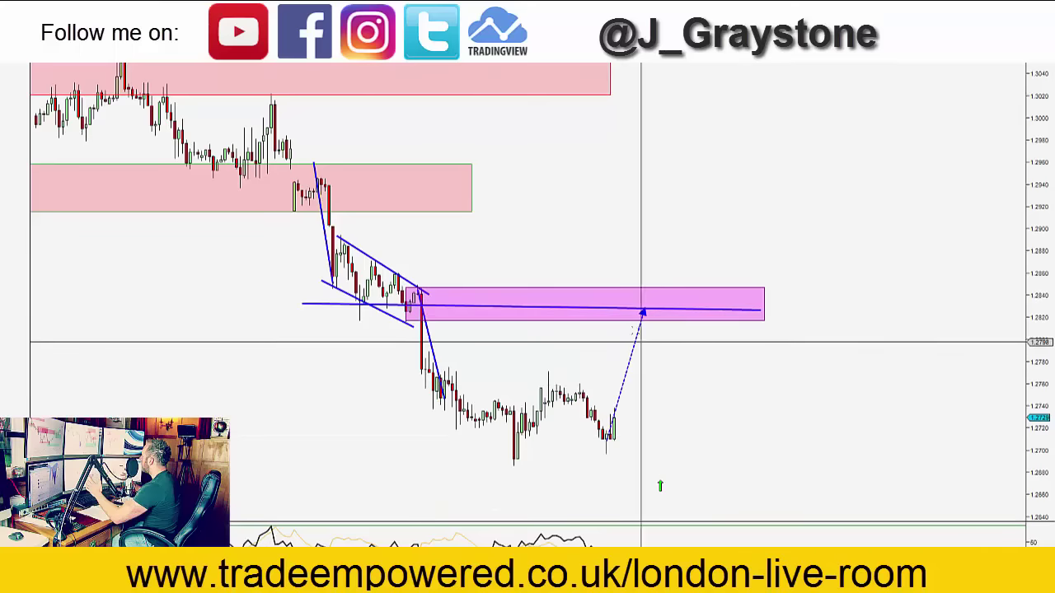
# Trace a small dip from the arrow tip to about 1.2805 and back into the magenta zone, ending with a dashed arrow down to about 1.2735.
pyautogui.moveTo(642, 305); pyautogui.dragTo(659, 332)
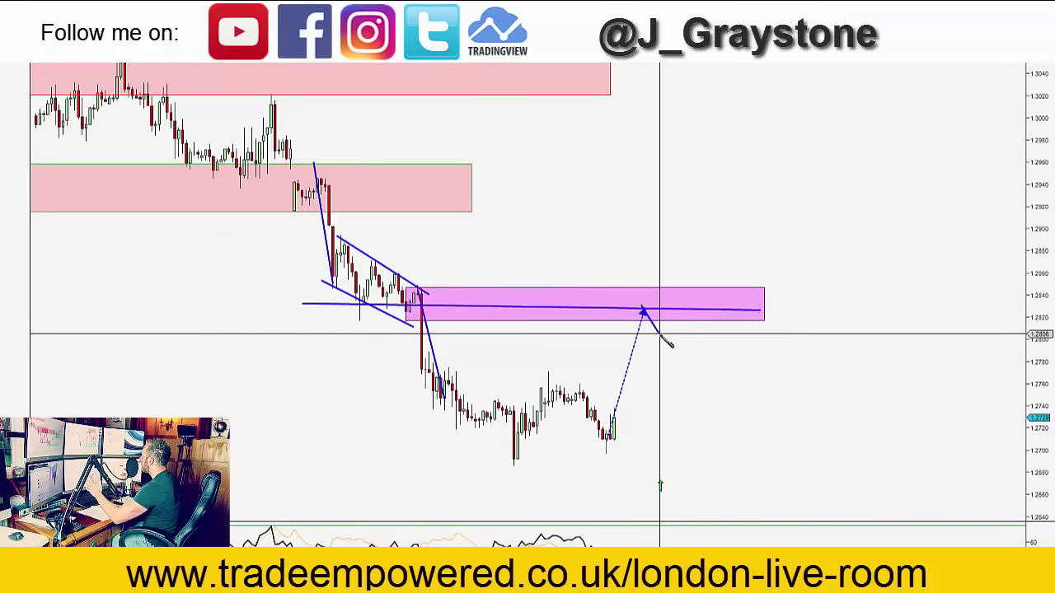
pyautogui.click(660, 333)
pyautogui.click(682, 308)
pyautogui.moveTo(634, 233)
pyautogui.mouseDown()
pyautogui.moveTo(673, 231)
pyautogui.moveTo(618, 233)
pyautogui.mouseUp()
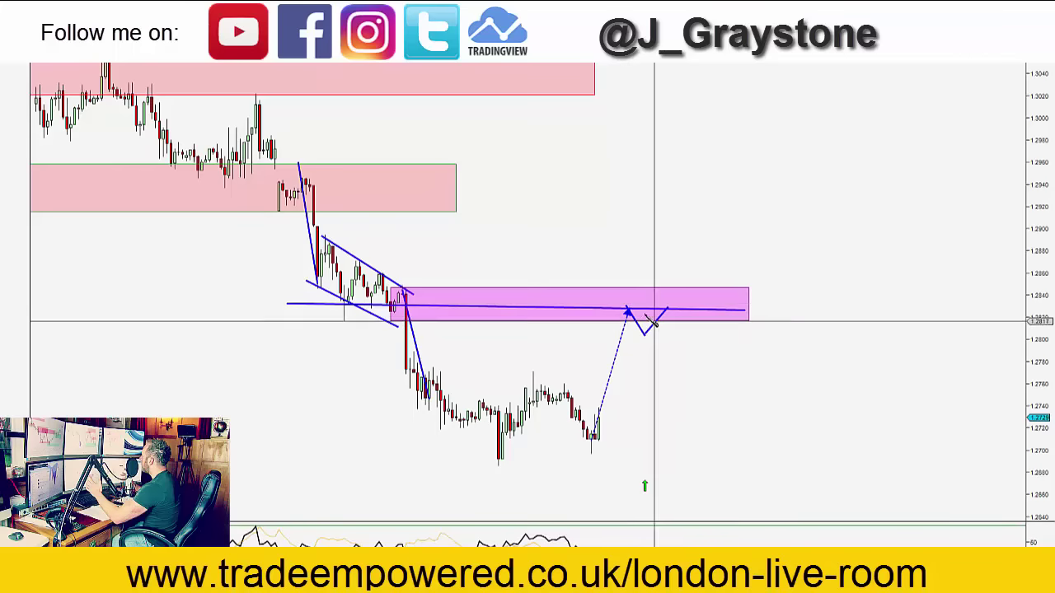
pyautogui.moveTo(666, 309); pyautogui.dragTo(737, 412)
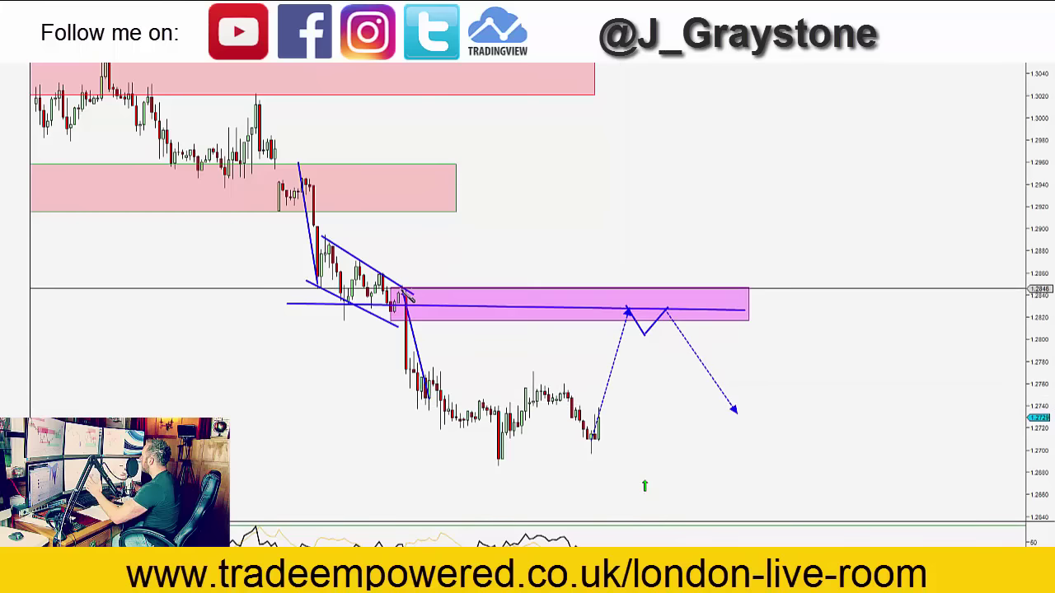
# Measure the last drop with a Fibonacci retracement and compare the 15-minute chart with the 60-minute chart.
pyautogui.moveTo(390, 283)
pyautogui.mouseDown()
pyautogui.moveTo(624, 417)
pyautogui.moveTo(730, 464)
pyautogui.mouseUp()
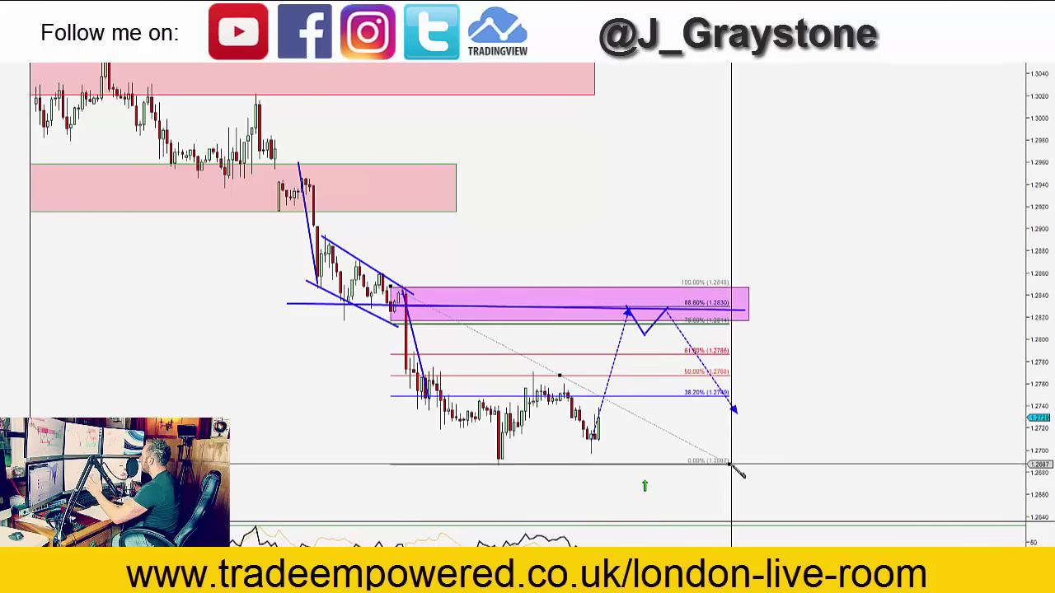
pyautogui.press('Escape')
pyautogui.write('15')
pyautogui.press('Return')
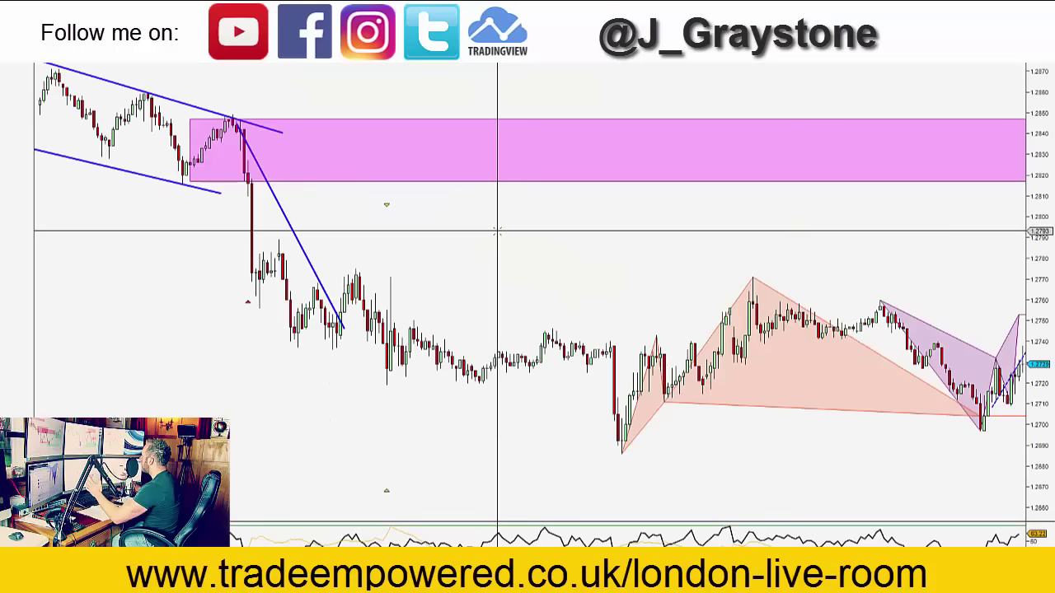
pyautogui.moveTo(871, 242)
pyautogui.mouseDown()
pyautogui.moveTo(645, 234)
pyautogui.moveTo(738, 246)
pyautogui.mouseUp()
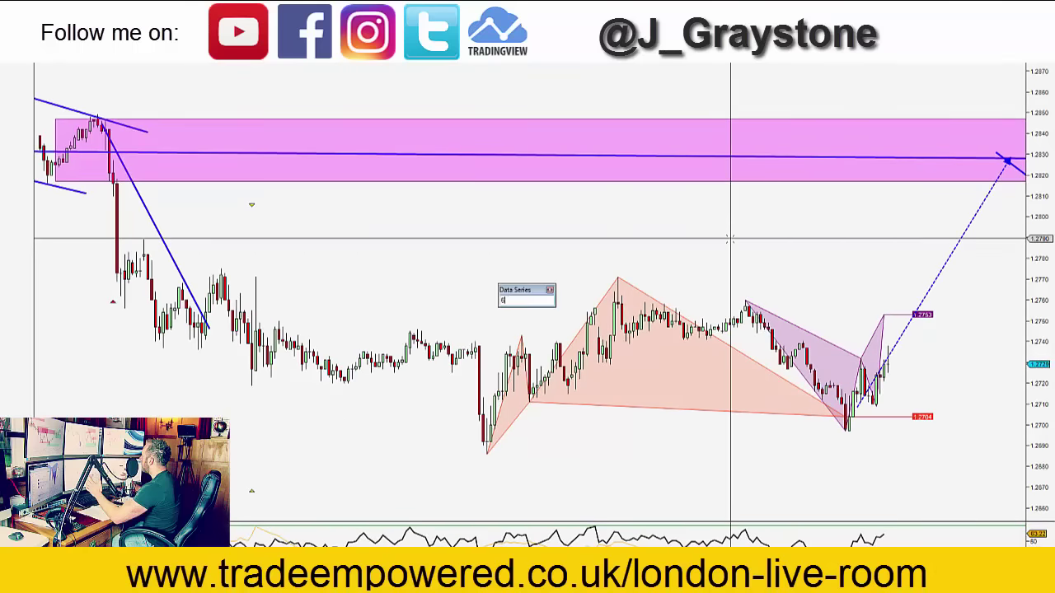
pyautogui.write('0')
pyautogui.press('Return')
# Draw a blue harmonic pattern from the drop's start through the swing low, rebound high and latest low, up to about 1.2826.
pyautogui.moveTo(540, 261); pyautogui.dragTo(561, 270)
pyautogui.click(375, 290)
pyautogui.click(471, 464)
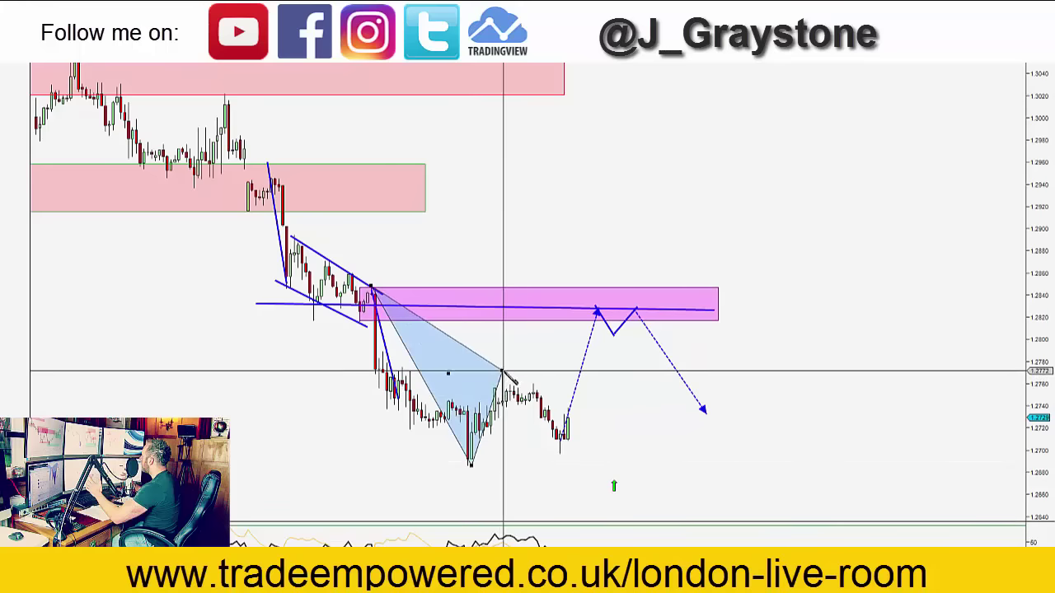
pyautogui.click(503, 372)
pyautogui.click(560, 452)
pyautogui.click(596, 311)
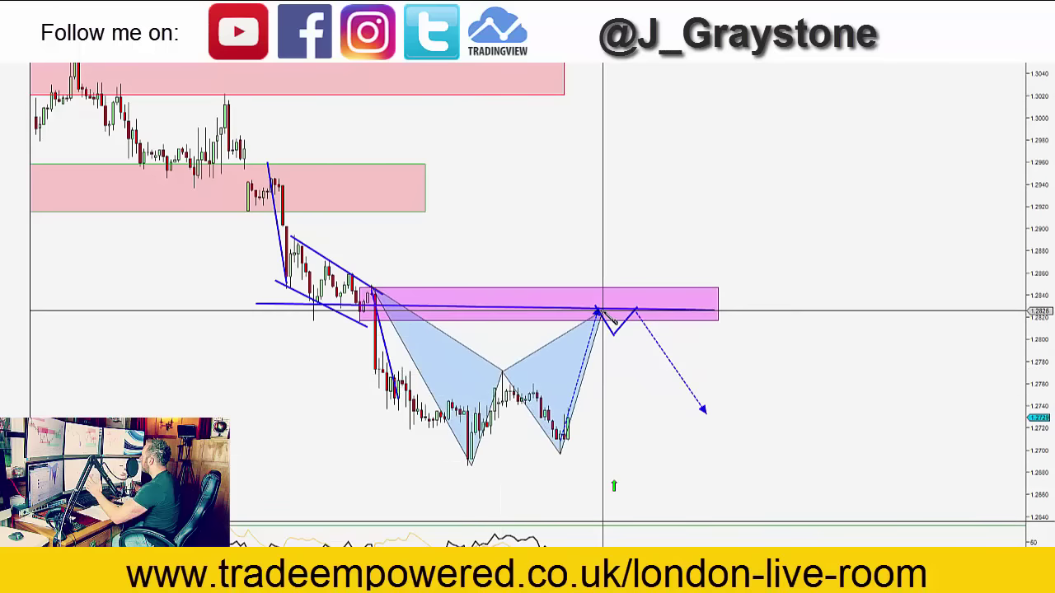
# Draw a Fibonacci retracement from the drop's start to the lowest swing low and raise the harmonic pattern's final point to its 88.6% level.
pyautogui.moveTo(352, 281); pyautogui.dragTo(652, 402)
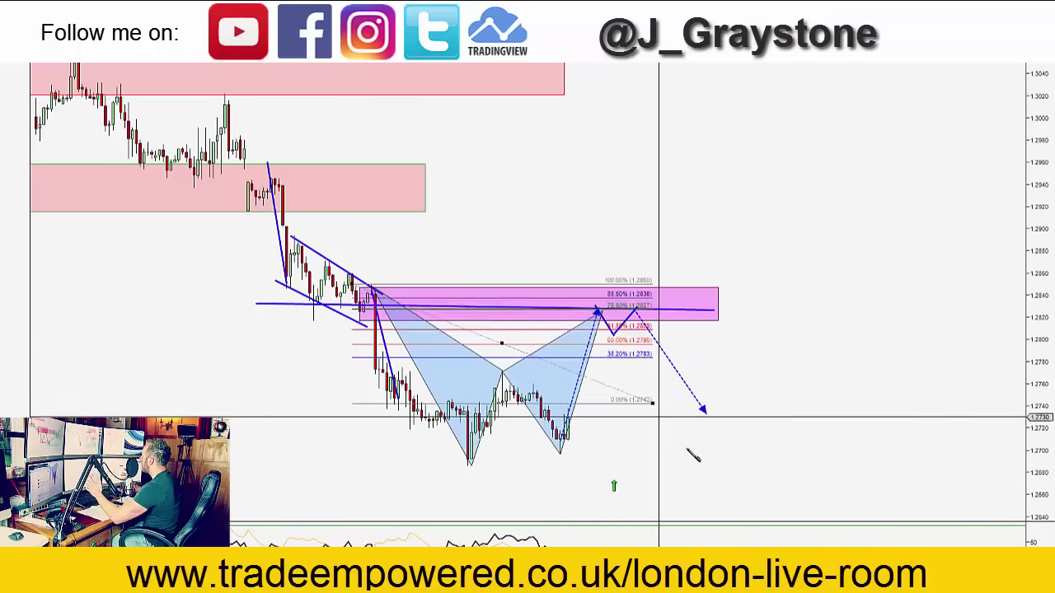
pyautogui.moveTo(688, 449); pyautogui.dragTo(763, 467)
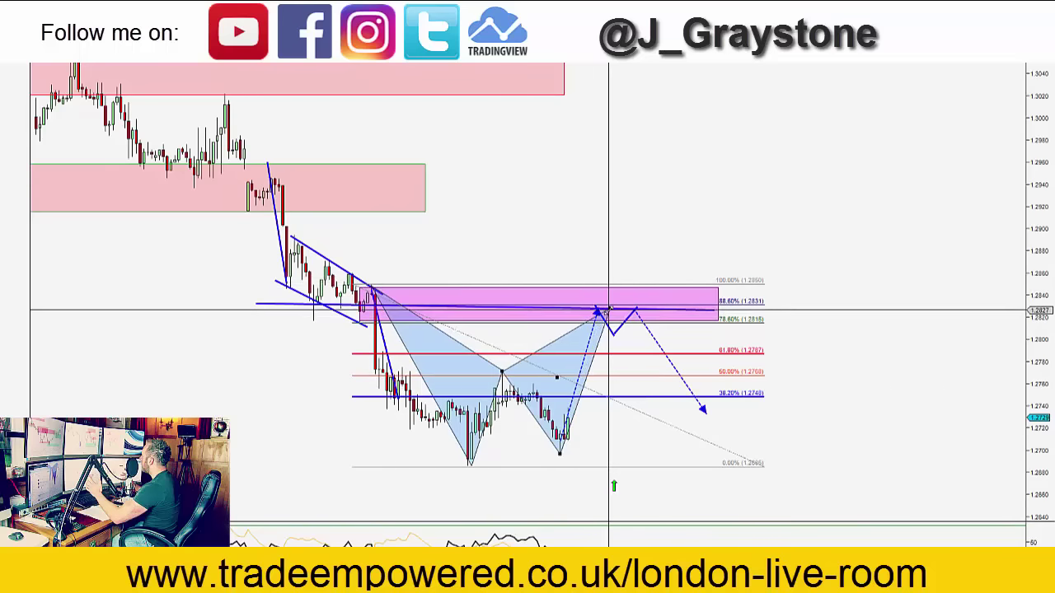
pyautogui.moveTo(608, 310); pyautogui.dragTo(617, 305)
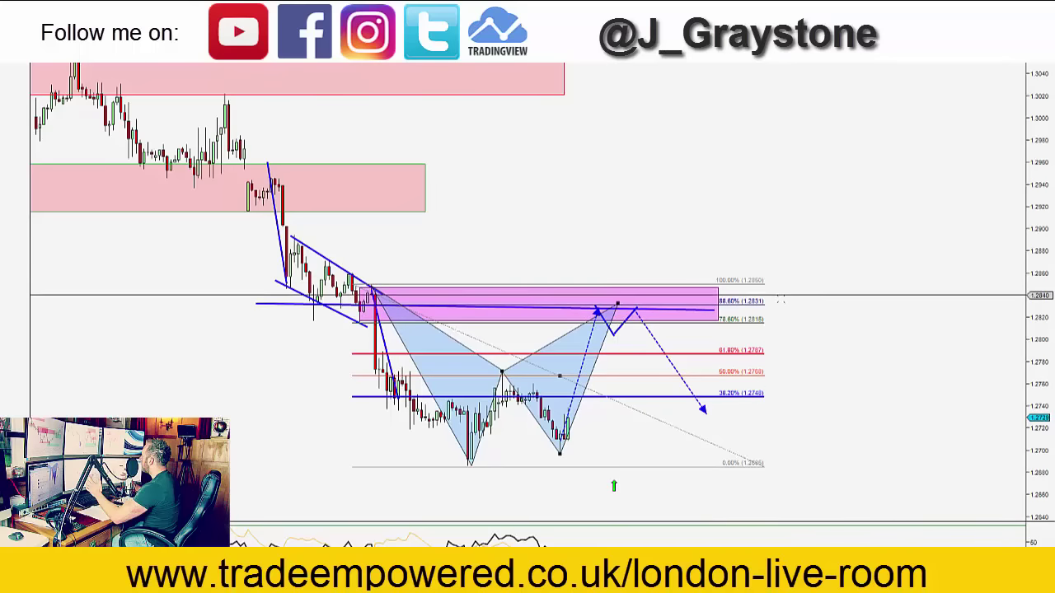
pyautogui.moveTo(506, 222); pyautogui.dragTo(553, 224)
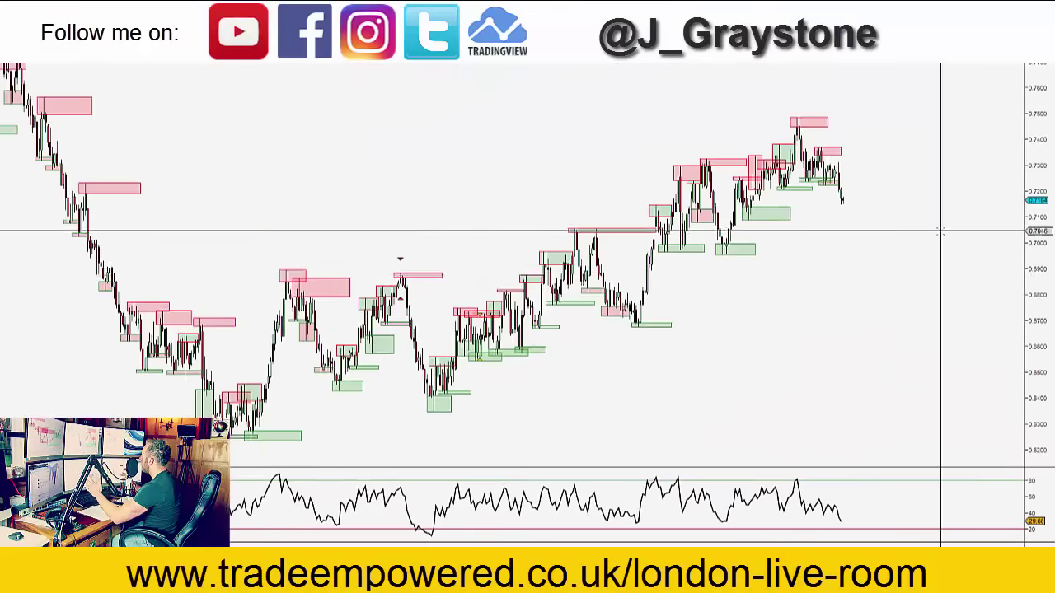
# On the next currency pair's chart, draw a nearly horizontal line above the highest recent peak at about 0.7500.
pyautogui.moveTo(940, 232); pyautogui.dragTo(896, 190)
pyautogui.moveTo(878, 141); pyautogui.dragTo(937, 181)
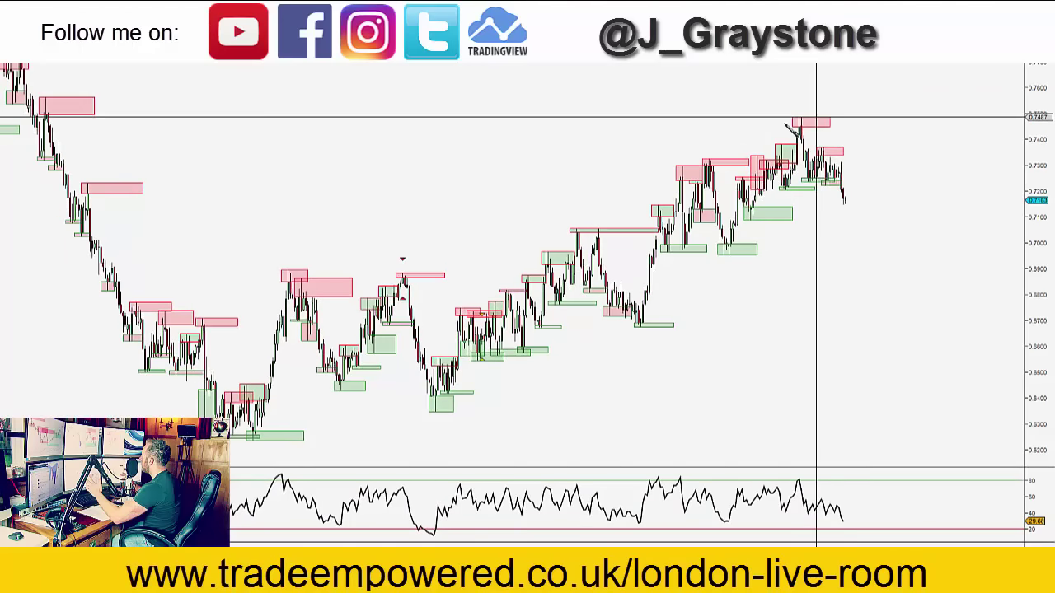
pyautogui.click(767, 116)
pyautogui.click(906, 110)
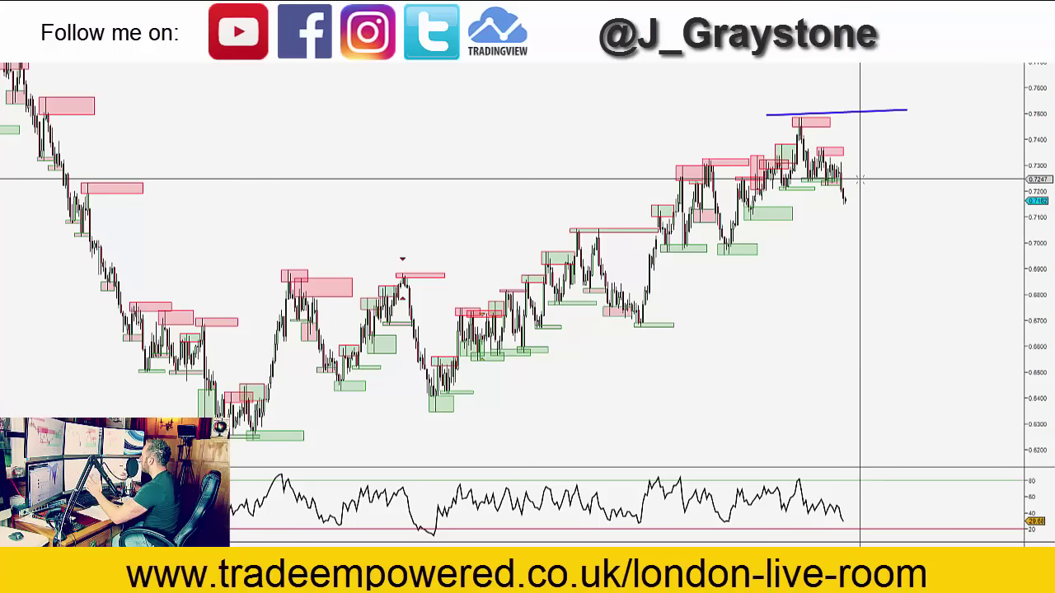
# Switch the chart to a lower timeframe and delete the purple harmonic pattern at the latest price.
pyautogui.press('Return')
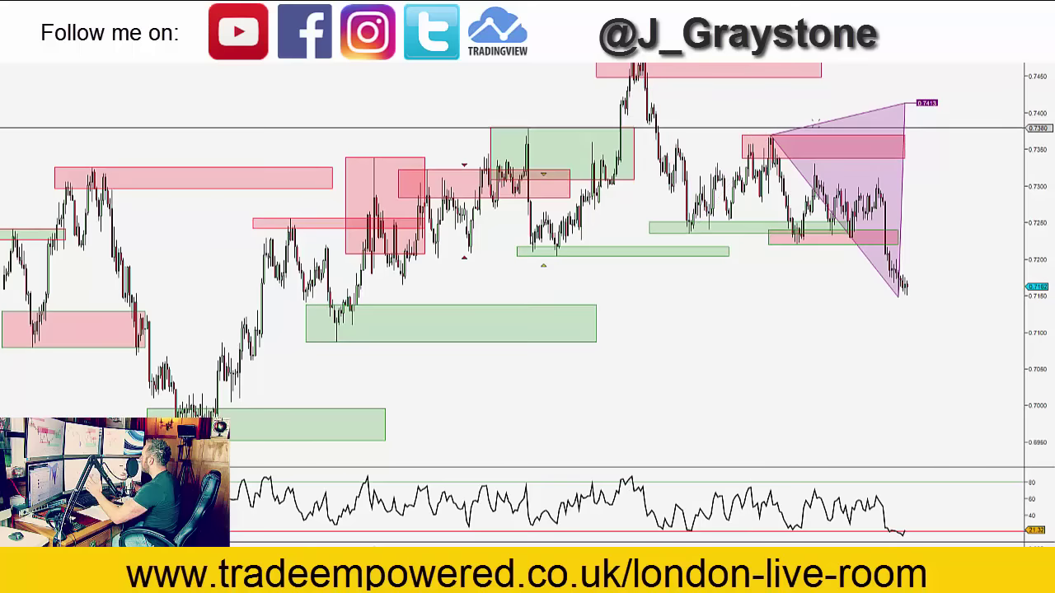
pyautogui.press('Delete')
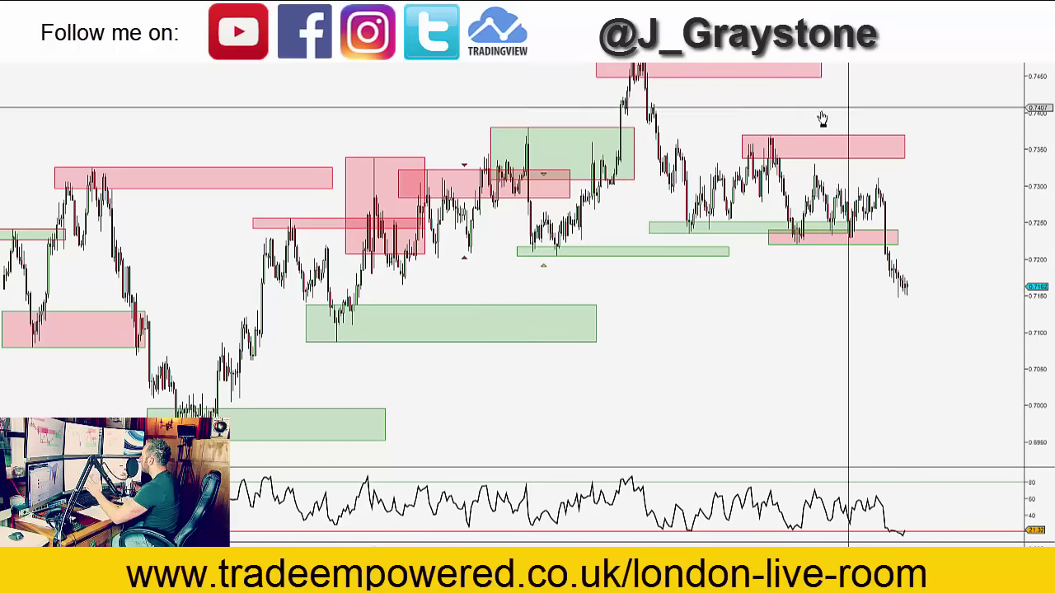
pyautogui.moveTo(847, 117); pyautogui.dragTo(800, 116)
# Trace the head-and-shoulders swings with connected lines from the rise before the first shoulder to the latest low.
pyautogui.click(309, 290)
pyautogui.click(478, 132)
pyautogui.click(489, 246)
pyautogui.click(590, 64)
pyautogui.click(642, 233)
pyautogui.click(721, 137)
pyautogui.click(856, 298)
# Draw a rising neckline beneath the pattern's swing lows and a dashed arrow from the latest low up to about 0.7245.
pyautogui.click(346, 272)
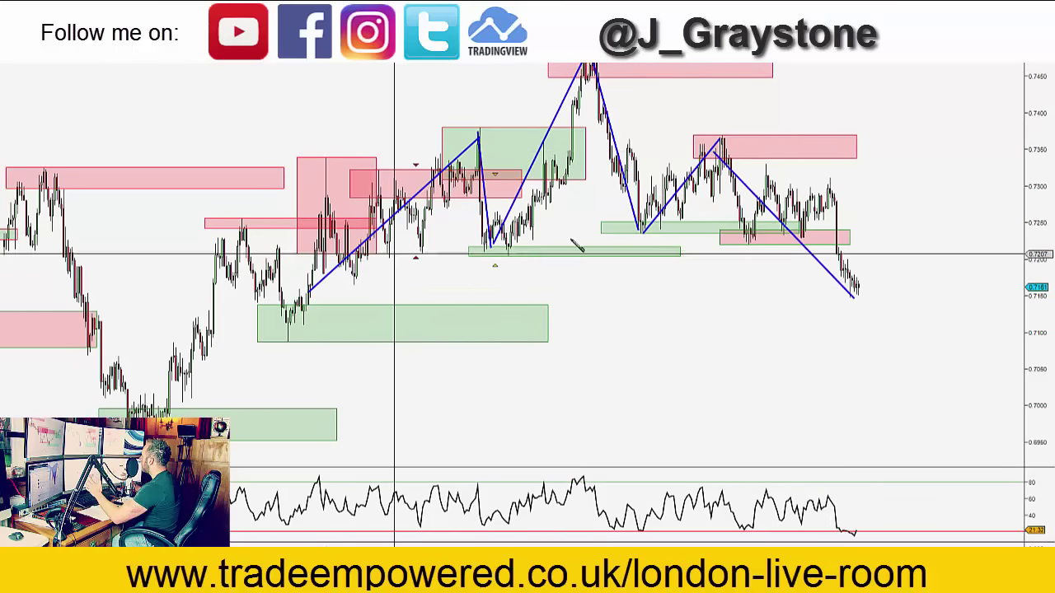
pyautogui.click(897, 204)
pyautogui.moveTo(898, 301); pyautogui.dragTo(788, 301)
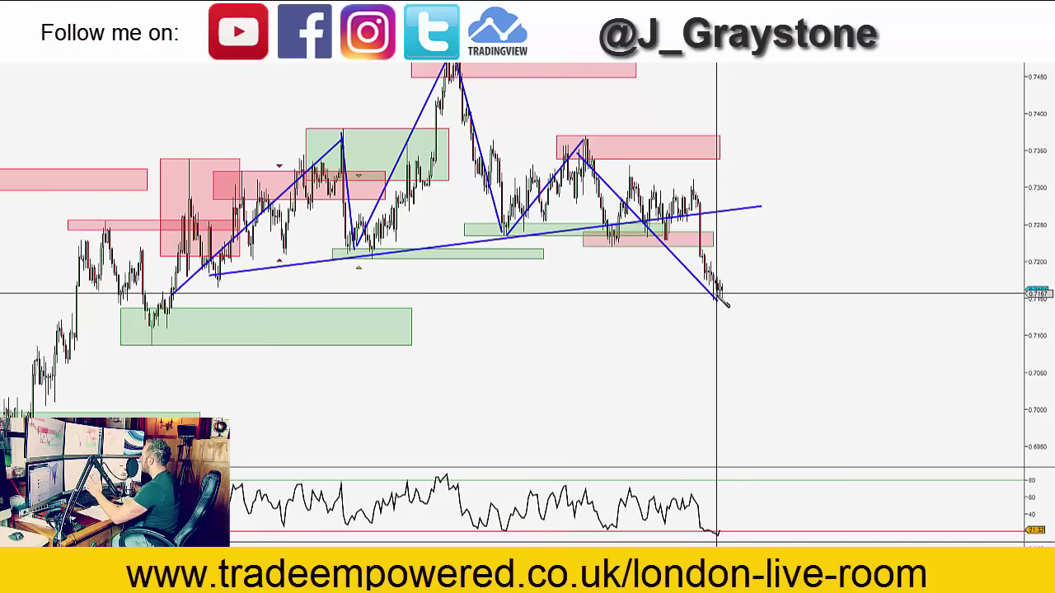
pyautogui.moveTo(716, 293)
pyautogui.mouseDown()
pyautogui.moveTo(786, 227)
pyautogui.moveTo(722, 217)
pyautogui.mouseUp()
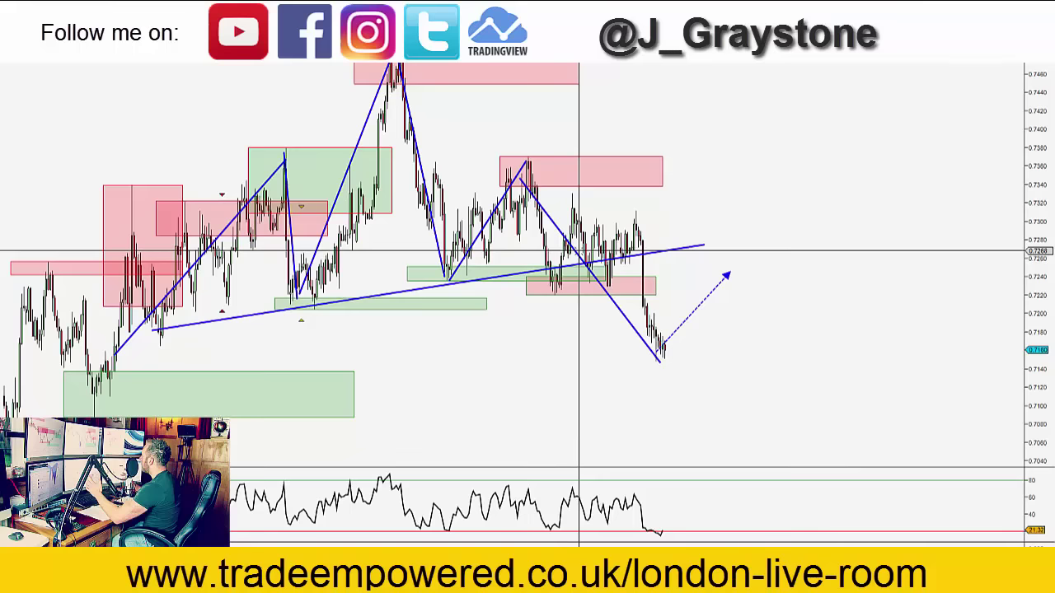
pyautogui.moveTo(724, 235); pyautogui.dragTo(742, 239)
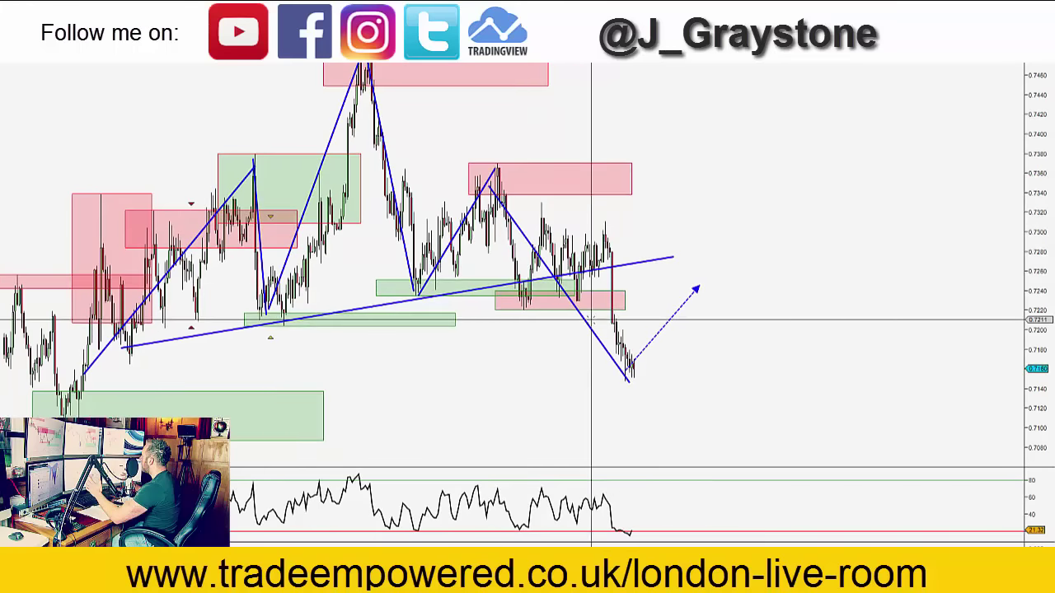
# Draw a magenta rectangle from about 0.7219 to 0.7311 extending past the latest price, and shift the dashed arrow's tip inside it to about 0.7250.
pyautogui.moveTo(453, 311)
pyautogui.mouseDown()
pyautogui.moveTo(758, 287)
pyautogui.moveTo(922, 220)
pyautogui.mouseUp()
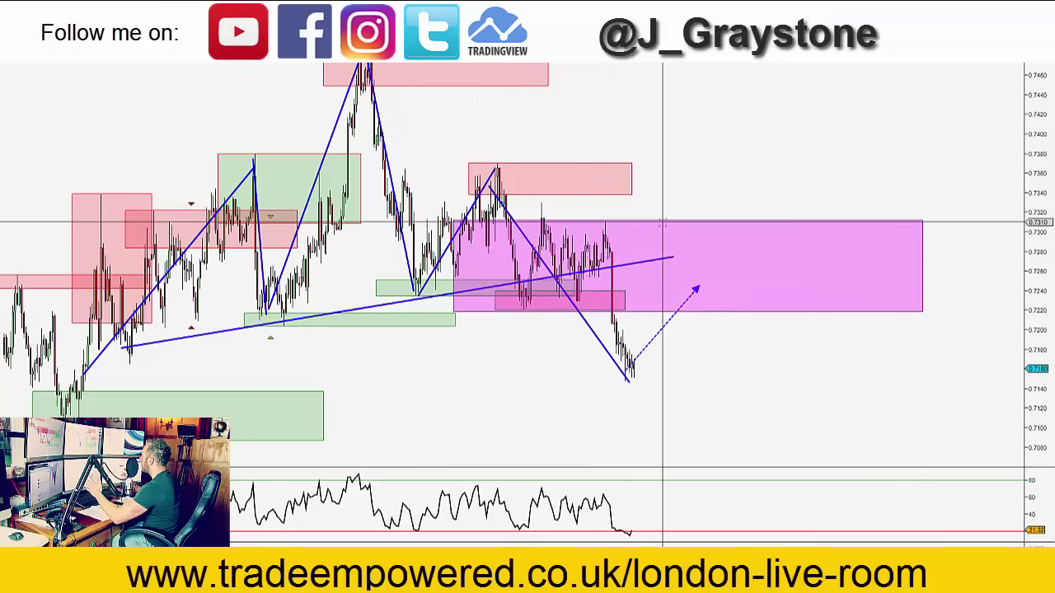
pyautogui.click(696, 289)
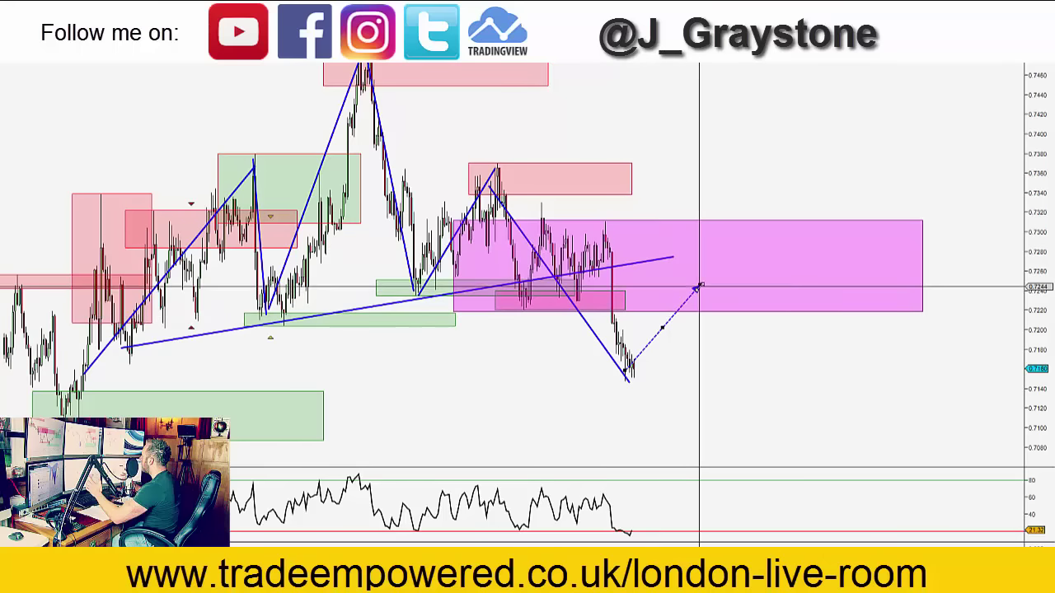
pyautogui.moveTo(696, 288); pyautogui.dragTo(666, 282)
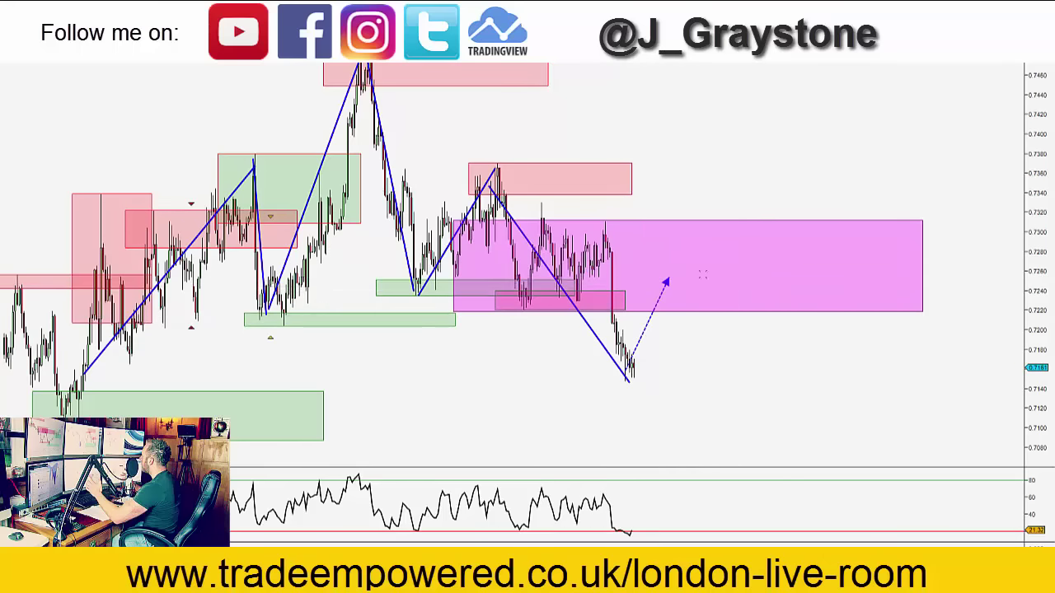
pyautogui.moveTo(747, 191); pyautogui.dragTo(722, 263)
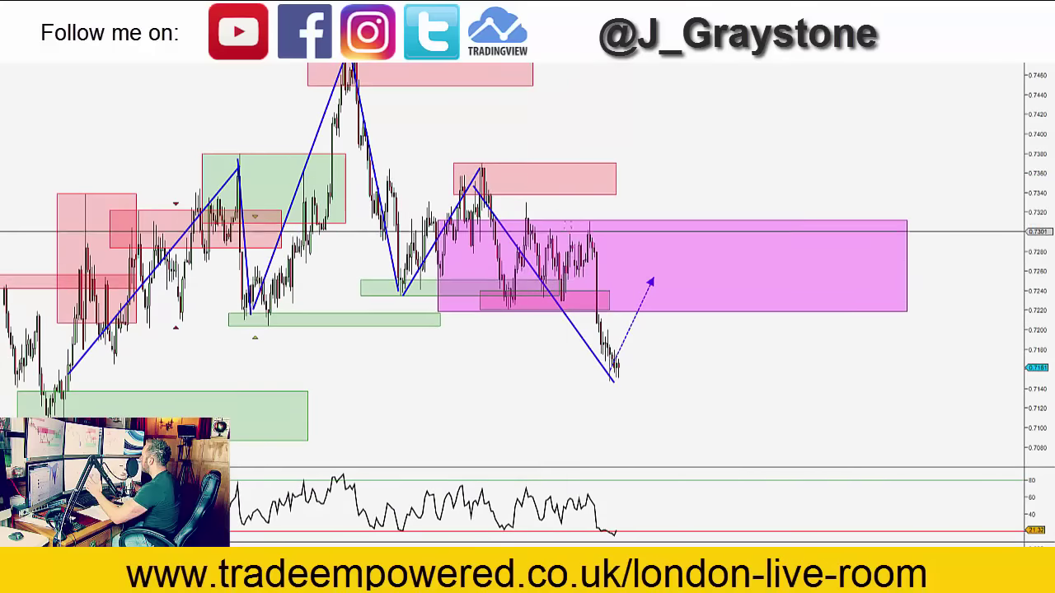
# Switch the chart to a lower timeframe and bring the latest price, dashed arrow and magenta zone into view.
pyautogui.press('Return')
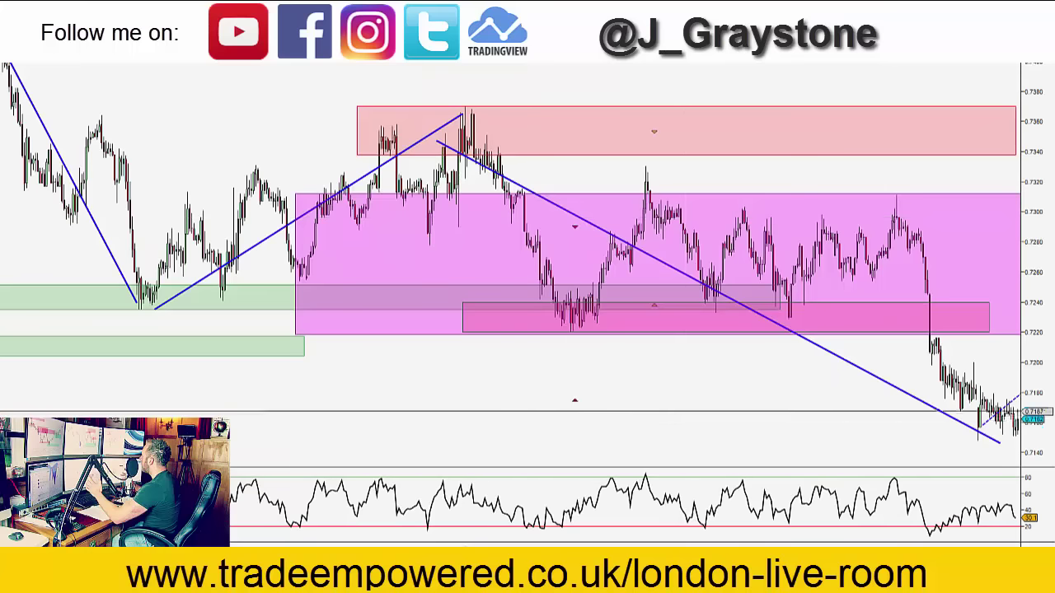
pyautogui.moveTo(708, 403); pyautogui.dragTo(523, 392)
pyautogui.moveTo(867, 131); pyautogui.dragTo(776, 135)
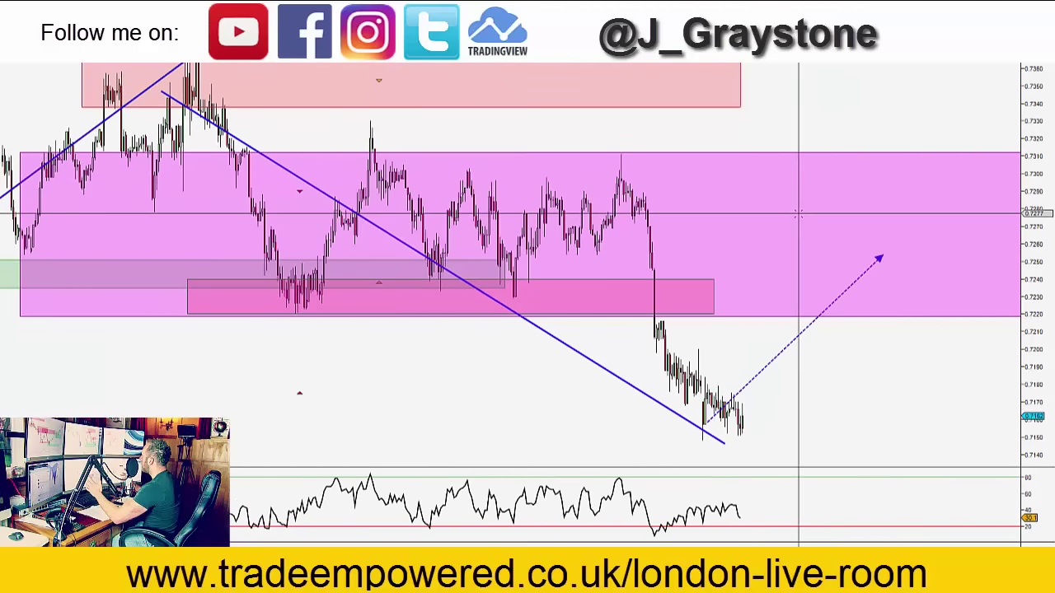
# Replace the magenta zone with one from about 0.7312 to 0.7220 over the recent highs, and shift the dashed arrow's tip to about 0.7256.
pyautogui.moveTo(848, 339); pyautogui.dragTo(717, 360)
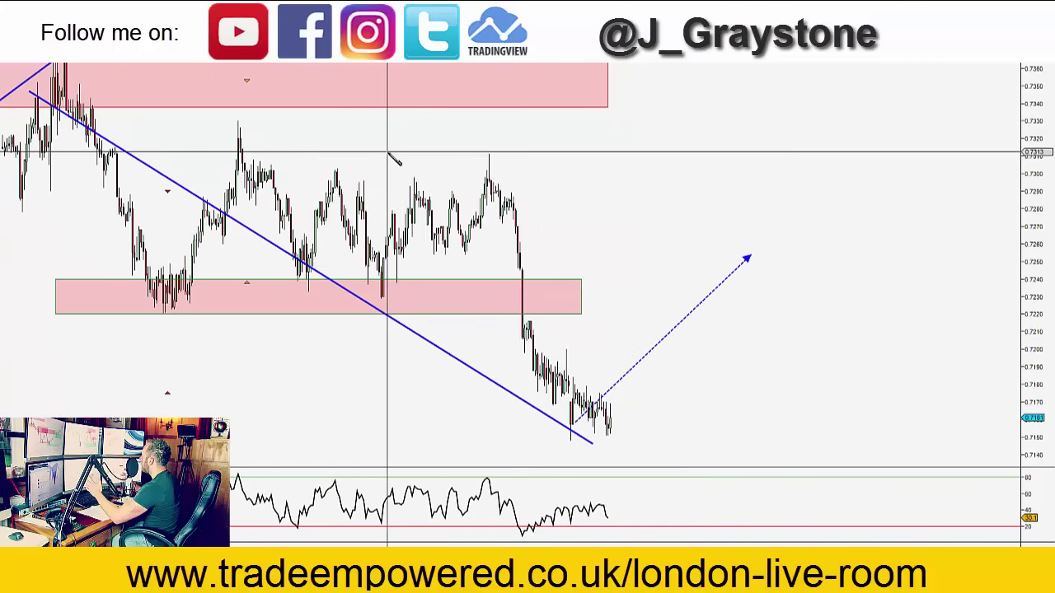
pyautogui.moveTo(387, 152); pyautogui.dragTo(905, 313)
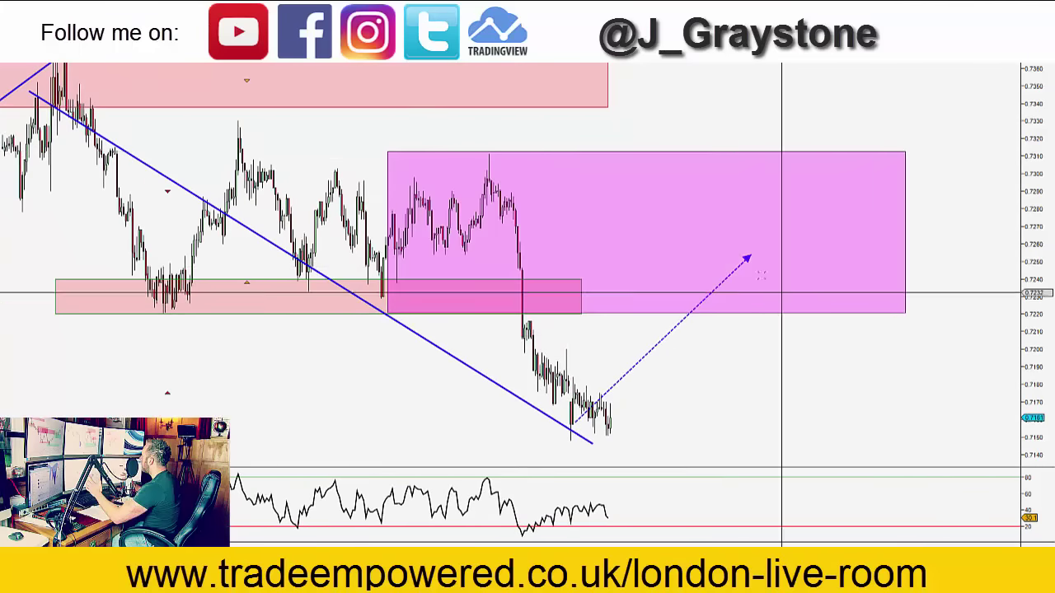
pyautogui.moveTo(746, 255); pyautogui.dragTo(675, 251)
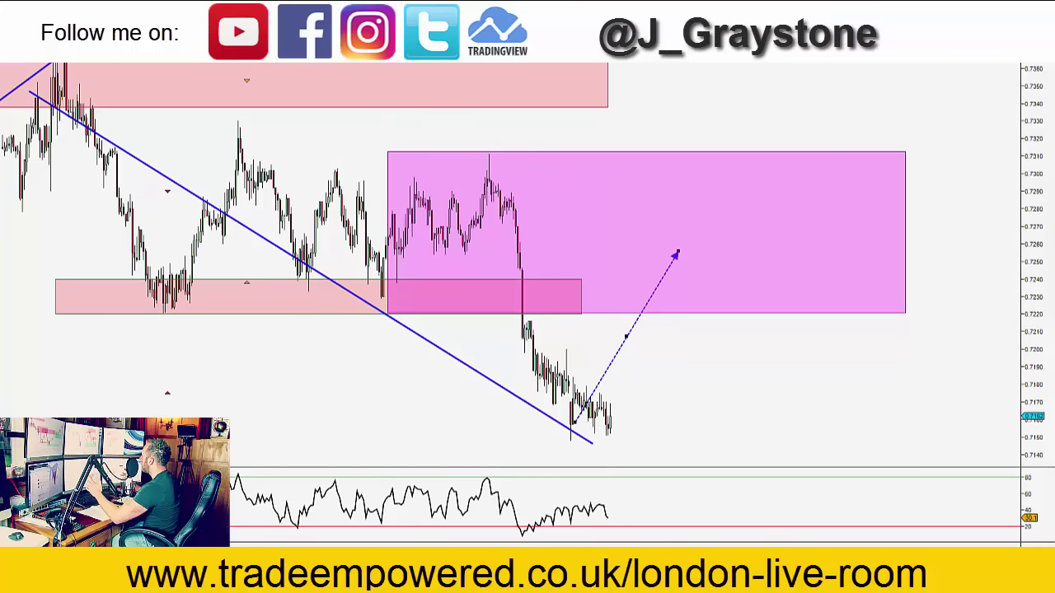
# Draw a narrow box from about 0.7331 to 0.7279 ahead of the arrow and fill it Red with a higher opacity.
pyautogui.press('F2')
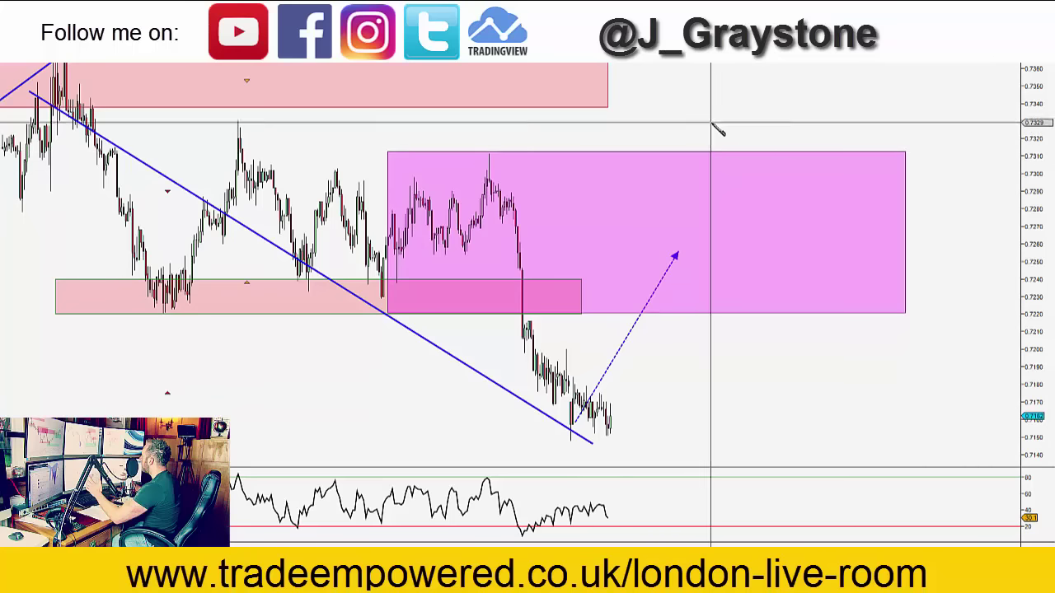
pyautogui.moveTo(713, 119); pyautogui.dragTo(733, 211)
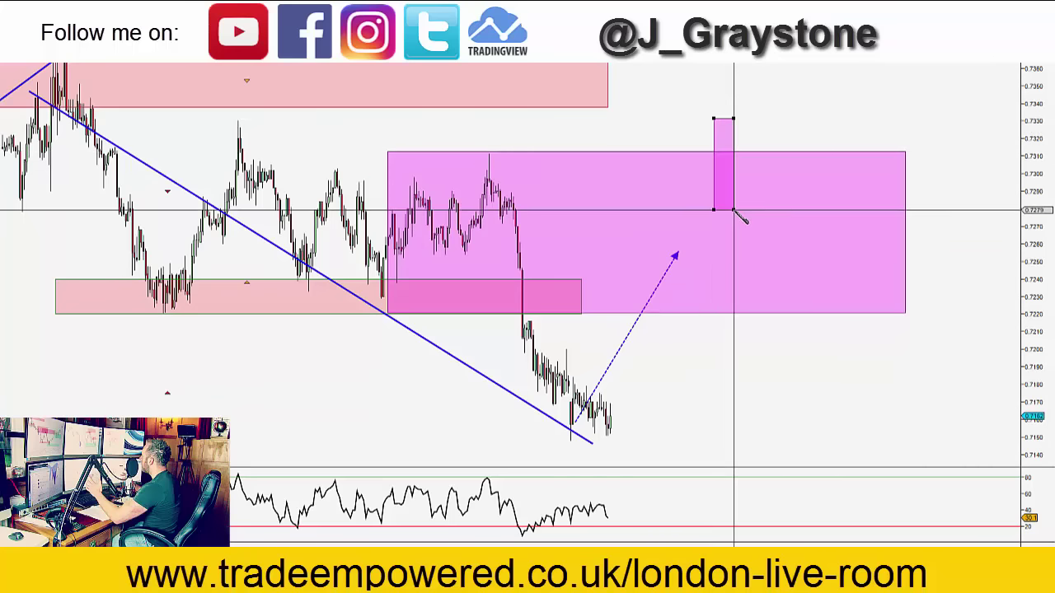
pyautogui.doubleClick(733, 160)
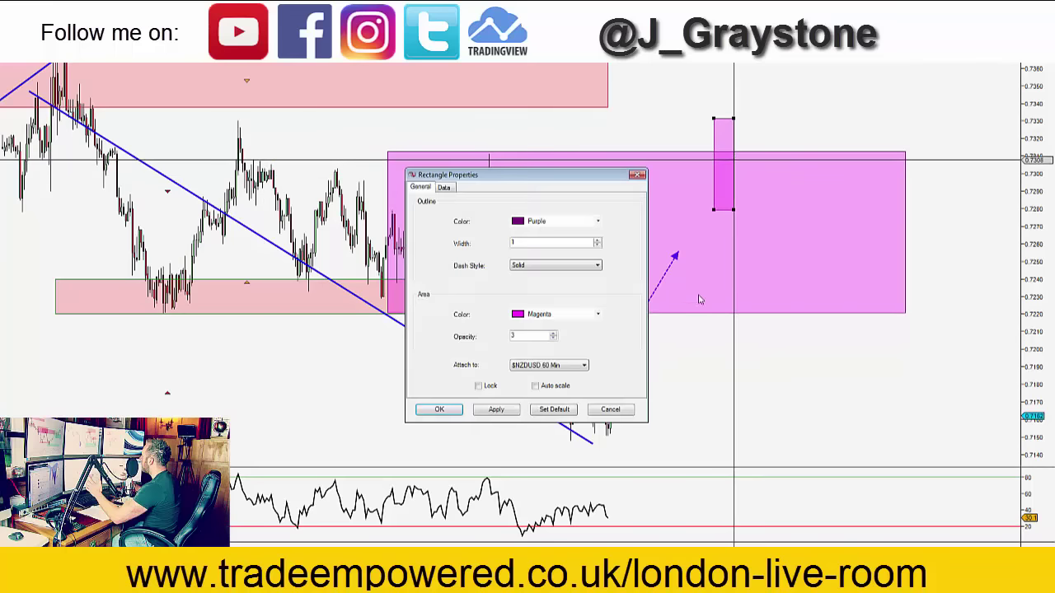
pyautogui.click(597, 314)
pyautogui.scroll(-15, 561, 412)
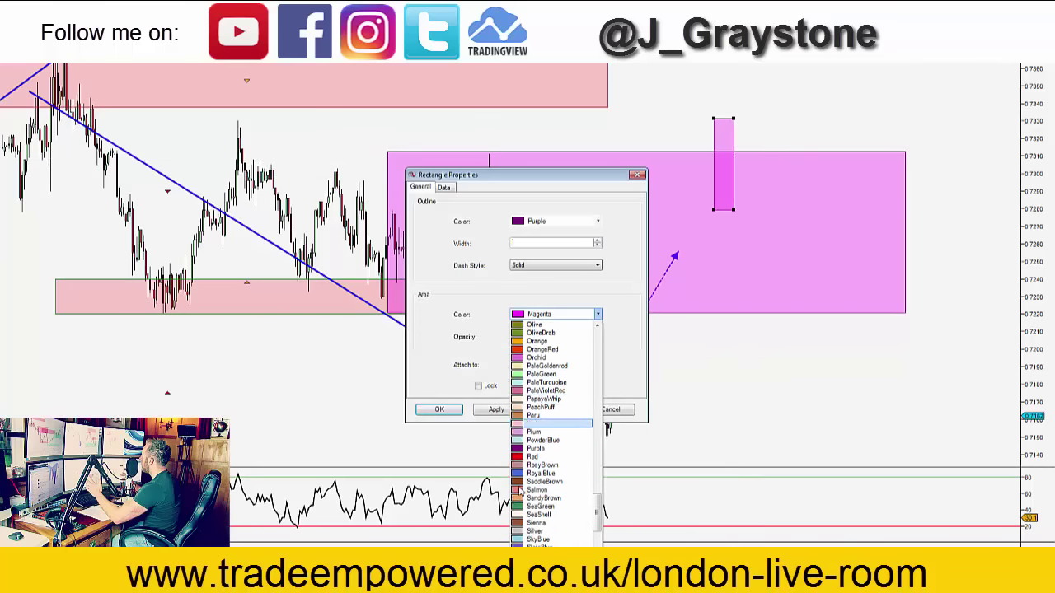
pyautogui.click(532, 432)
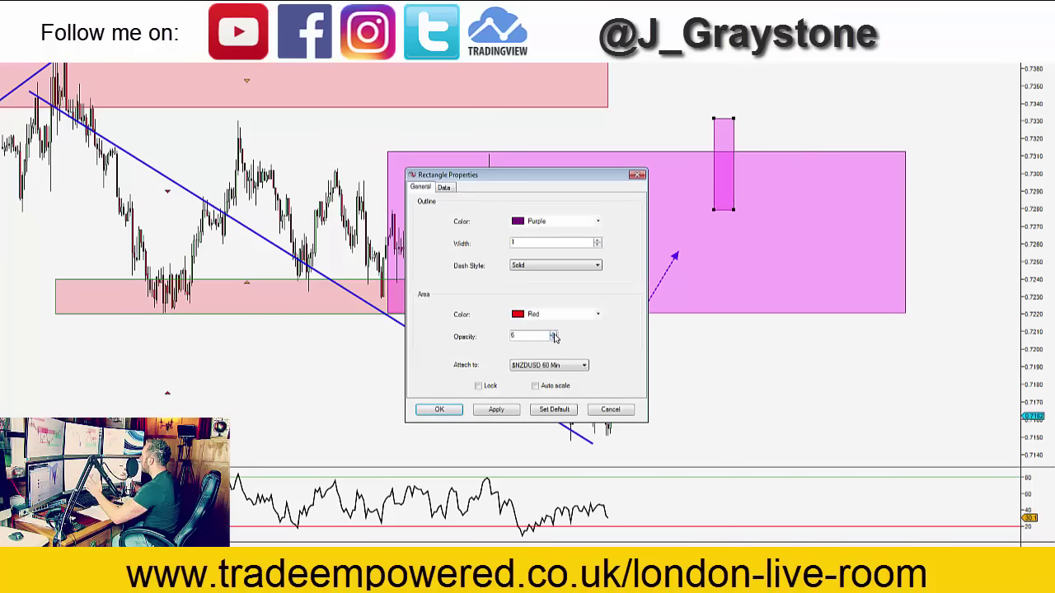
pyautogui.click(457, 414)
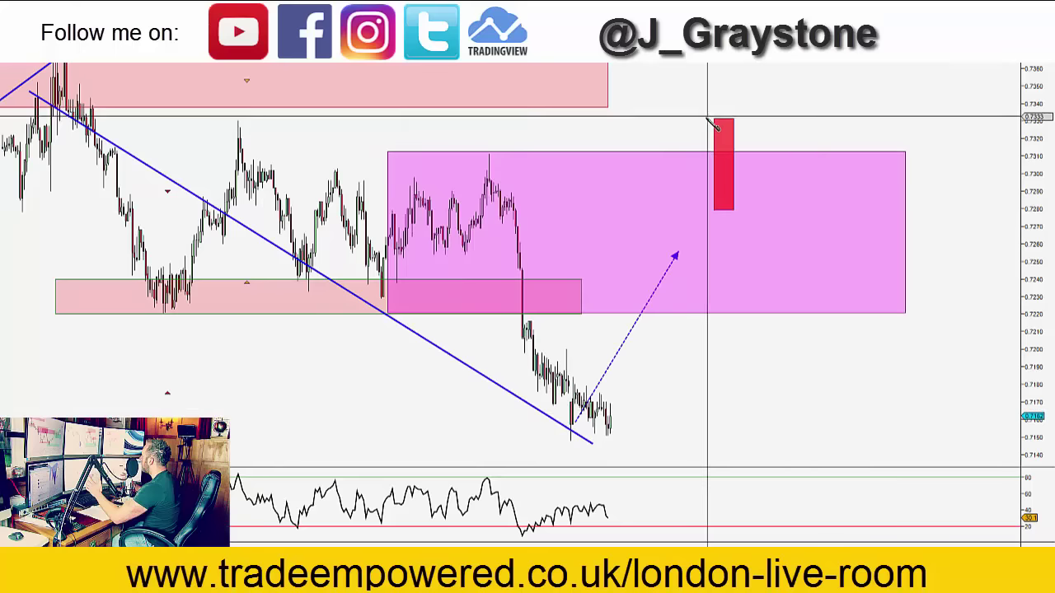
# Extend the red box down to the 50% level of a temporary Fibonacci retracement from about 0.7331 to 0.7156.
pyautogui.moveTo(705, 122)
pyautogui.mouseDown()
pyautogui.moveTo(802, 437)
pyautogui.moveTo(799, 427)
pyautogui.mouseUp()
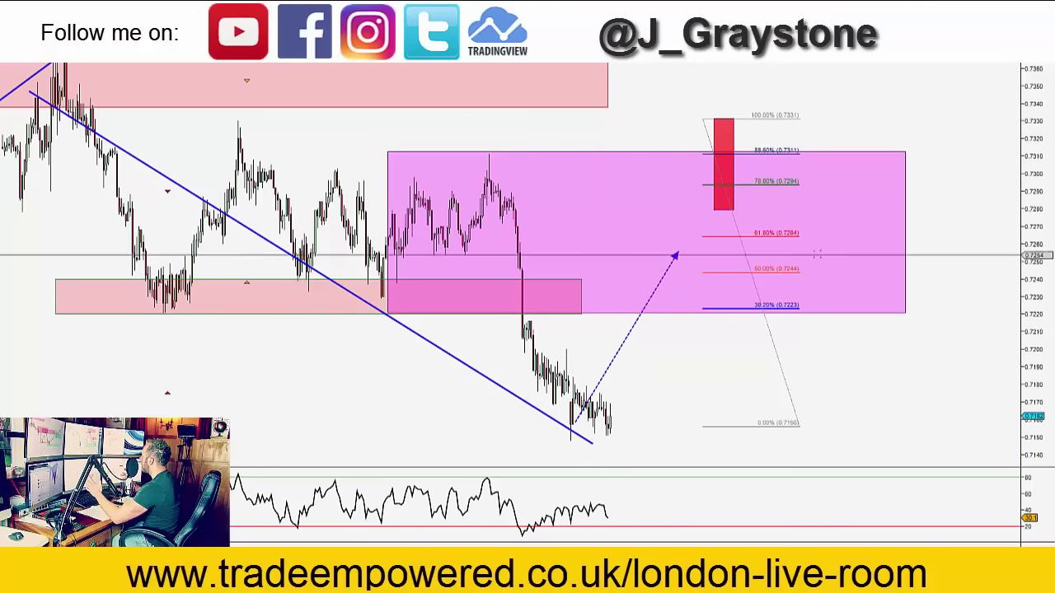
pyautogui.moveTo(729, 204); pyautogui.dragTo(732, 269)
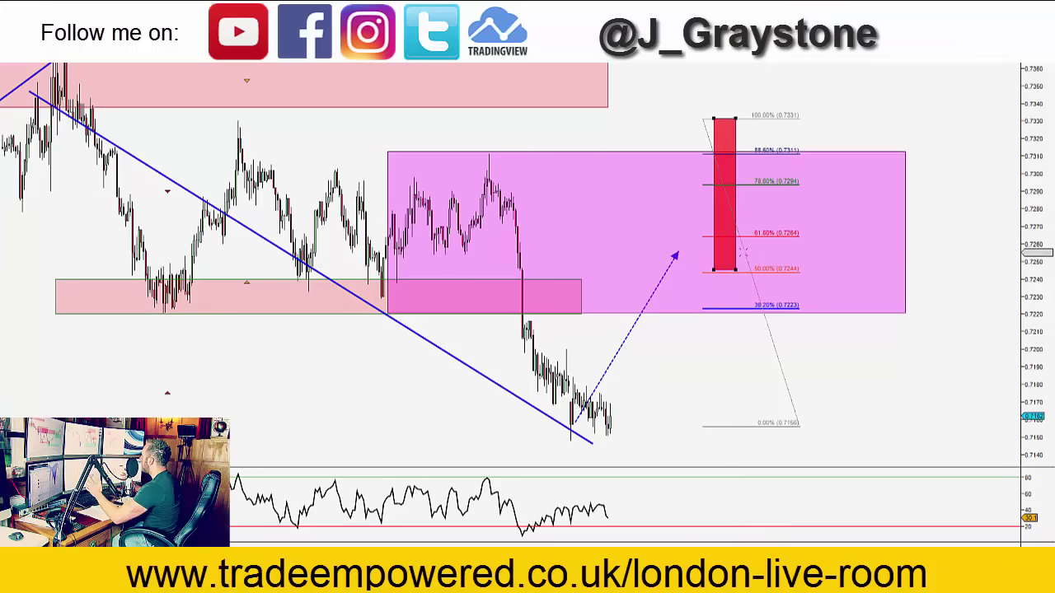
pyautogui.press('Delete')
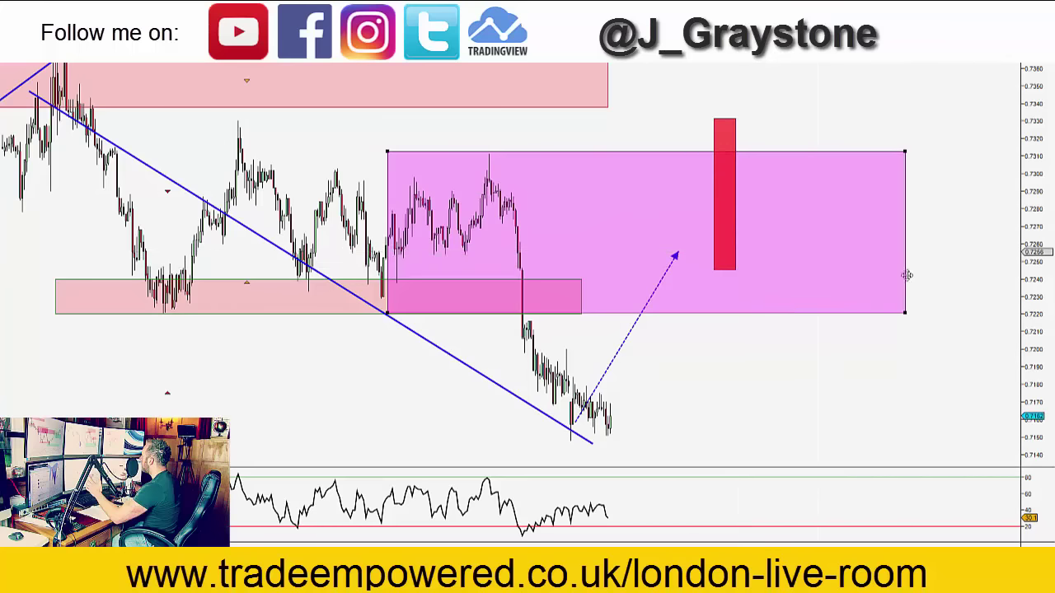
# Raise the magenta zone's lower edge to about 0.7244 and nudge the dashed arrow's tip up to about 0.7260.
pyautogui.moveTo(905, 313); pyautogui.dragTo(903, 270)
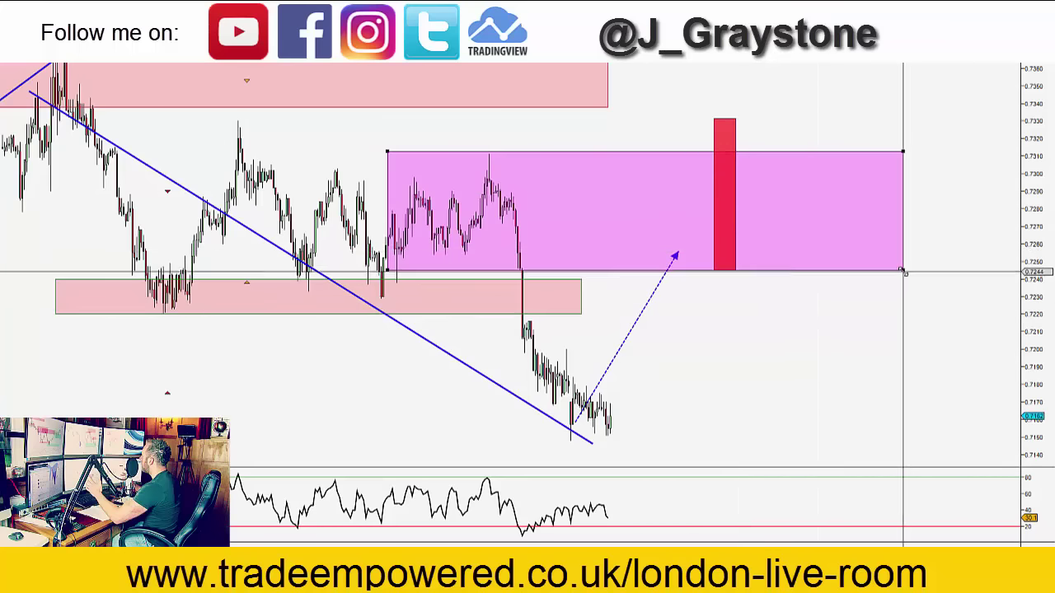
pyautogui.moveTo(756, 391); pyautogui.dragTo(777, 401)
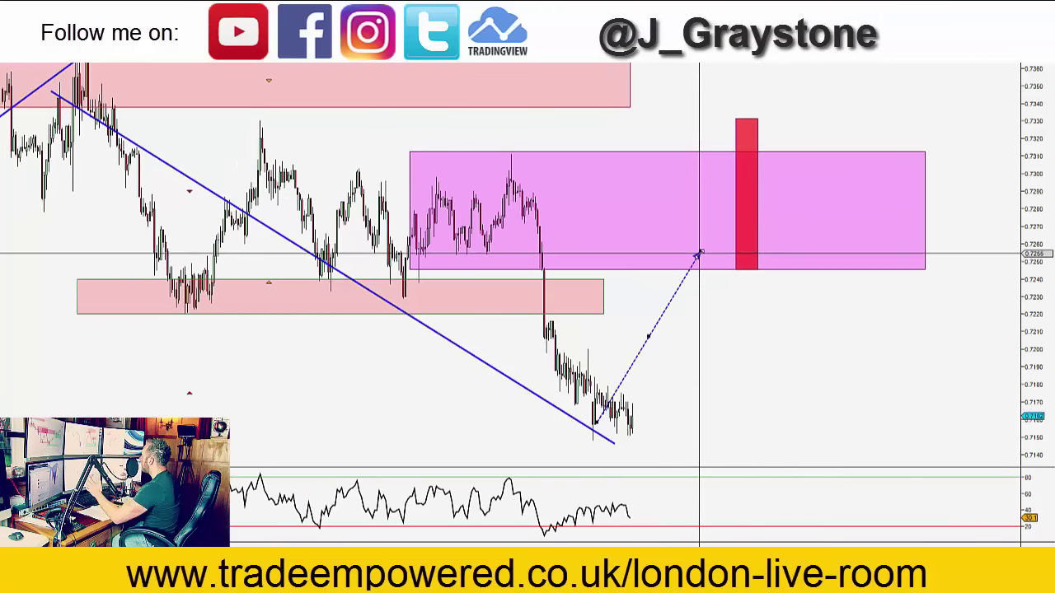
pyautogui.moveTo(698, 253); pyautogui.dragTo(687, 246)
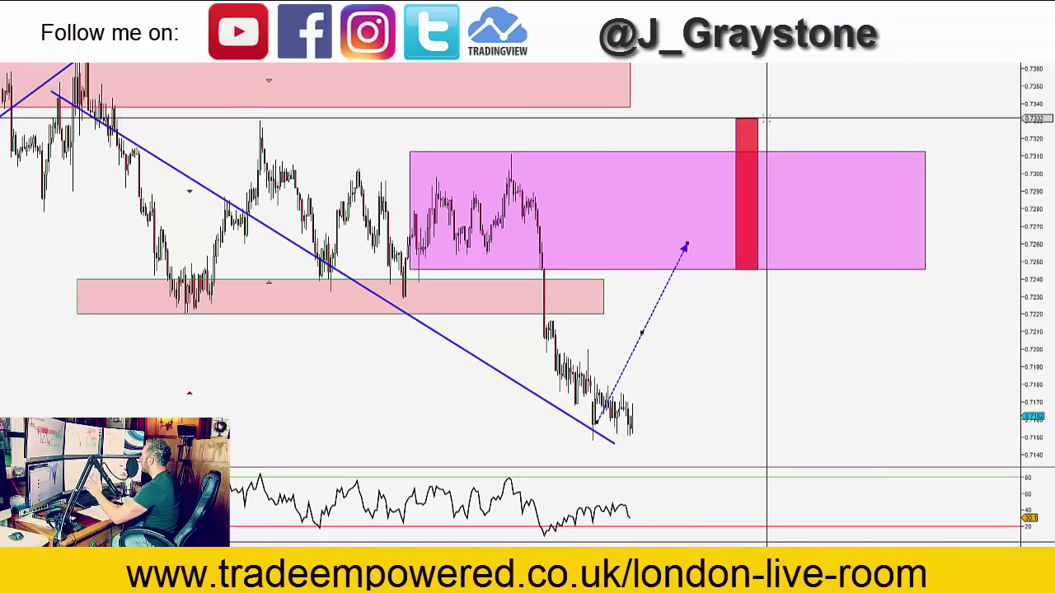
pyautogui.click(164, 49)
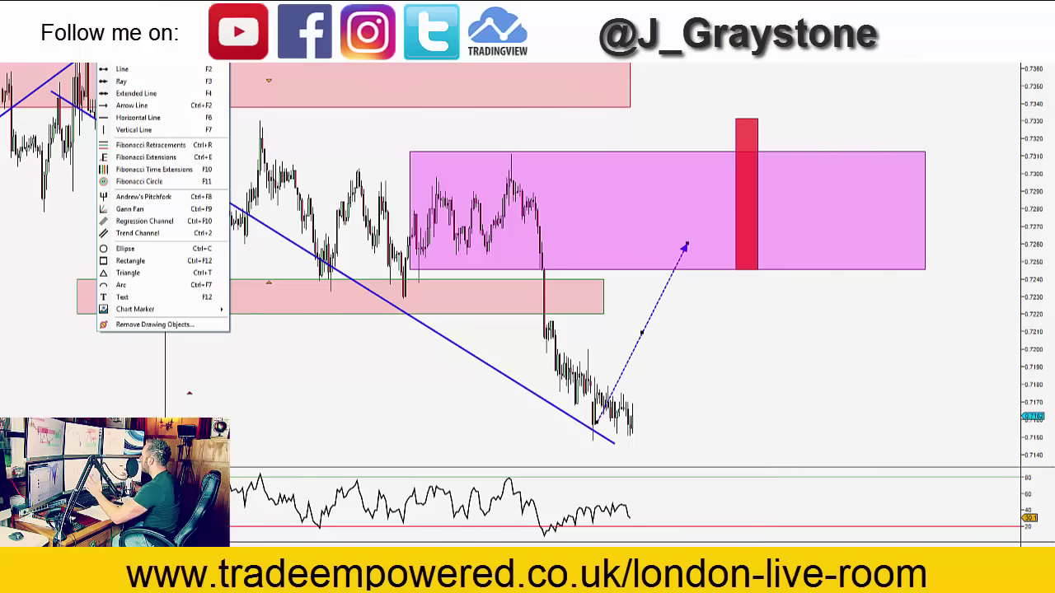
pyautogui.click(391, 73)
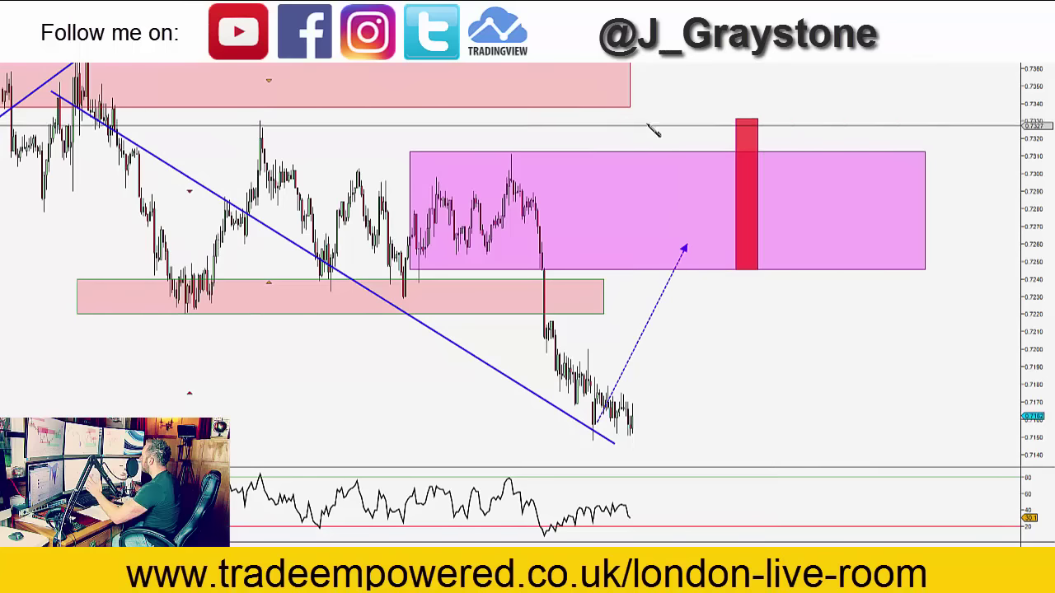
pyautogui.click(595, 119)
pyautogui.click(593, 268)
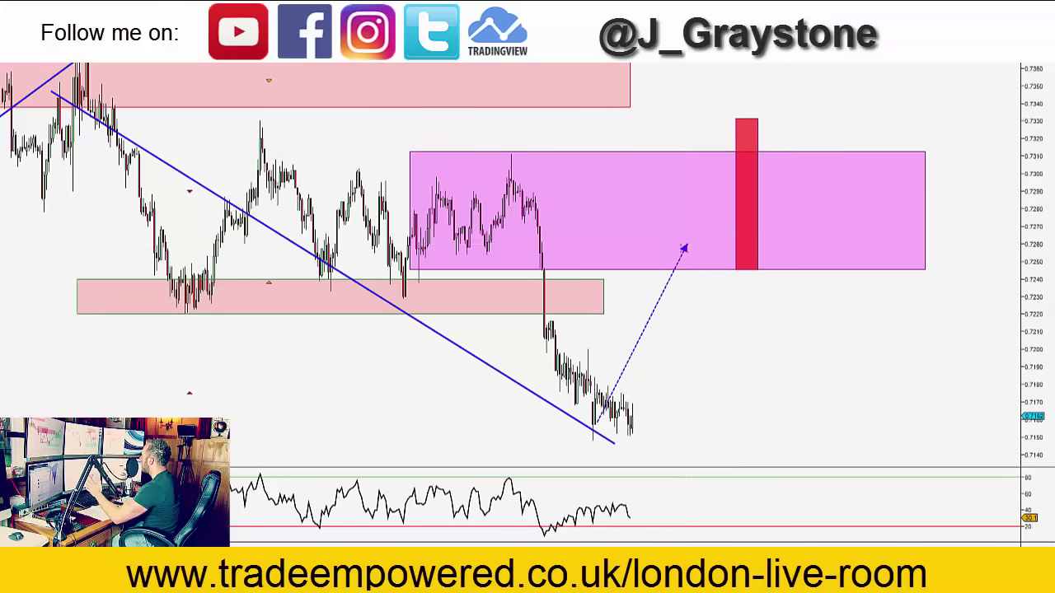
# Steepen the dashed arrow to reach about 0.7270 and place a horizontal line at about 0.7245 along the magenta zone's lower edge.
pyautogui.doubleClick(685, 246)
pyautogui.moveTo(685, 245); pyautogui.dragTo(641, 246)
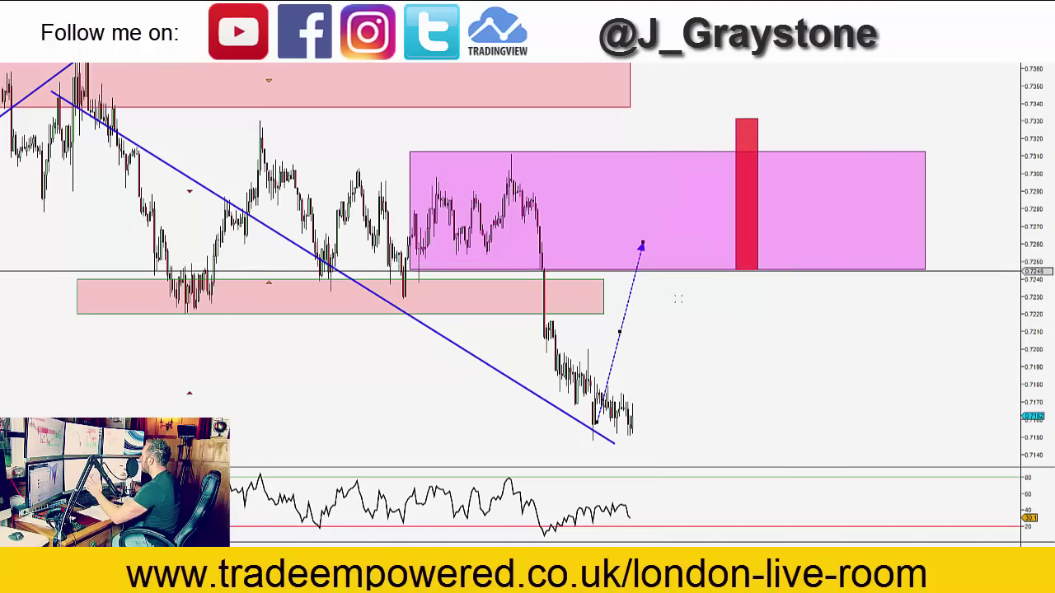
pyautogui.moveTo(681, 309); pyautogui.dragTo(739, 313)
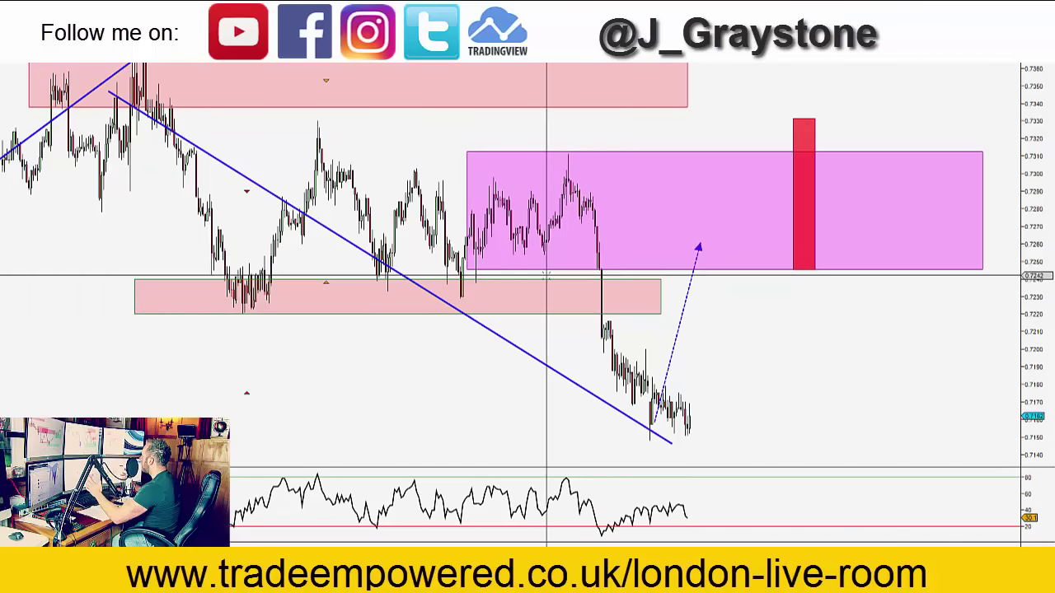
pyautogui.click(644, 269)
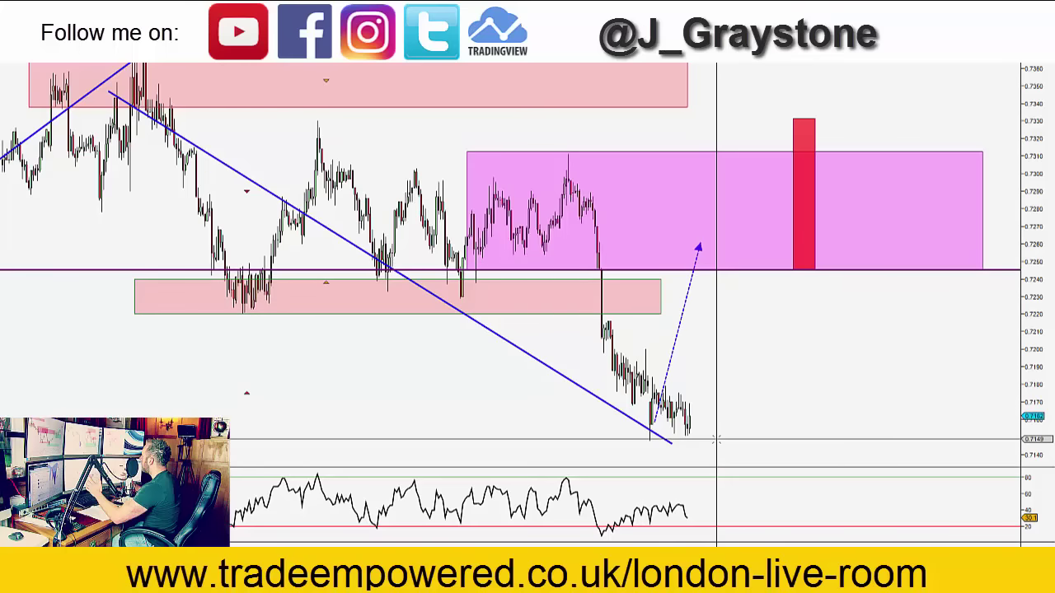
pyautogui.moveTo(756, 346); pyautogui.dragTo(708, 336)
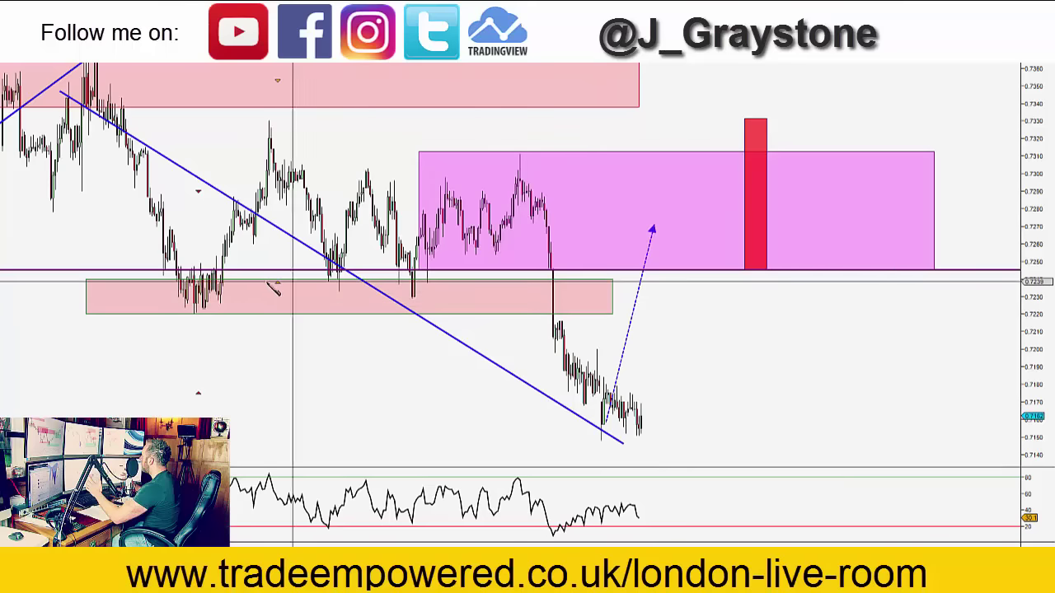
# Draw a rectangle from about 0.7245 to 0.7220 extending past the latest price and fill it MediumPurple.
pyautogui.moveTo(163, 271); pyautogui.dragTo(969, 314)
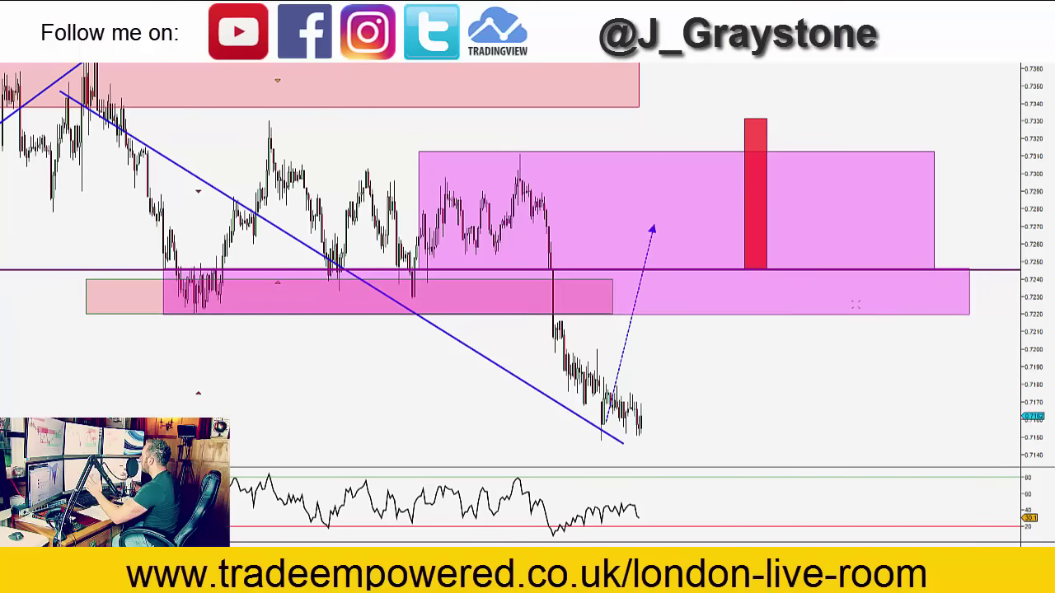
pyautogui.doubleClick(816, 299)
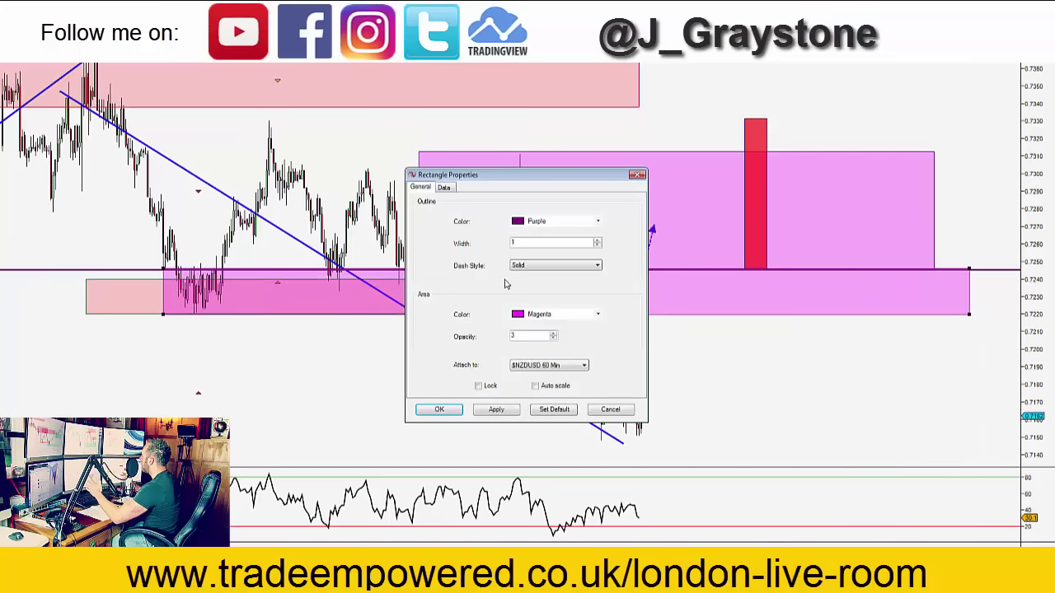
pyautogui.click(562, 315)
pyautogui.click(528, 368)
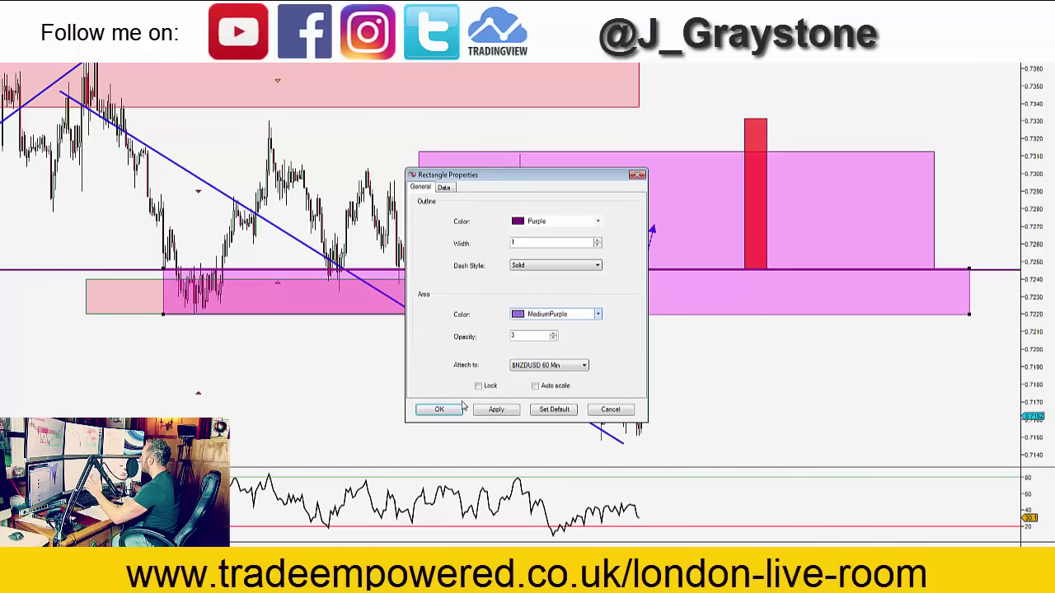
pyautogui.click(439, 410)
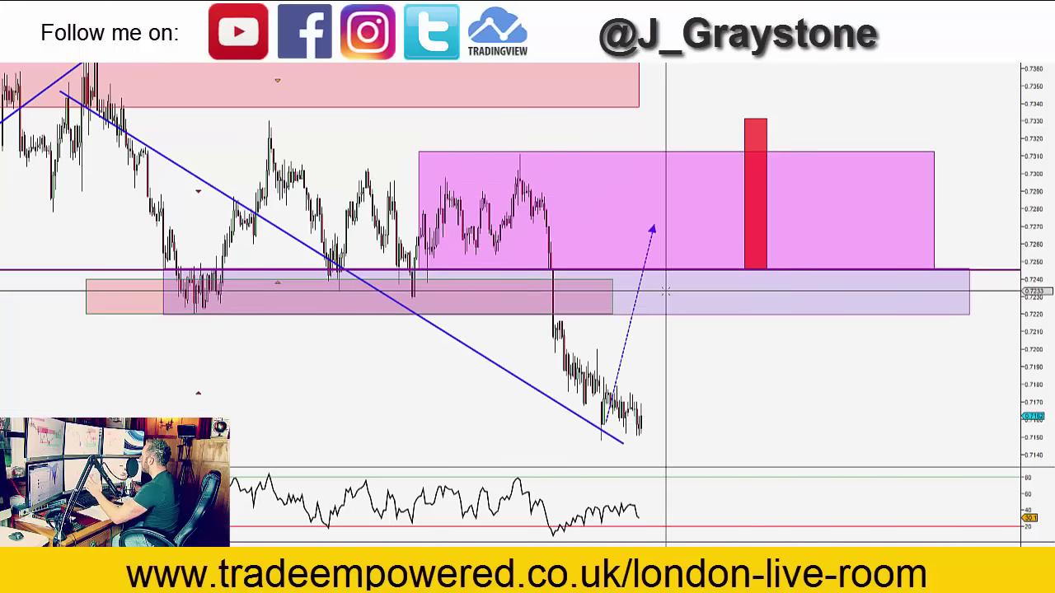
# Draw a dashed arrow from the latest low to about 0.7233, plus lines down to about 0.7205 and back up to about 0.7230.
pyautogui.click(638, 437)
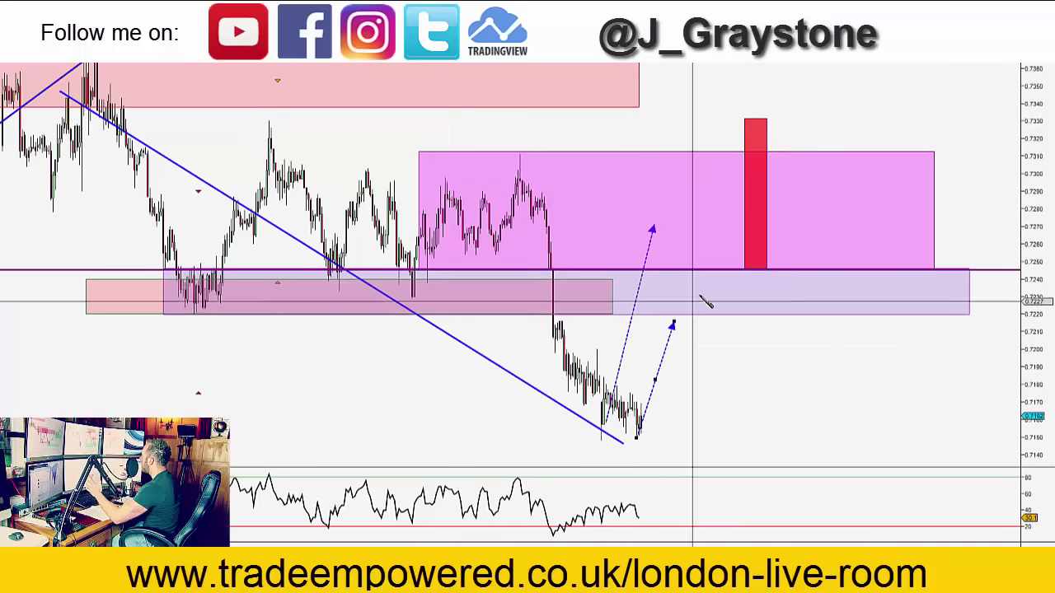
pyautogui.click(698, 292)
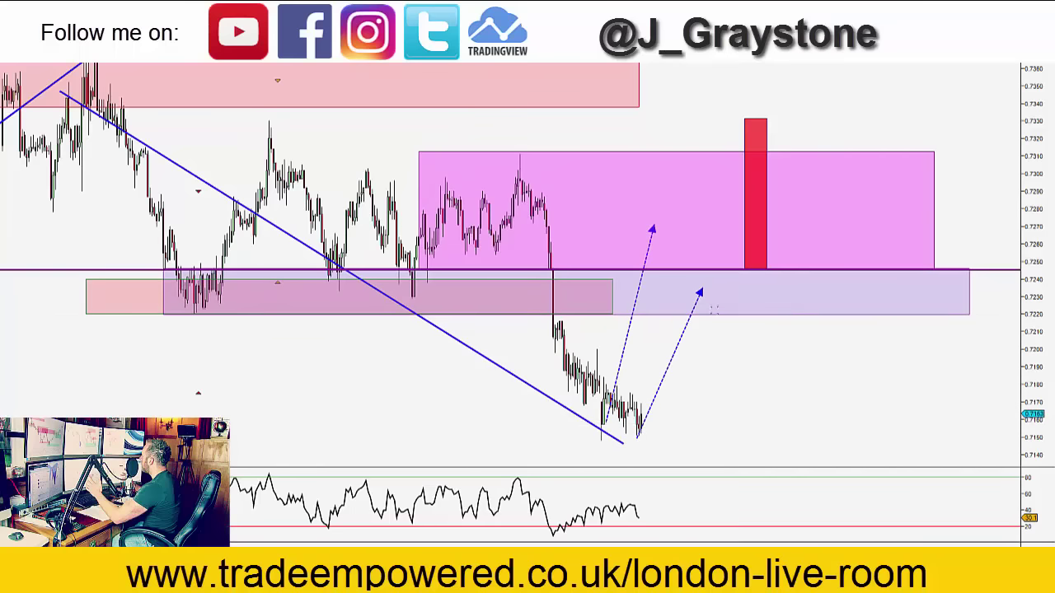
pyautogui.click(698, 300)
pyautogui.click(735, 340)
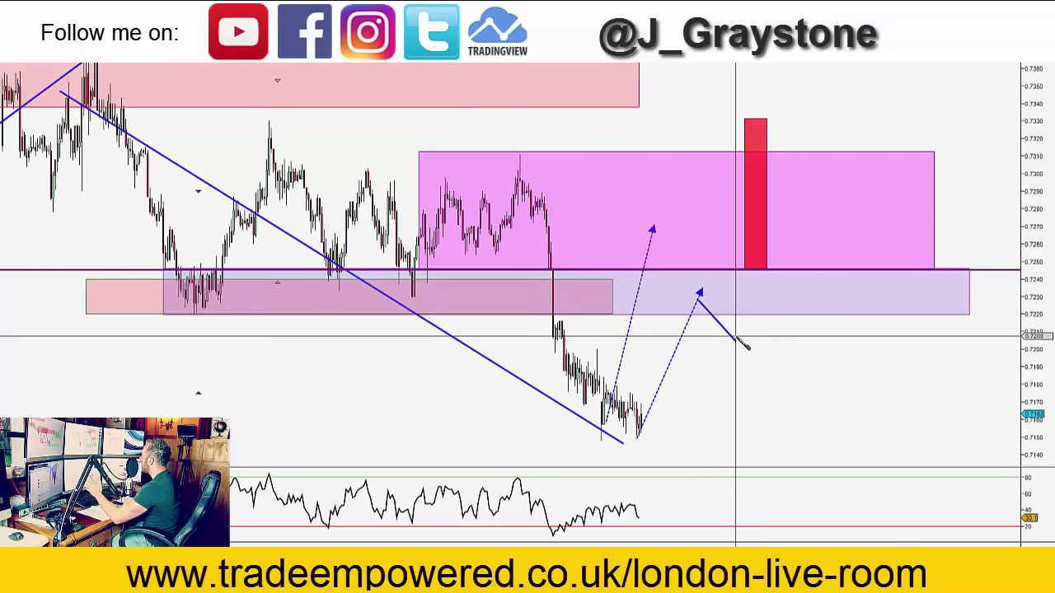
pyautogui.click(736, 335)
pyautogui.click(753, 298)
# Draw a level line at about 0.7230 across the two projected peaks and mark both peaks with red down arrows.
pyautogui.click(657, 296)
pyautogui.click(801, 296)
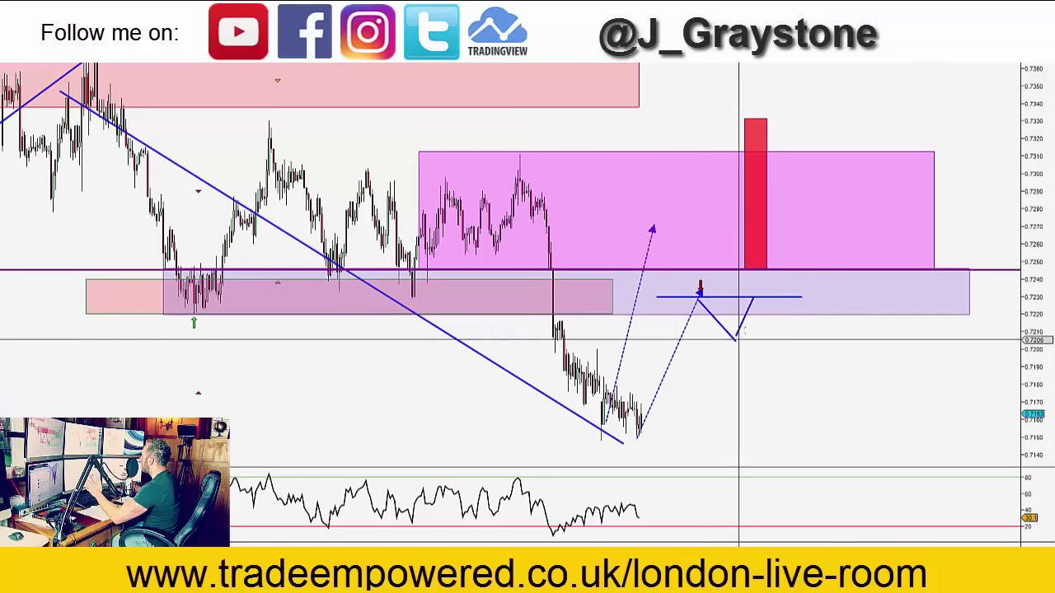
pyautogui.click(751, 296)
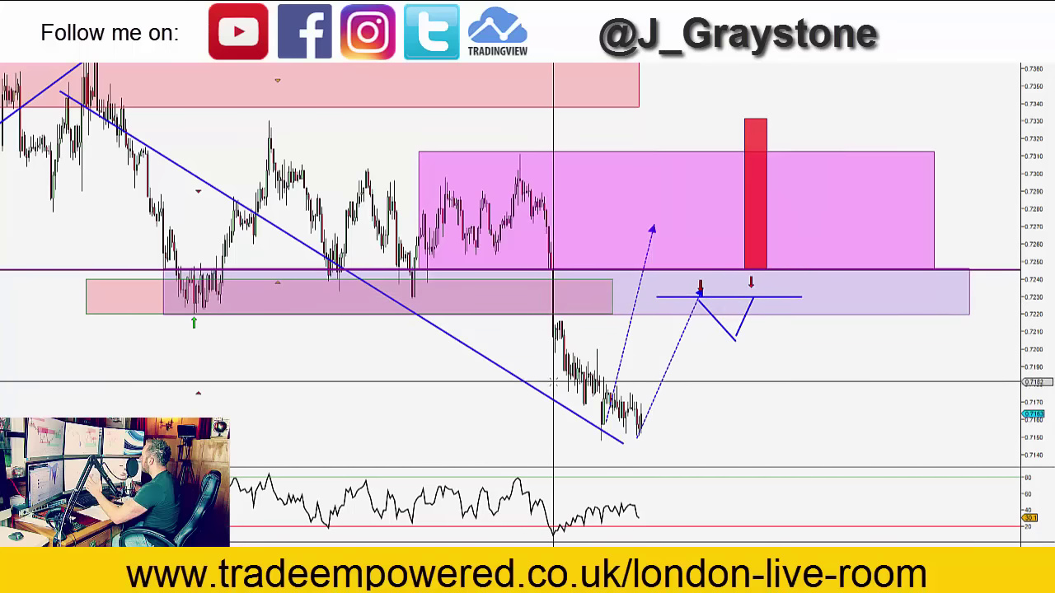
# Project a dashed arrow from the second peak down to about 0.7142 and resize the red box to span about 0.7257 to 0.7228.
pyautogui.click(758, 298)
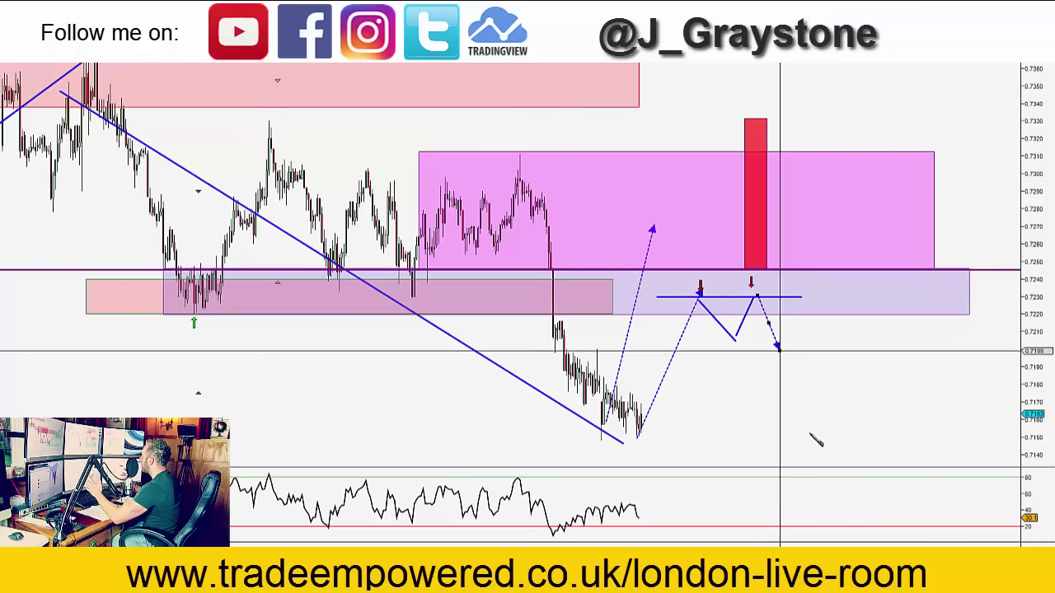
pyautogui.click(814, 452)
pyautogui.click(762, 117)
pyautogui.moveTo(763, 117); pyautogui.dragTo(769, 247)
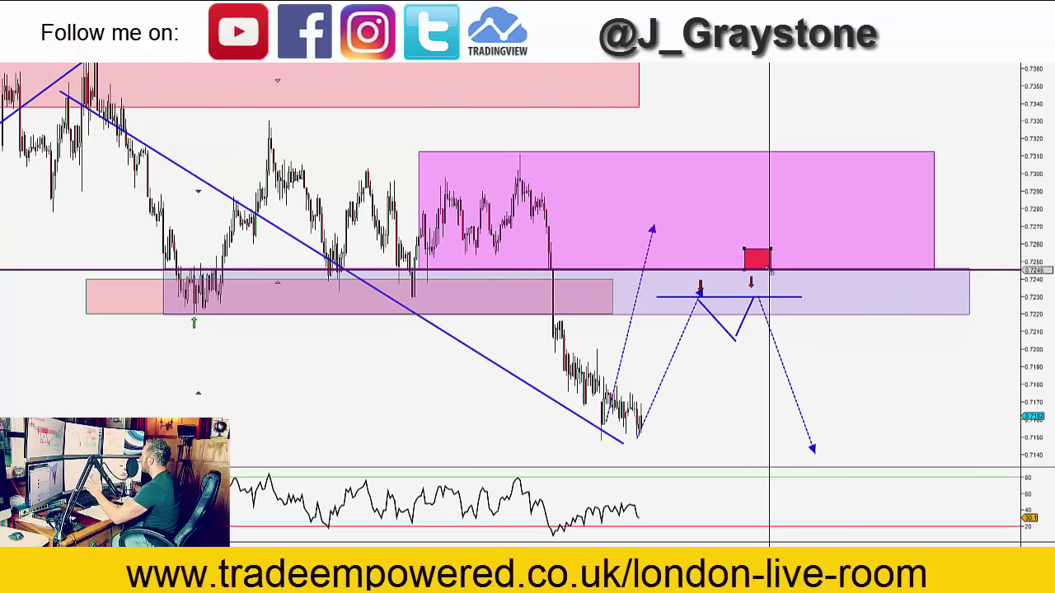
# Draw a target box beneath the red box down to about 0.7152 and fill it MediumSpringGreen with a higher opacity.
pyautogui.moveTo(769, 285)
pyautogui.mouseDown()
pyautogui.moveTo(769, 302)
pyautogui.moveTo(745, 302)
pyautogui.moveTo(773, 434)
pyautogui.mouseUp()
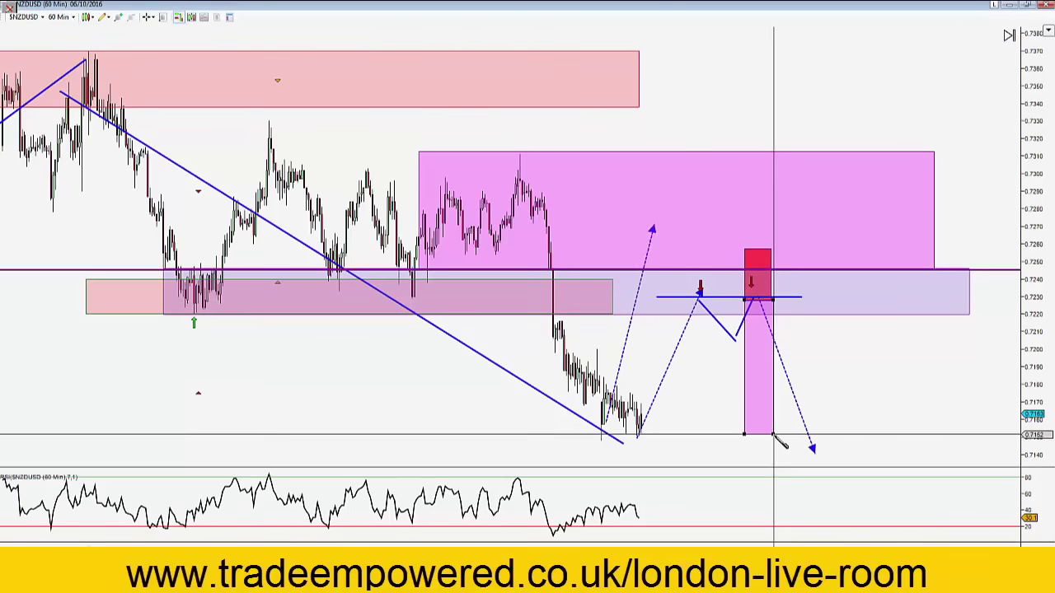
pyautogui.click(773, 435)
pyautogui.doubleClick(773, 416)
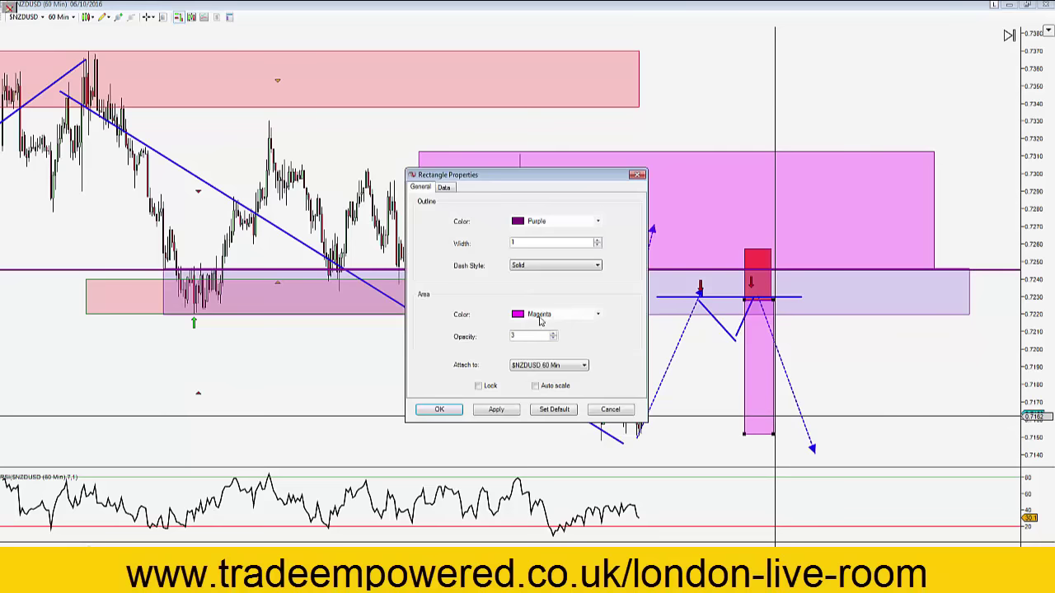
pyautogui.click(539, 316)
pyautogui.click(533, 392)
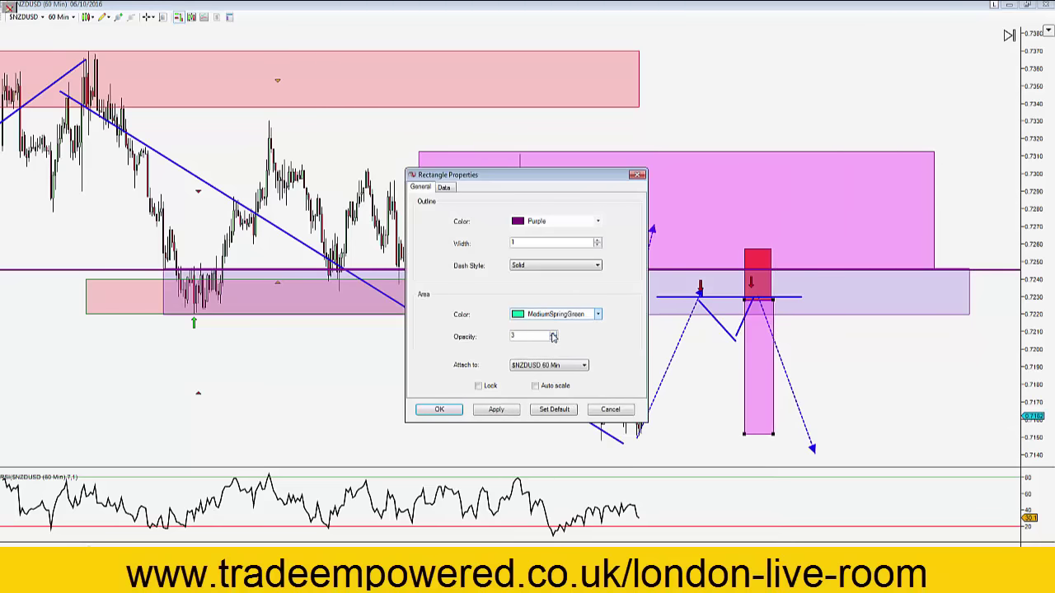
pyautogui.click(439, 410)
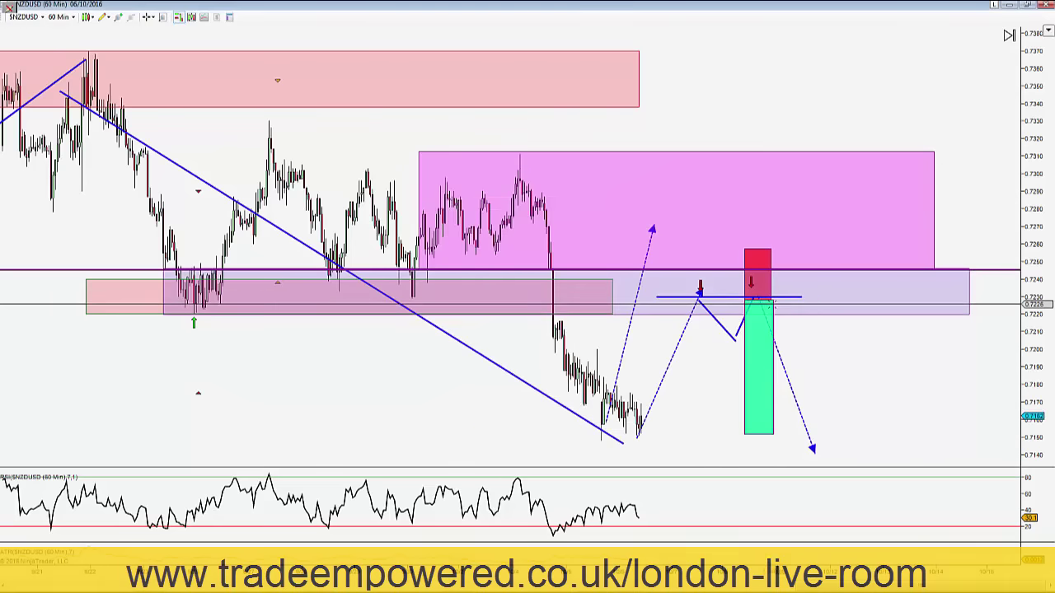